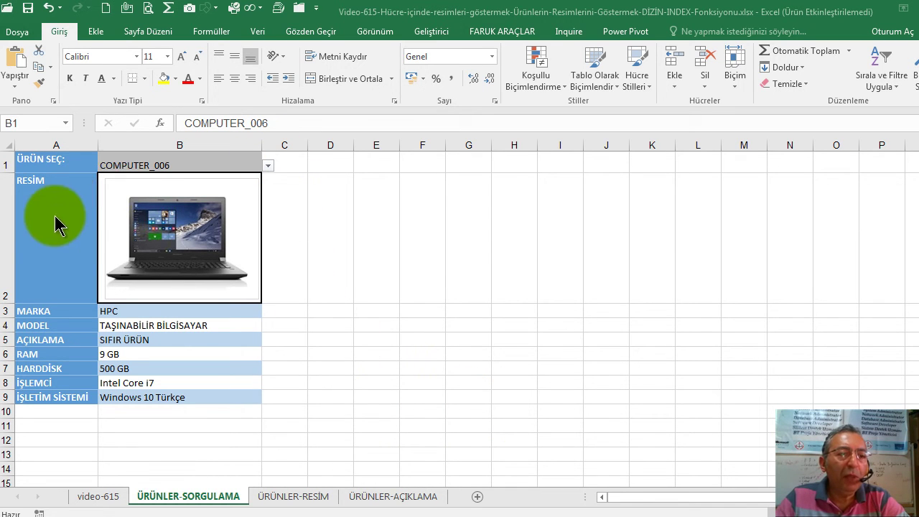
Cycle the B1 product through COMPUTER_005, 004, 009 and 006, finishing on COMPUTER_007
left_click(268, 166)
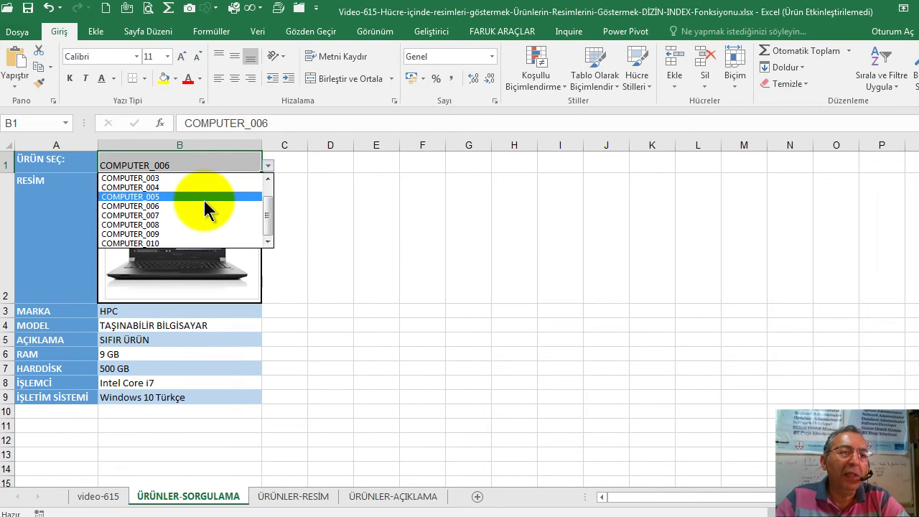
left_click(204, 197)
left_click(268, 166)
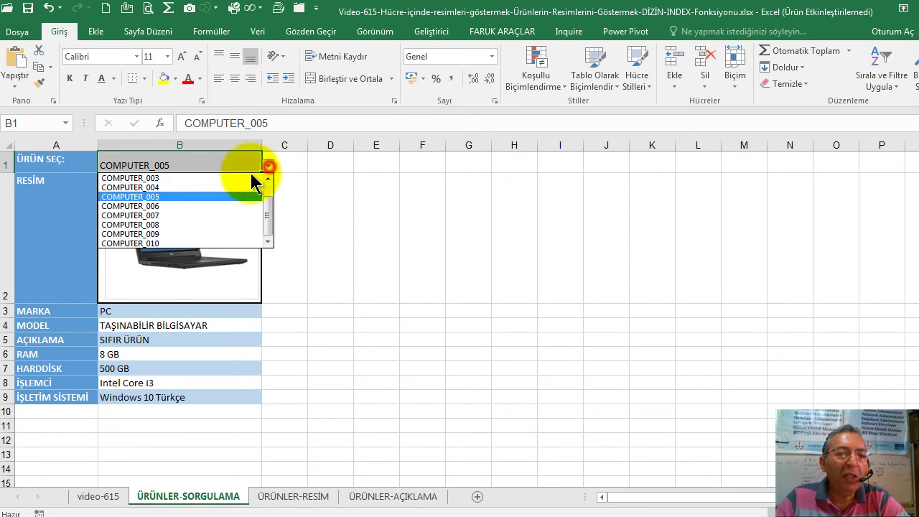
left_click(215, 190)
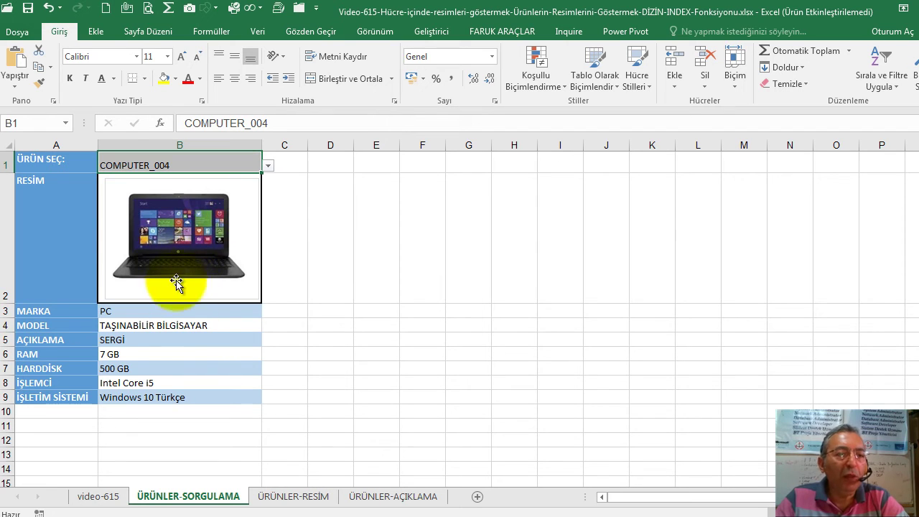
left_click(268, 165)
left_click(219, 235)
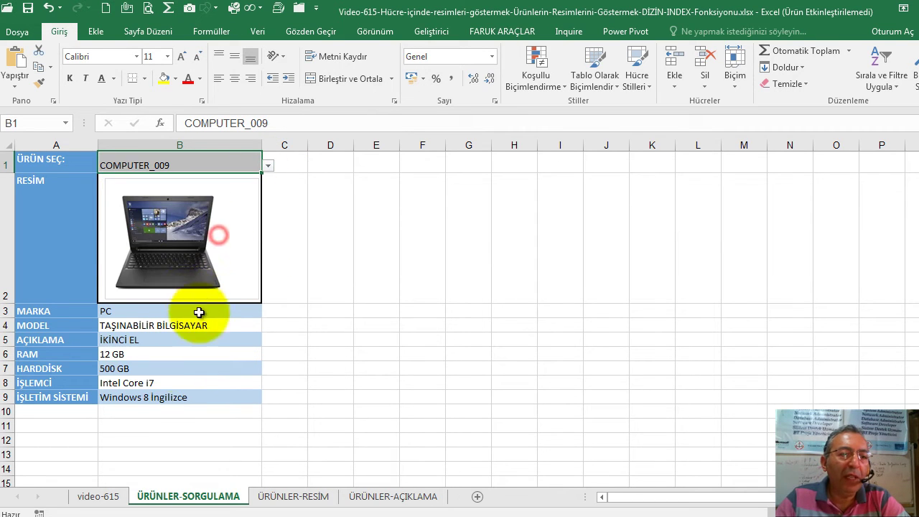
left_click(268, 166)
left_click(225, 204)
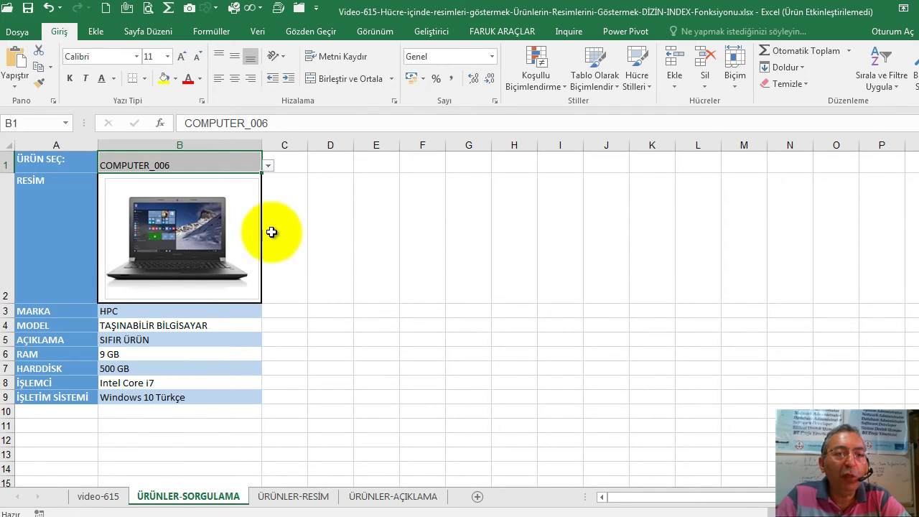
left_click(267, 168)
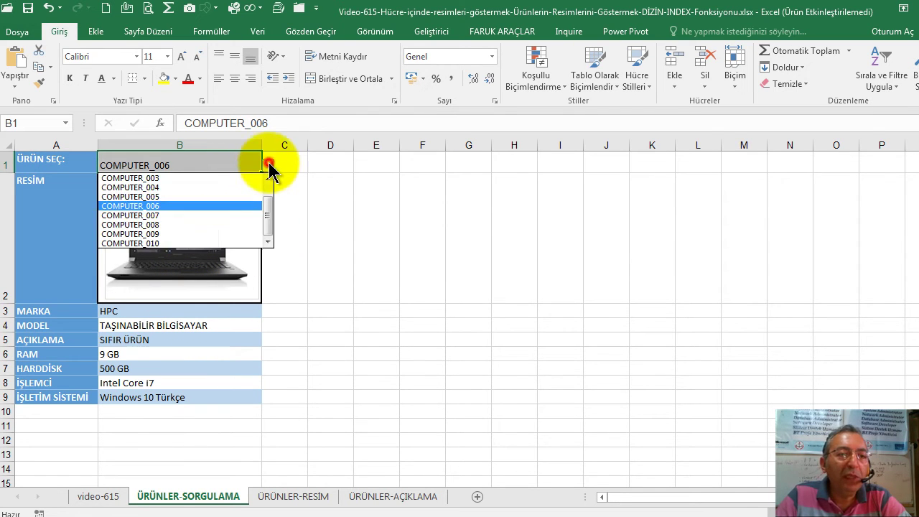
left_click(206, 212)
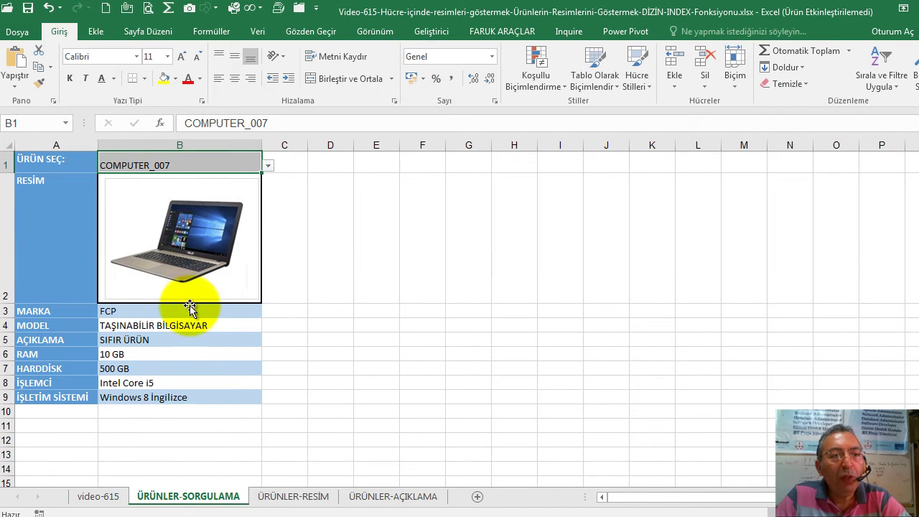
Switch to the ÜRÜNLER-RESİM sheet and scroll through the product picture list
left_click(290, 497)
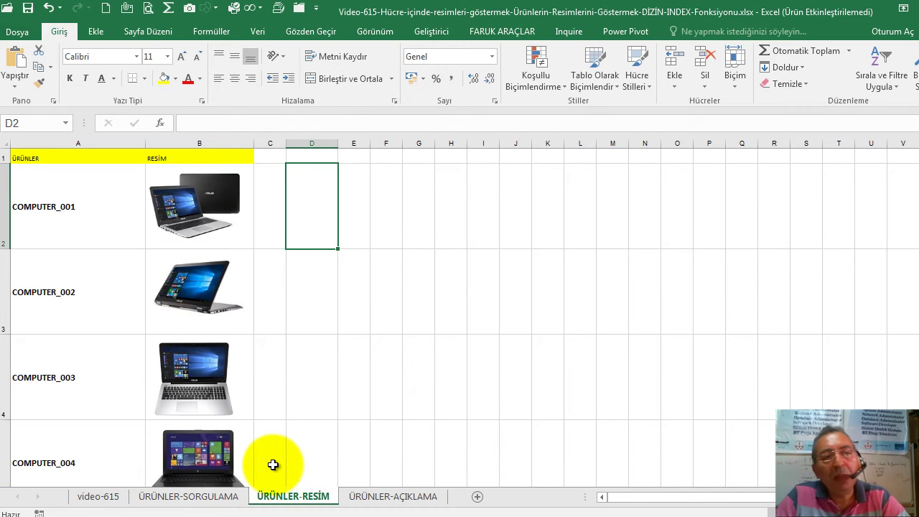
scroll(129, 241, "down", 3)
scroll(130, 242, "down", 3)
scroll(107, 229, "up", 6)
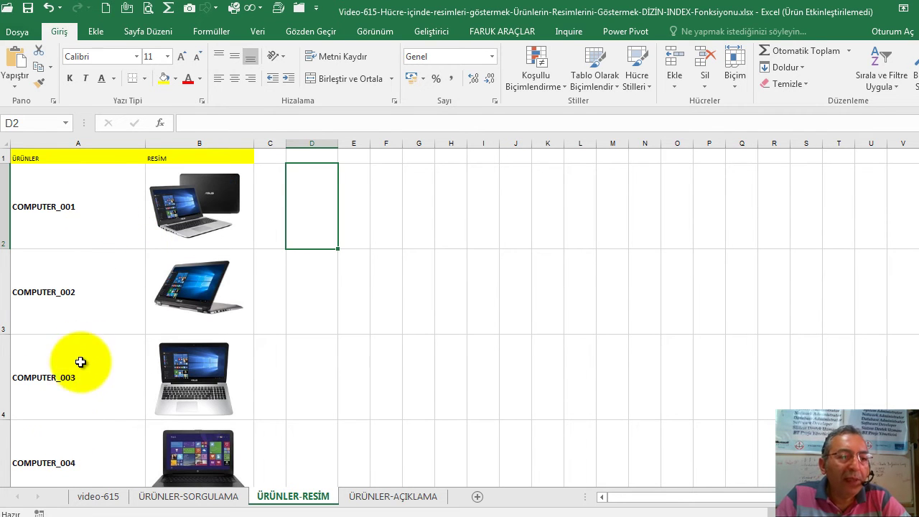
scroll(89, 440, "down", 2)
scroll(82, 435, "down", 1)
scroll(96, 417, "up", 3)
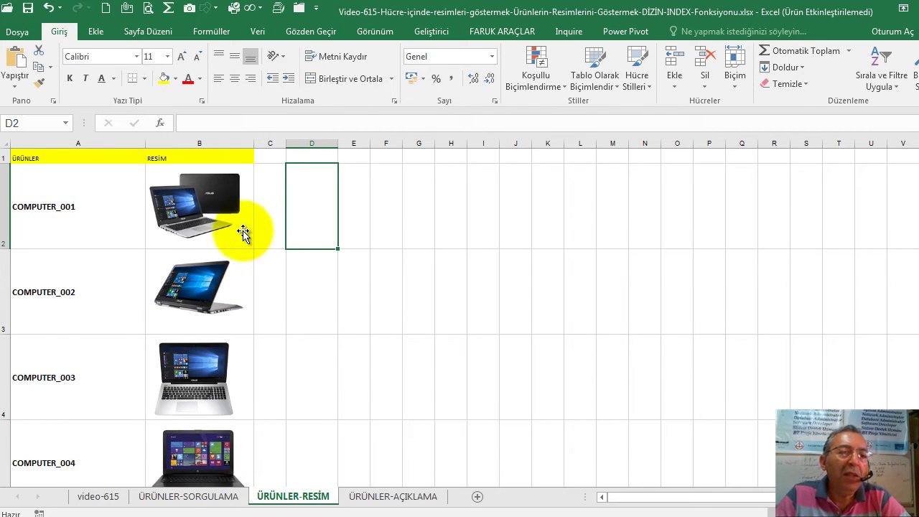
scroll(226, 259, "down", 2)
scroll(209, 290, "down", 2)
scroll(209, 291, "up", 4)
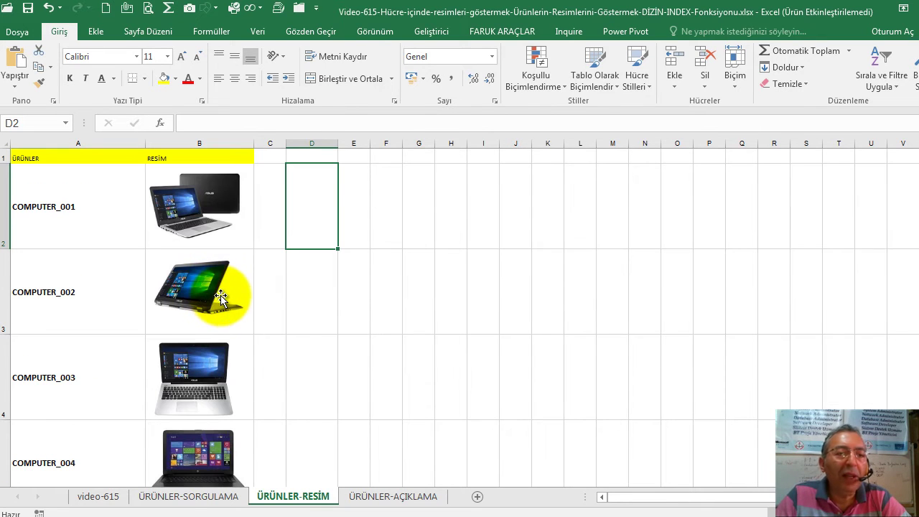
Select the COMPUTER_001 laptop picture, return to cell D2, and show the Ekle ribbon
left_click(231, 200)
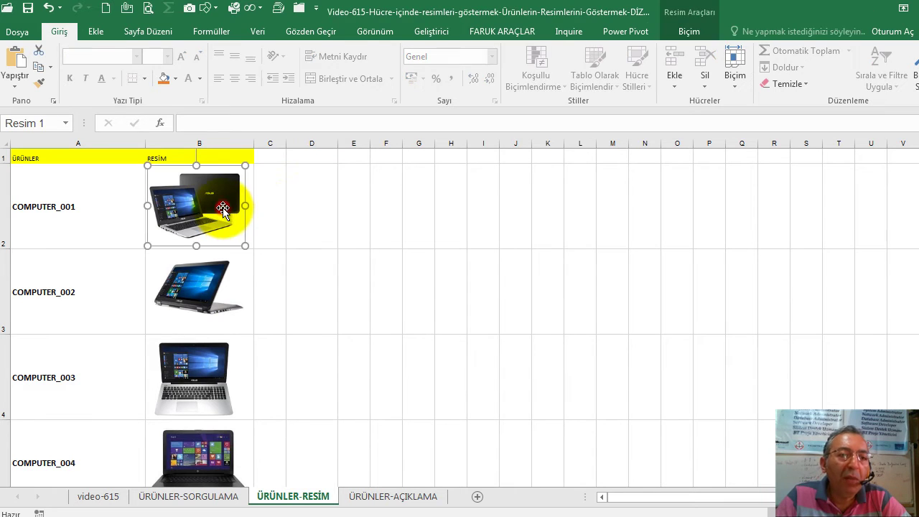
left_click(270, 212)
left_click(206, 209)
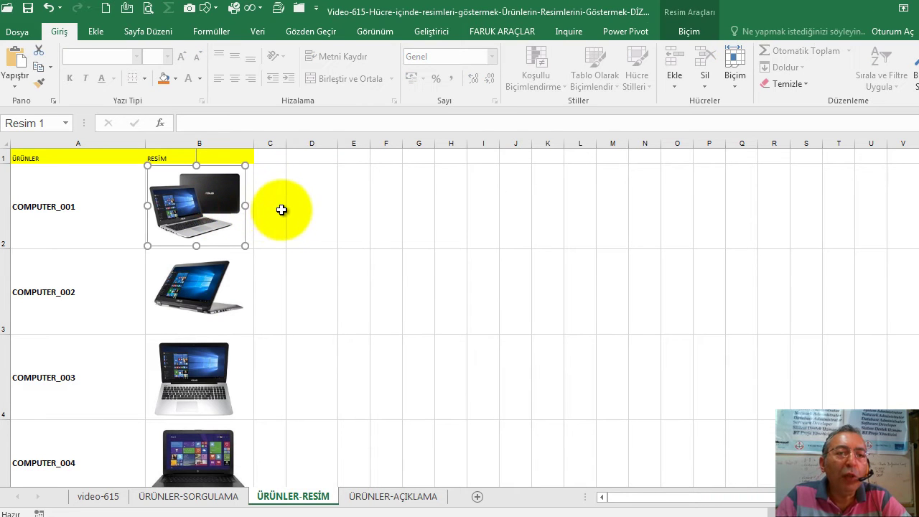
left_click(304, 209)
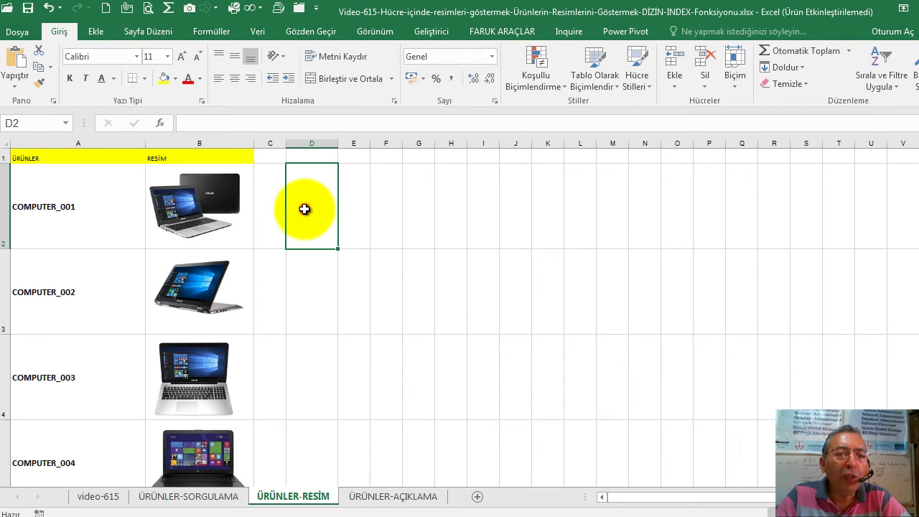
left_click(94, 36)
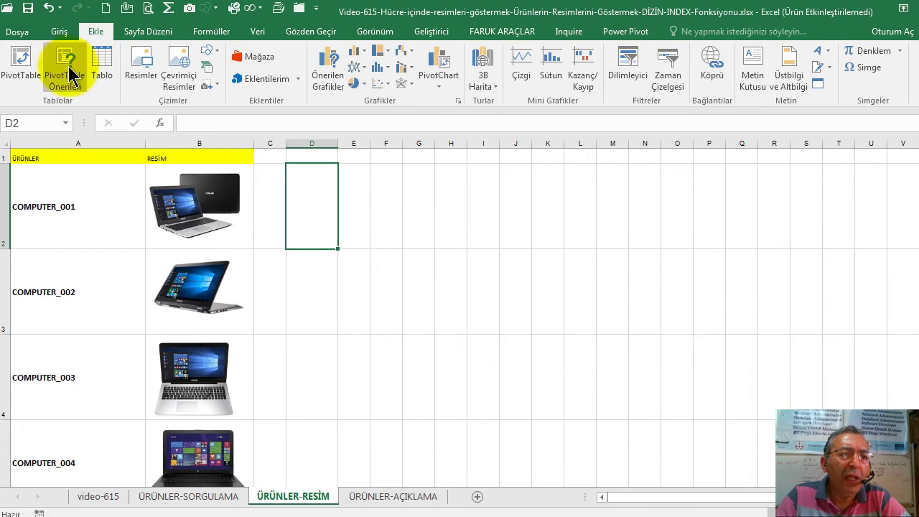
Open the Resimler insert dialog and browse to Pictures > Sample Pictures
left_click(139, 63)
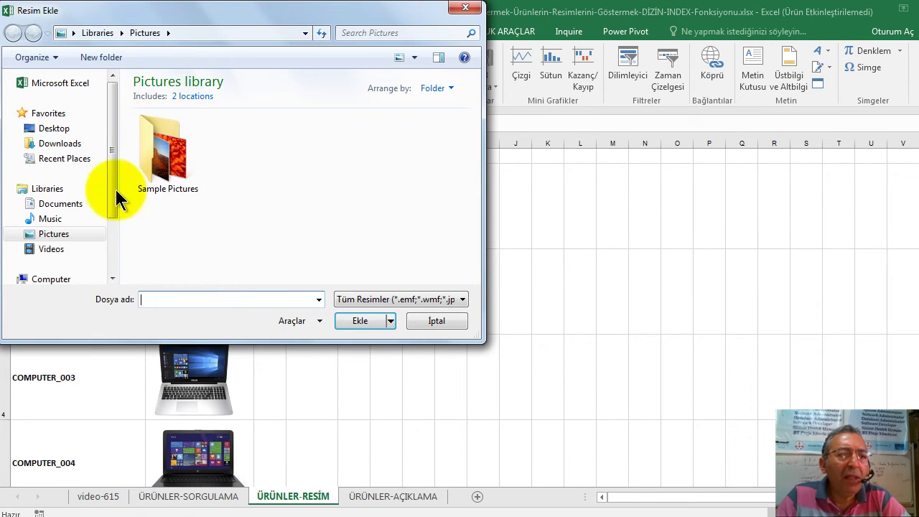
left_click(69, 162)
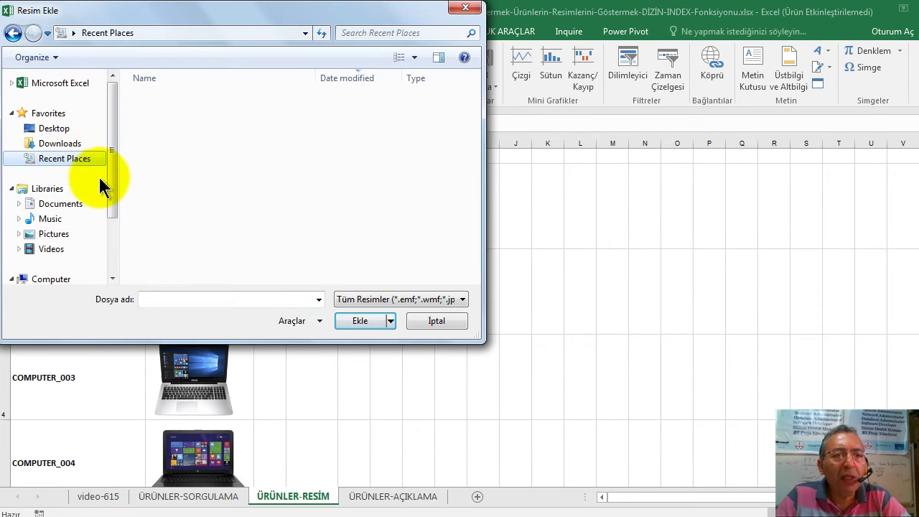
left_click_drag(116, 176, 118, 194)
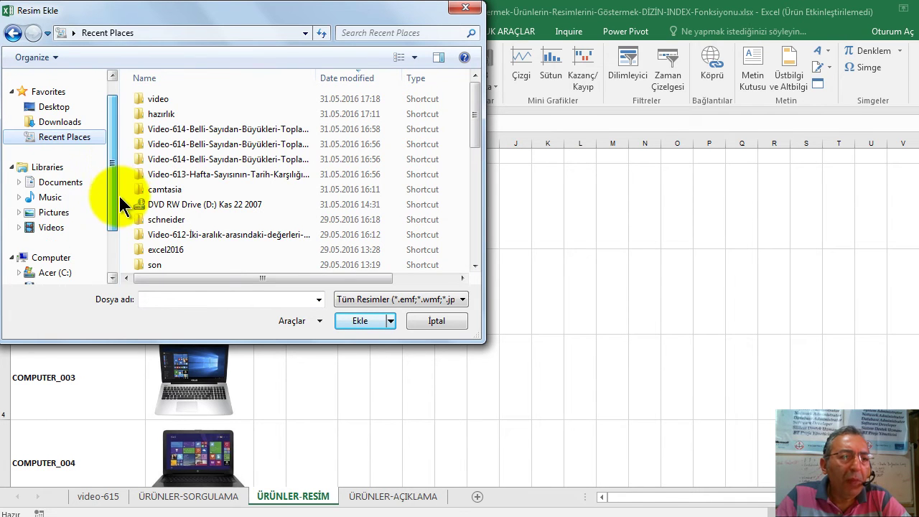
left_click(57, 212)
double_click(200, 174)
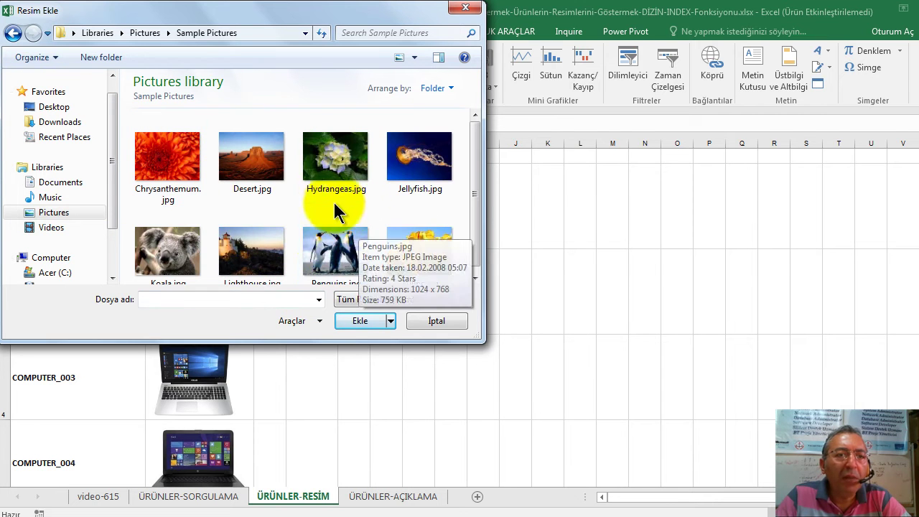
Insert Chrysanthemum.jpg, shrink it to fit row 2, and move it to around column G
double_click(188, 162)
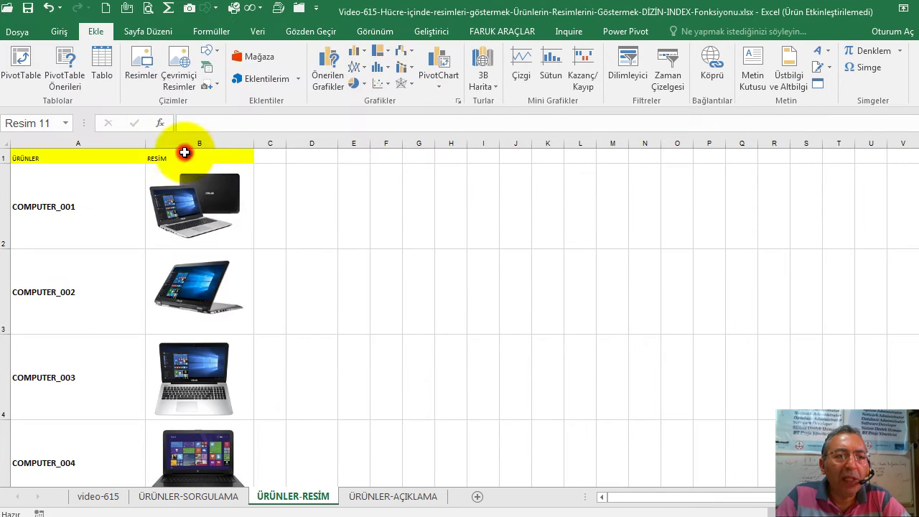
left_click_drag(286, 163, 553, 335)
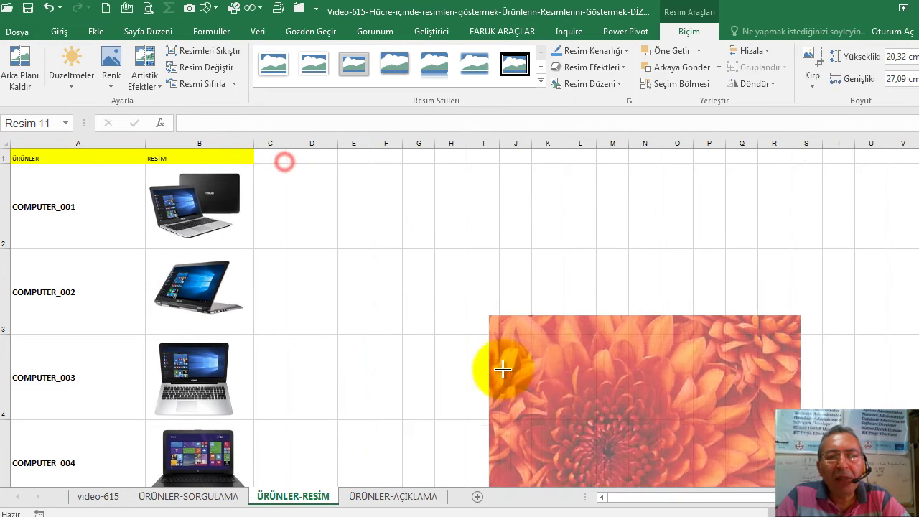
left_click_drag(611, 441, 358, 272)
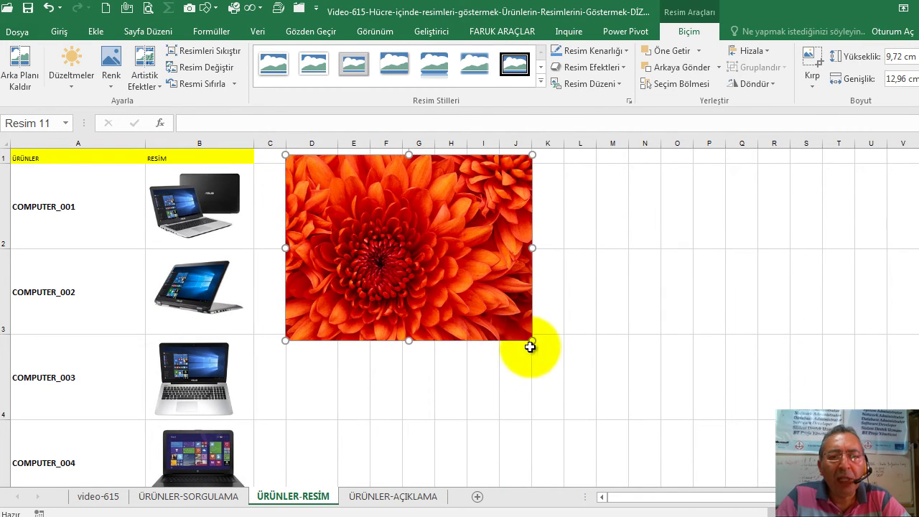
left_click_drag(531, 339, 400, 241)
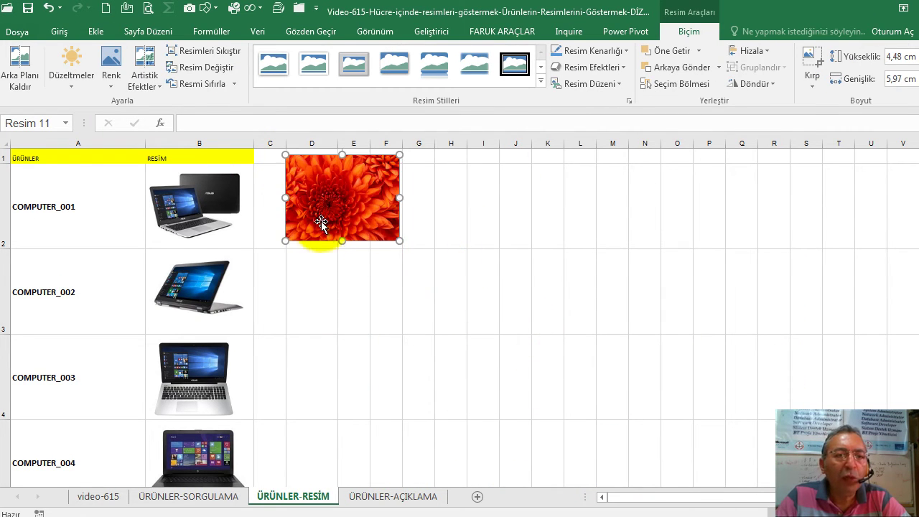
left_click_drag(310, 180, 294, 194)
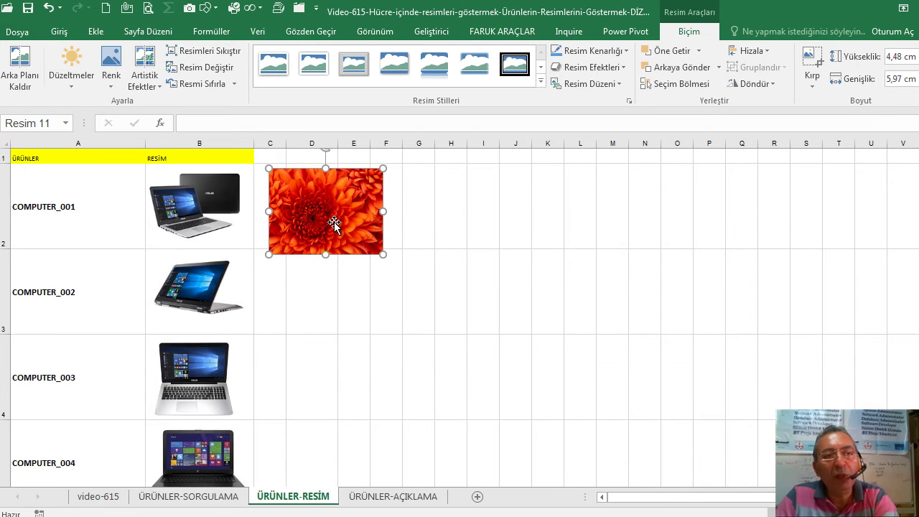
left_click_drag(335, 223, 450, 199)
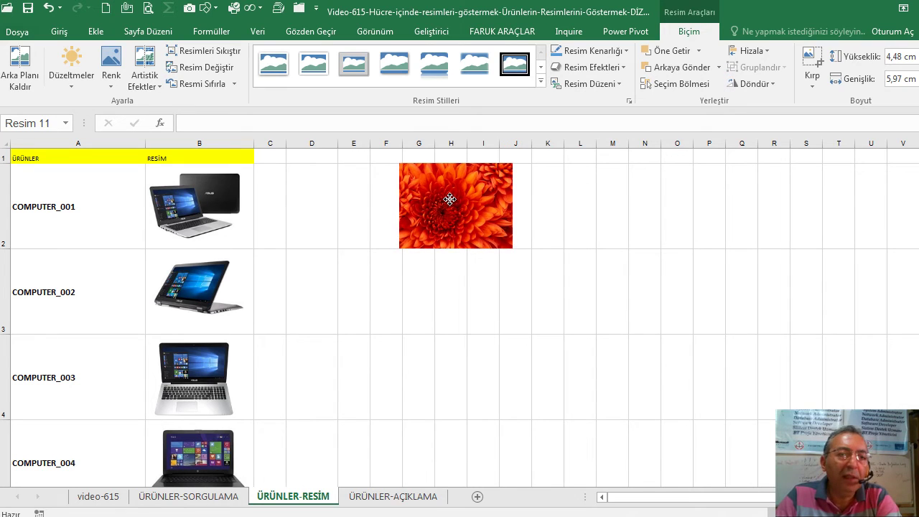
Select cells C2 and B2 and the COMPUTER_001 picture, ending on the flower picture
left_click(251, 212)
left_click(283, 218)
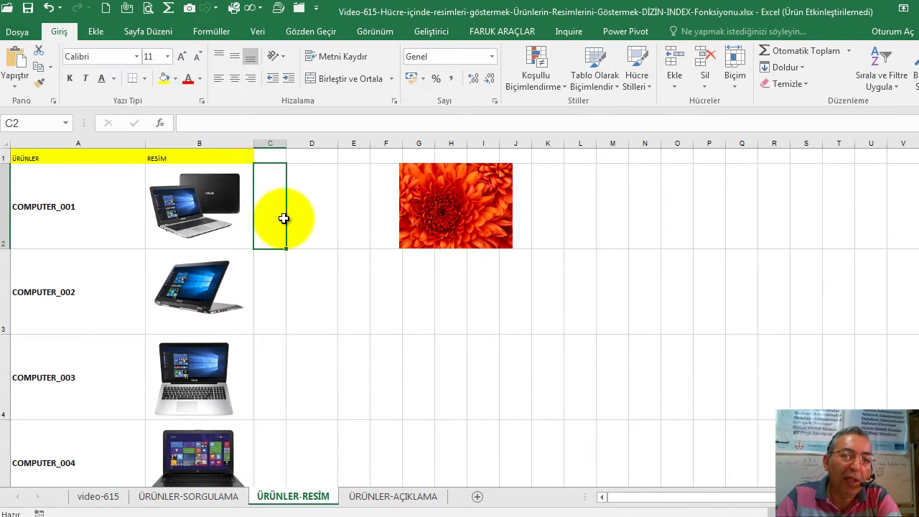
key("Left")
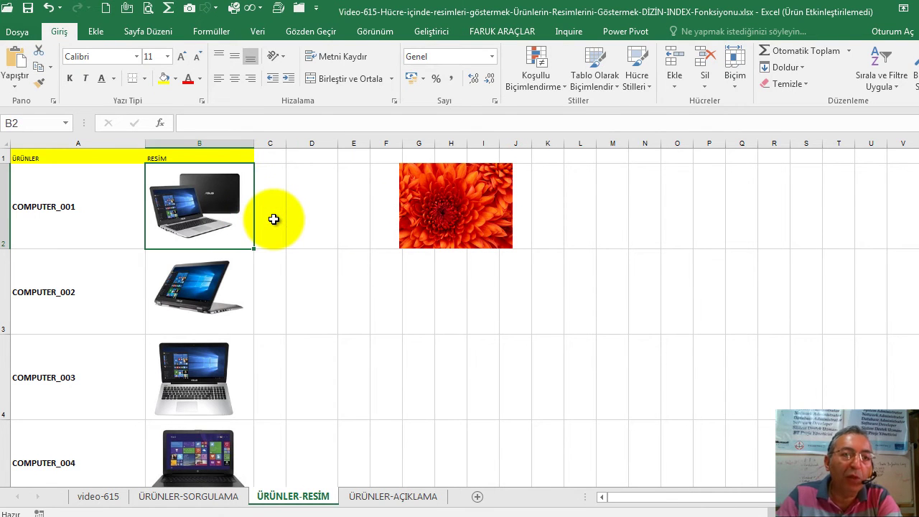
left_click(217, 214)
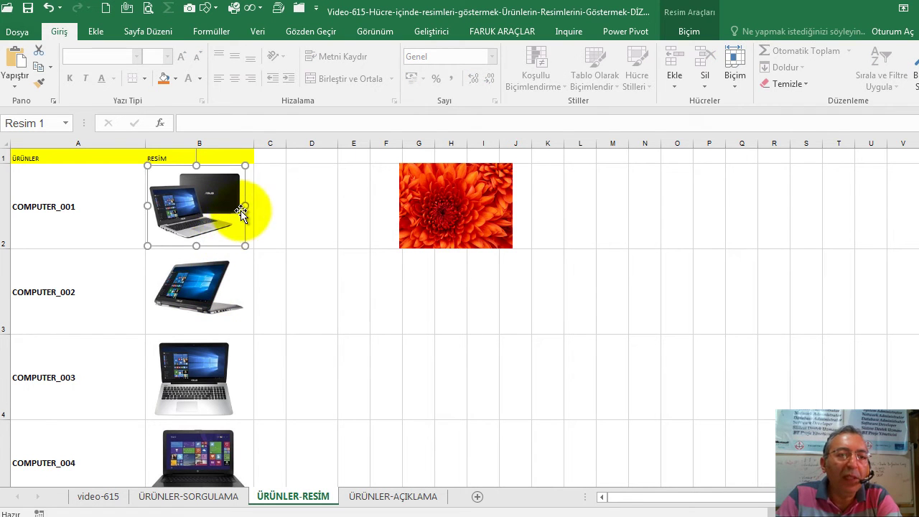
left_click(448, 206)
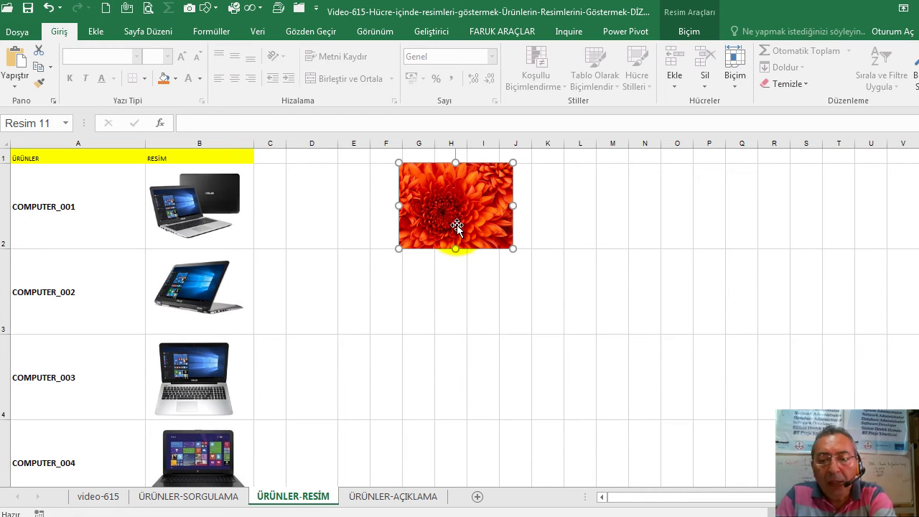
Delete the flower picture, scan the laptop pictures, and go to the ÜRÜNLER-AÇIKLAMA sheet
key("Delete")
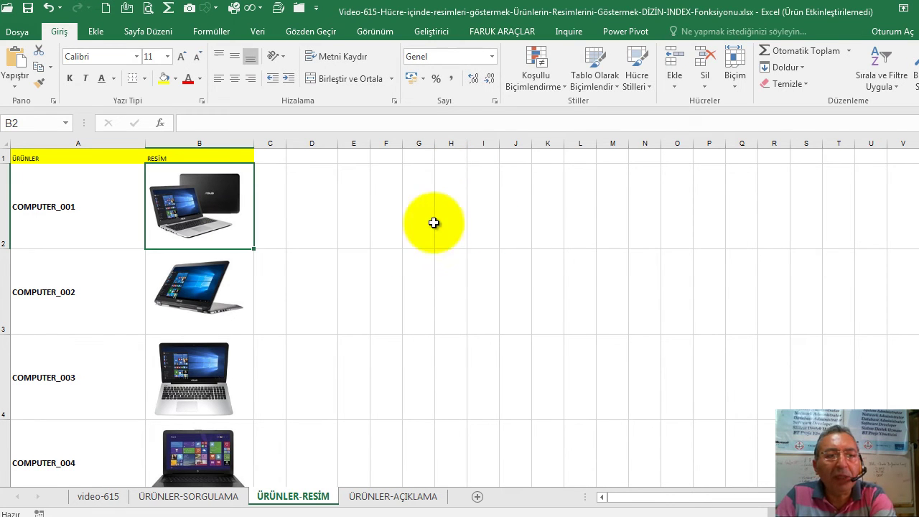
left_click(343, 232)
scroll(202, 391, "down", 4)
scroll(202, 392, "up", 4)
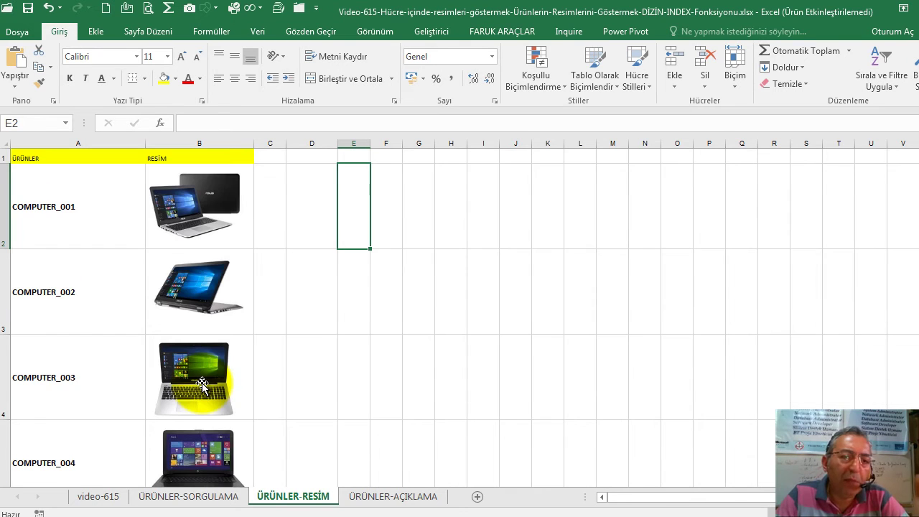
scroll(202, 380, "down", 2)
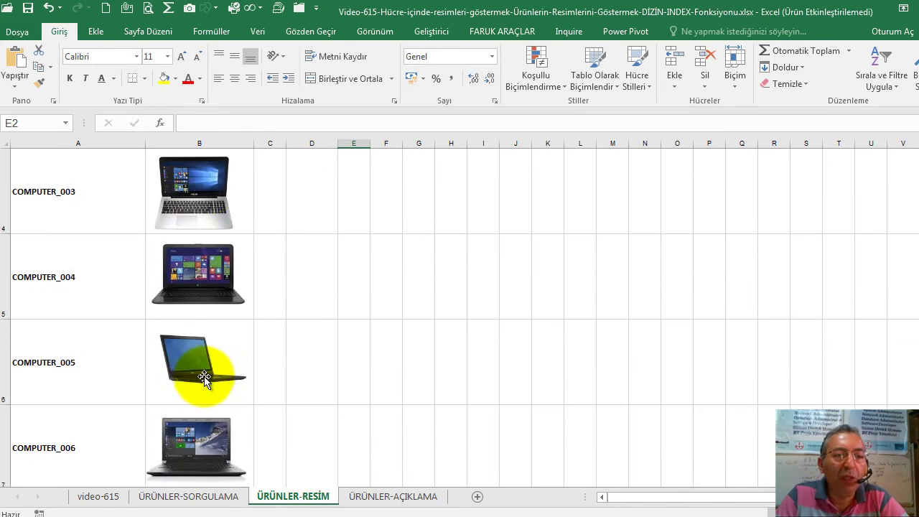
scroll(209, 375, "up", 2)
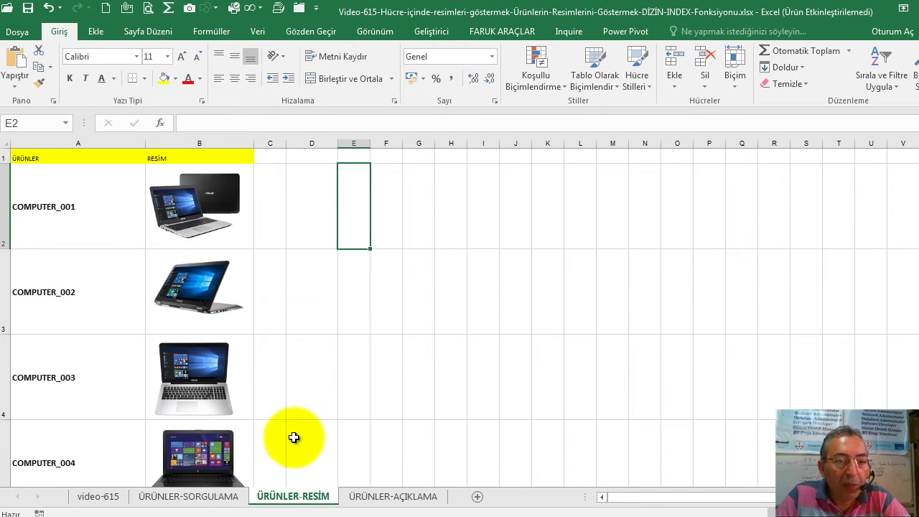
left_click(388, 498)
Step through the ÜRÜNLER-AÇIKLAMA column headers and COMPUTER_001's details with arrow keys
scroll(75, 187, "down", 3)
scroll(79, 205, "up", 3)
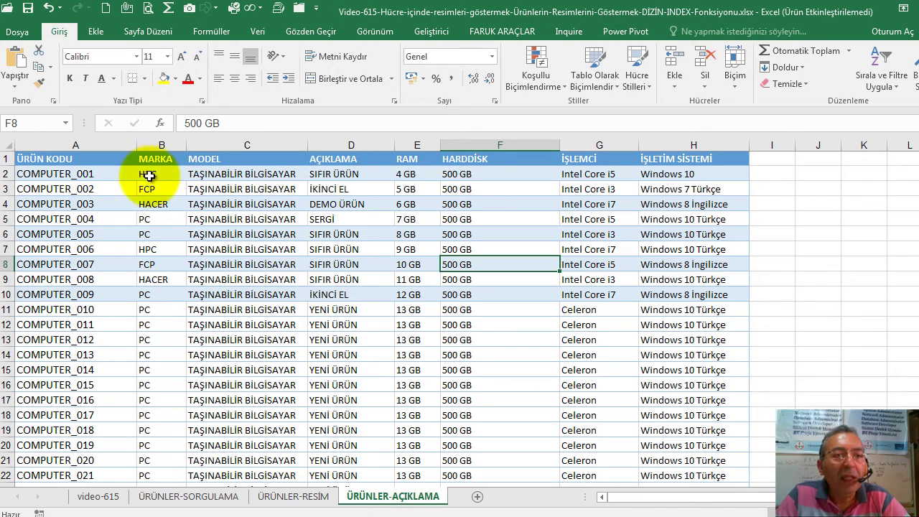
left_click(770, 158)
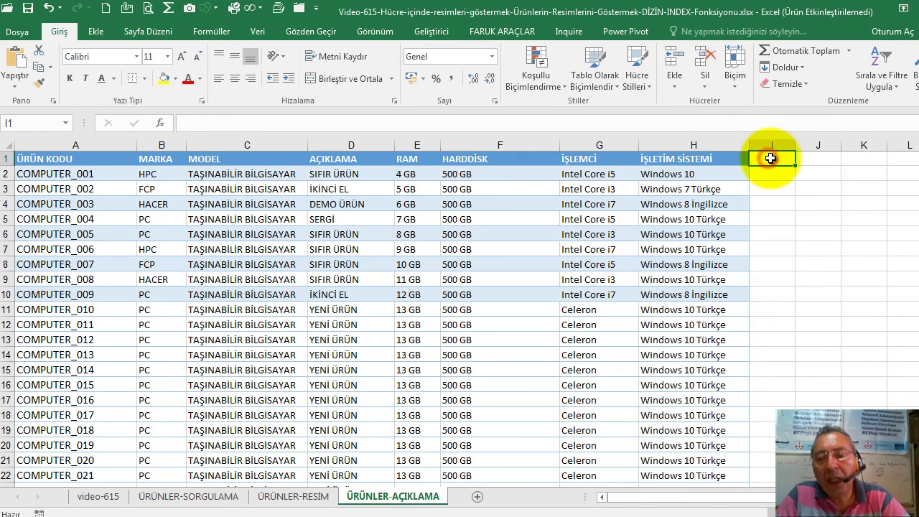
key("Right")
key("Right")
key("Right")
key("Right")
key("Right")
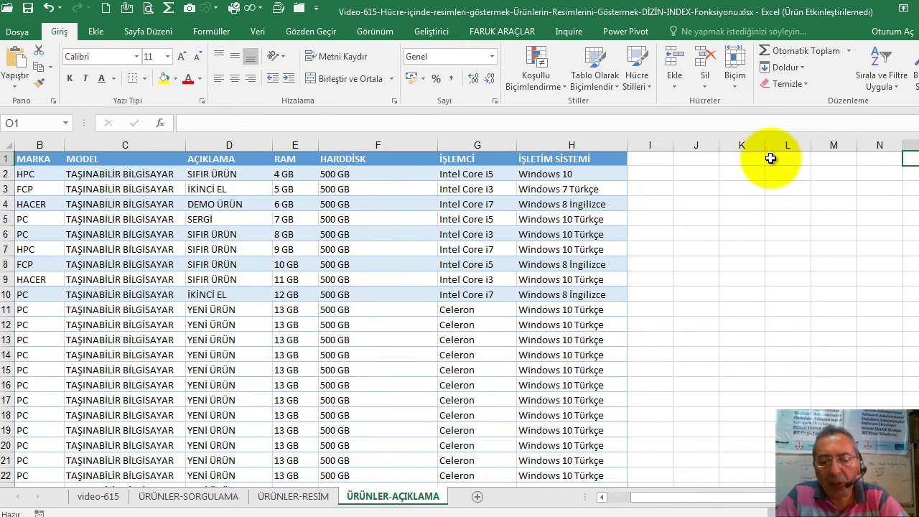
key("Left")
key("Left")
key("Left")
key("Left")
key("Left")
key("Left")
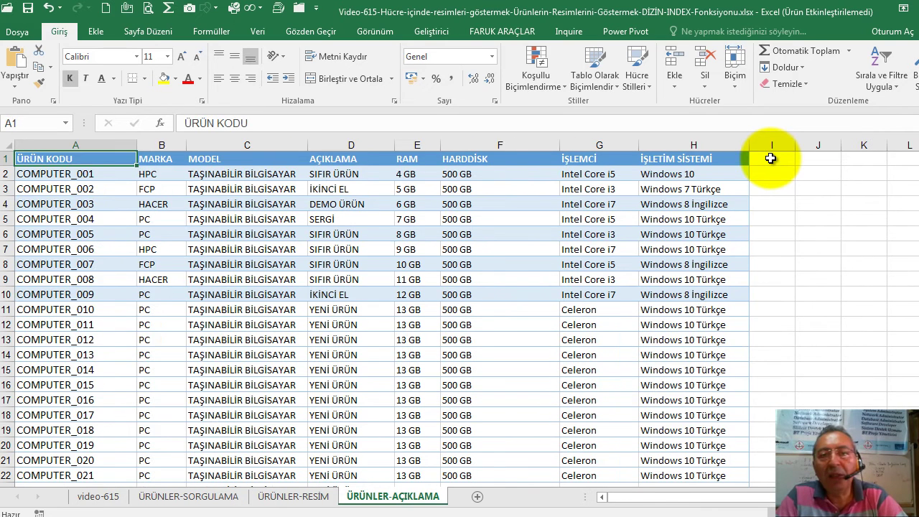
key("Right")
key("Right")
key("Right")
key("Right")
key("Right")
key("Down")
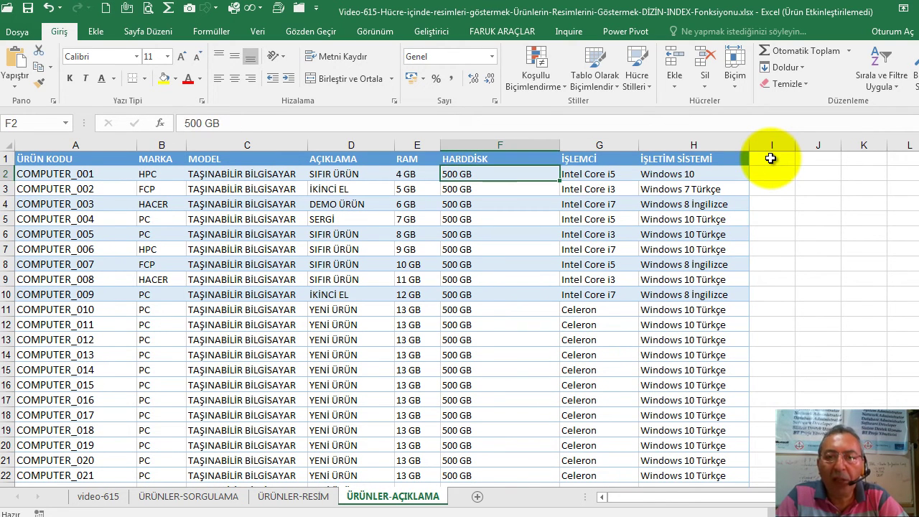
key("Right")
key("Right")
key("Right")
key("Right")
key("Right")
key("Right")
key("Right")
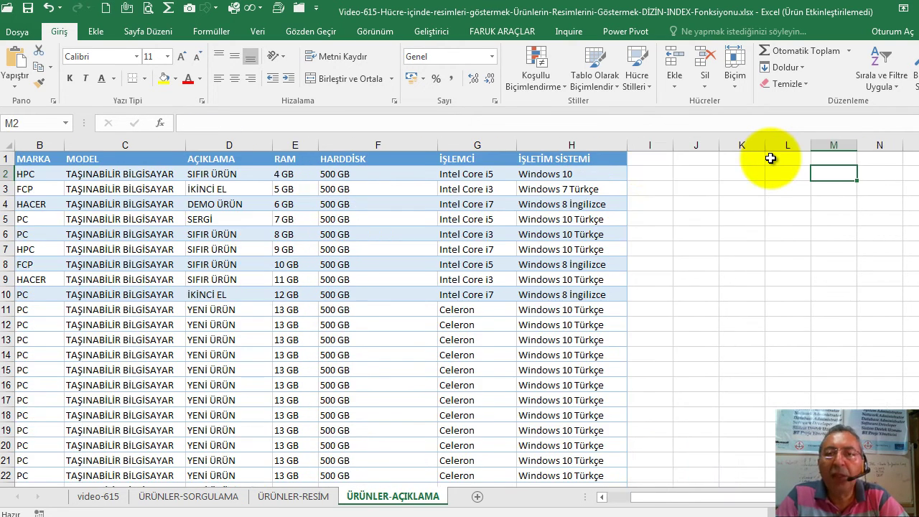
key("Left")
key("Left")
key("Left")
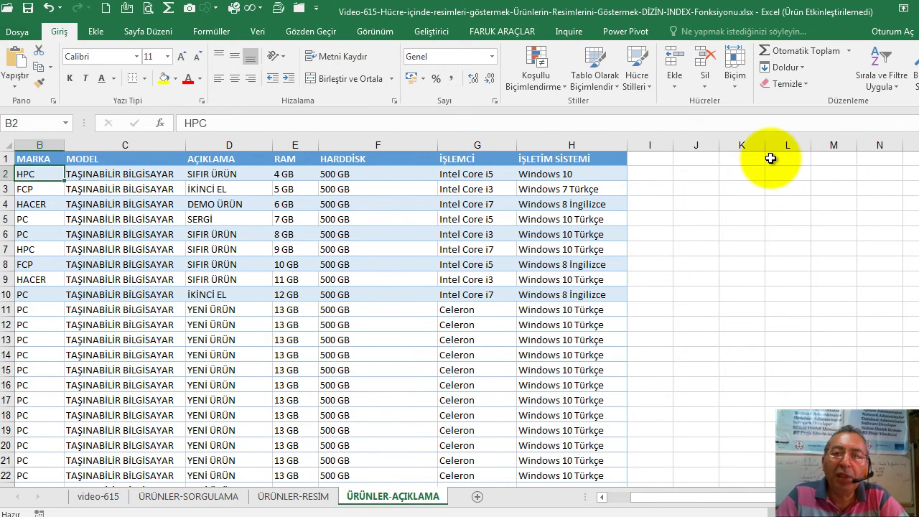
key("Left")
key("Right")
key("Right")
key("Right")
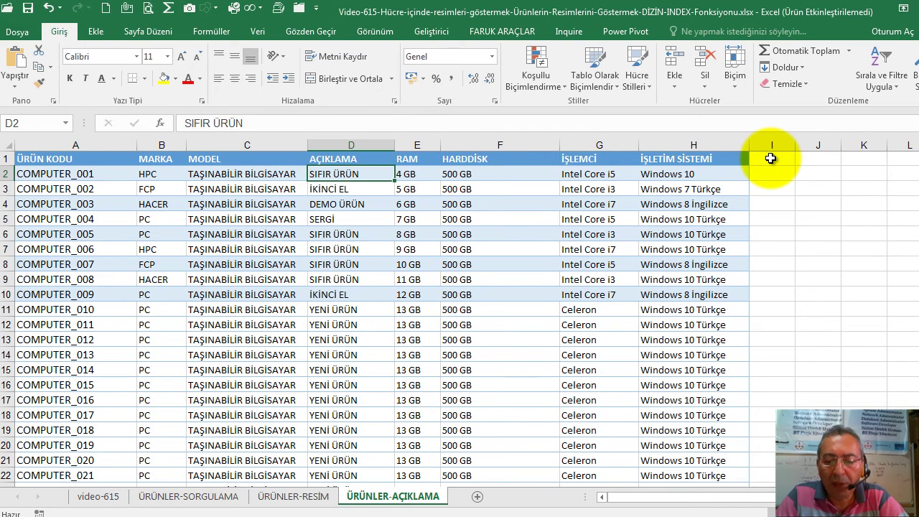
key("Right")
key("Right")
key("Right")
key("Right")
key("Right")
key("Right")
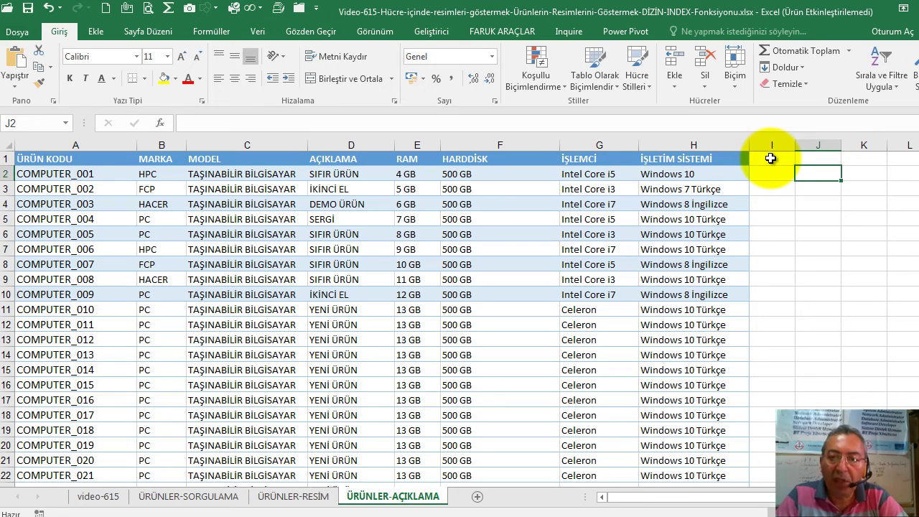
key("Left")
key("Left")
key("Left")
key("Left")
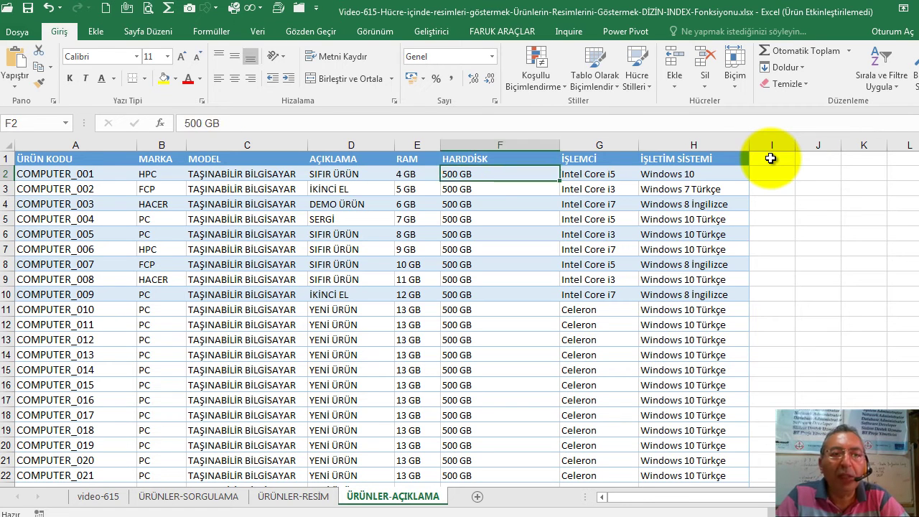
key("Home")
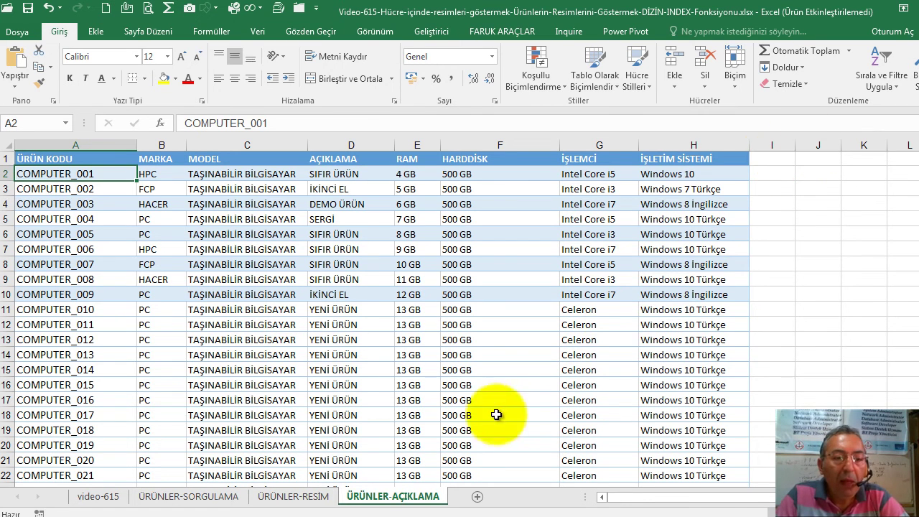
Go via ÜRÜNLER-RESİM to the ÜRÜNLER-SORGULAMA sheet showing the COMPUTER_007 card
left_click(321, 496)
left_click(215, 497)
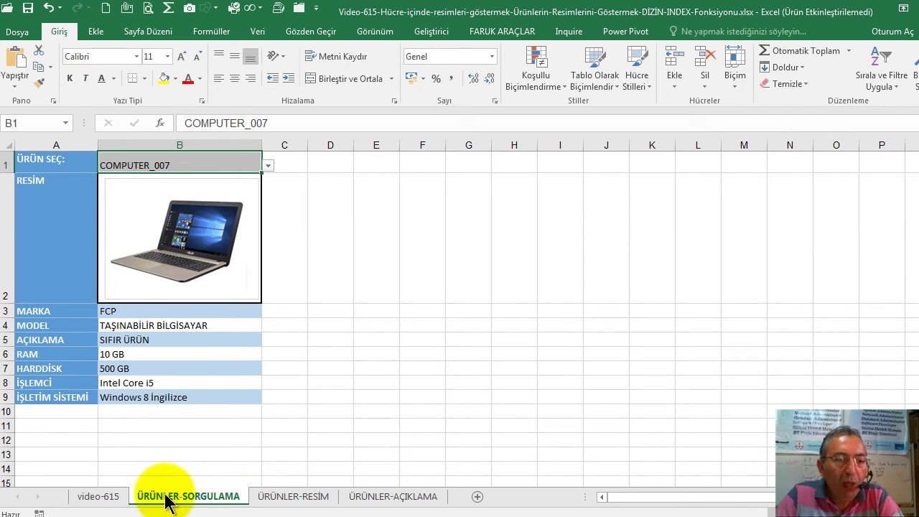
left_click_drag(164, 495, 224, 501)
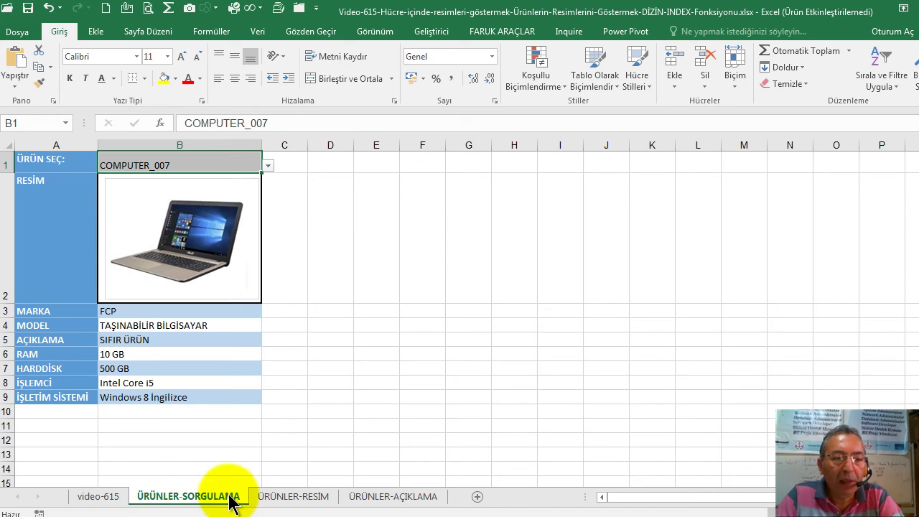
Insert a new blank worksheet, Sayfa4, from the sheet-tab shortcut menu
left_click(174, 503)
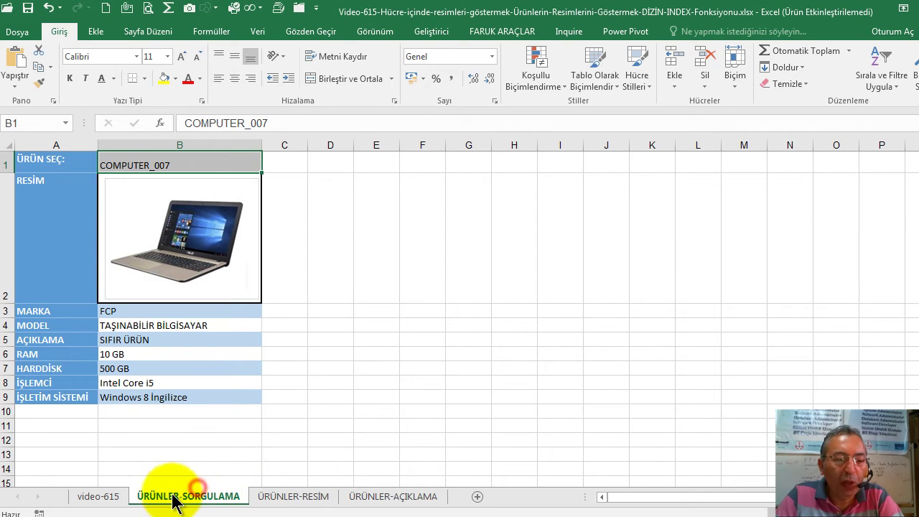
right_click(173, 497)
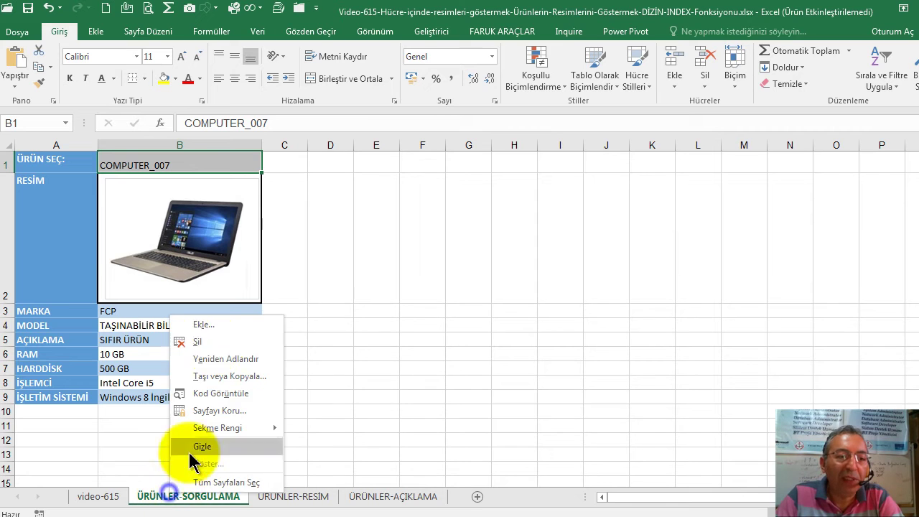
left_click(213, 328)
double_click(38, 262)
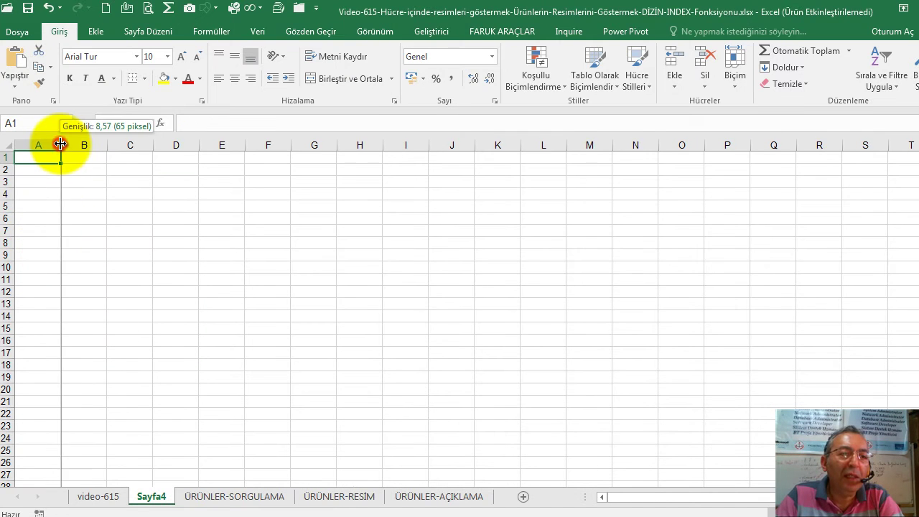
Copy A1:B9 from ÜRÜNLER-SORGULAMA and paste it into Sayfa4 as values only
left_click(205, 496)
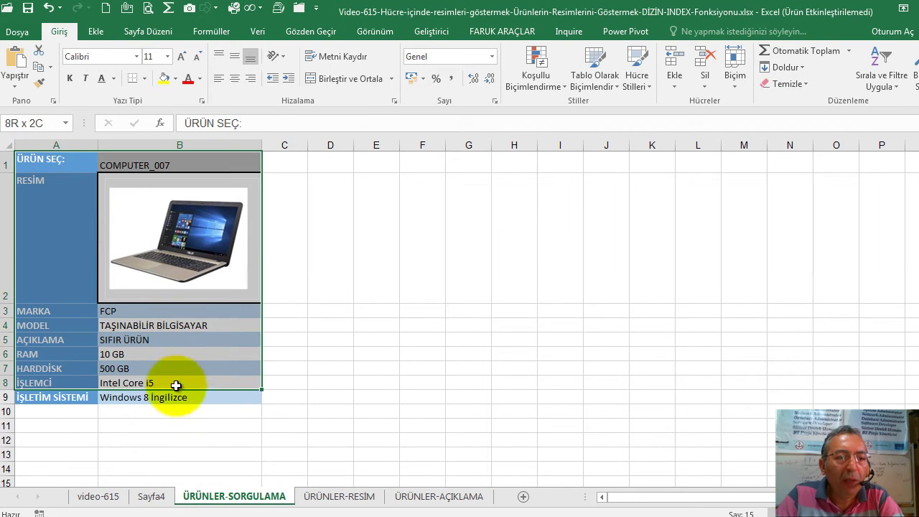
left_click_drag(43, 164, 177, 398)
left_click(38, 66)
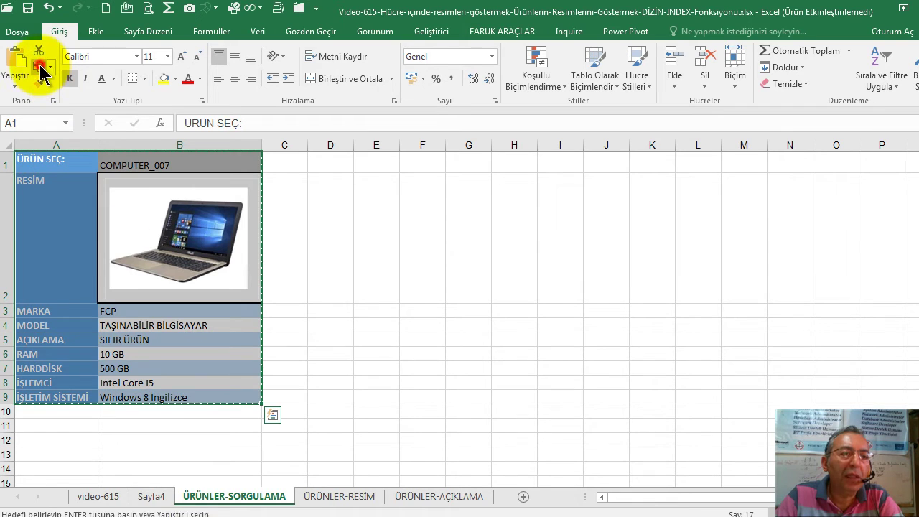
left_click(151, 496)
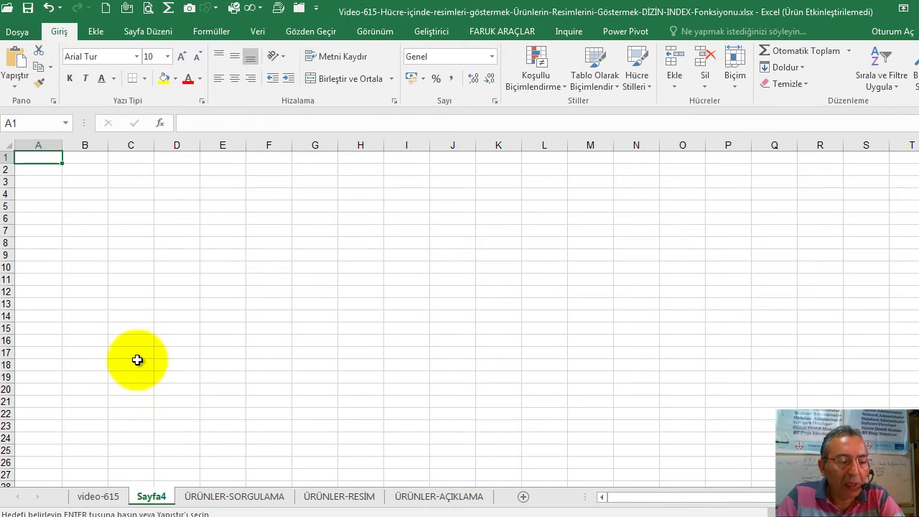
left_click(19, 88)
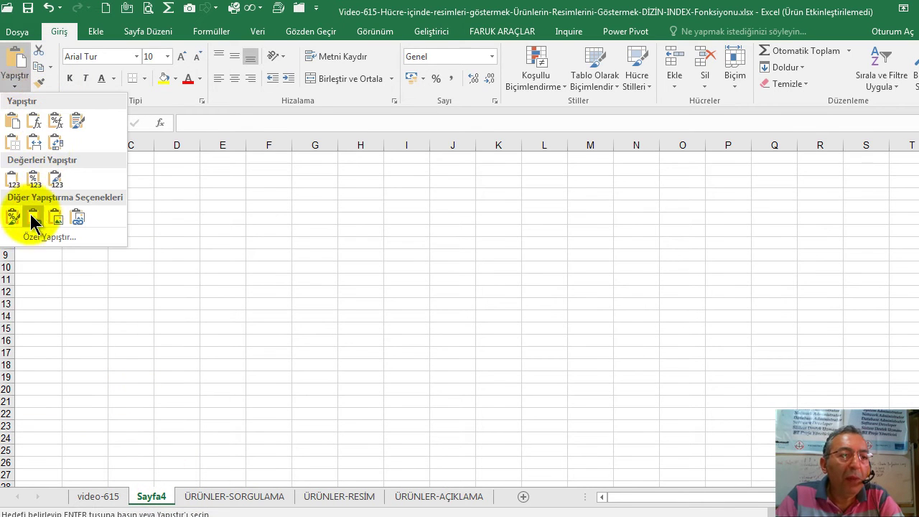
left_click(13, 179)
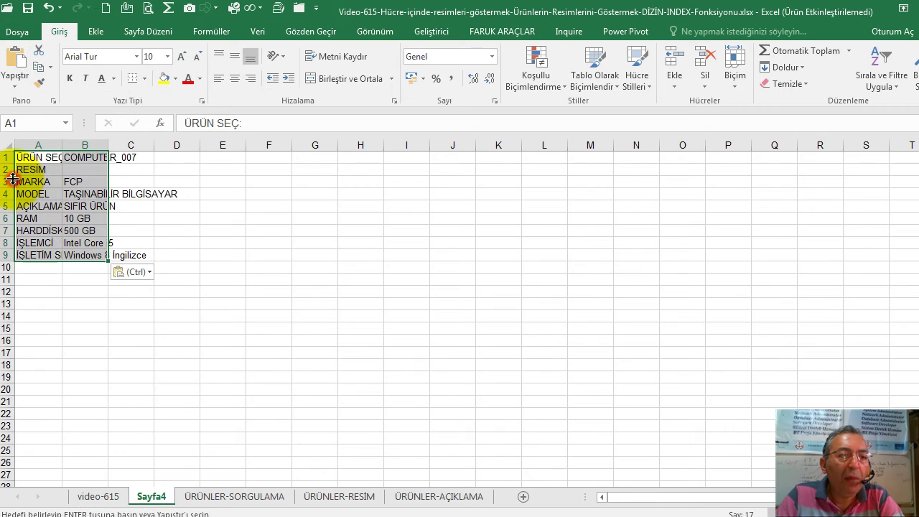
Widen columns A and B to fit, clear COMPUTER_007 from B1, and return to ÜRÜNLER-SORGULAMA
double_click(63, 146)
left_click_drag(154, 146, 225, 138)
left_click(185, 158)
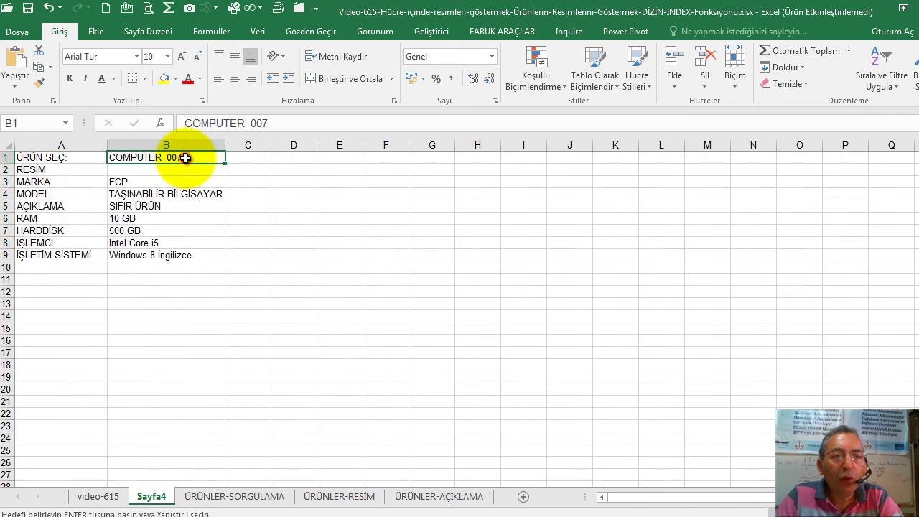
key("Delete")
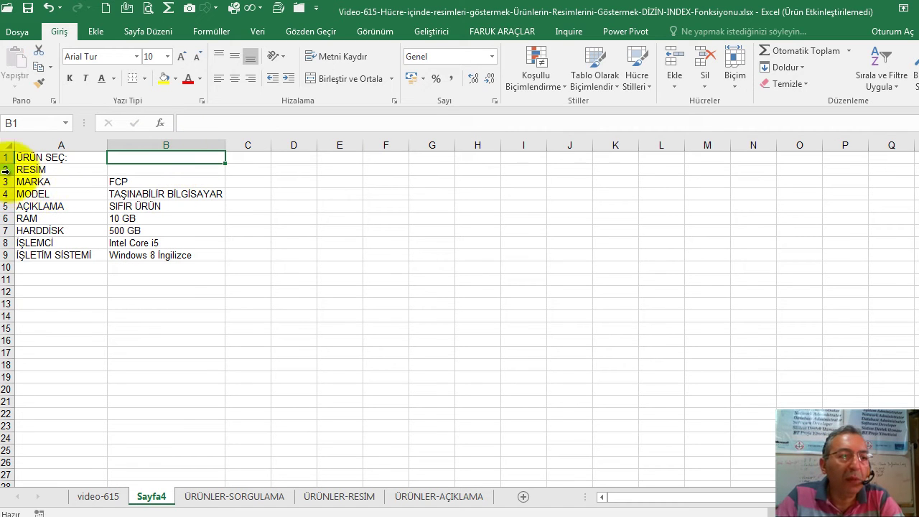
left_click(206, 499)
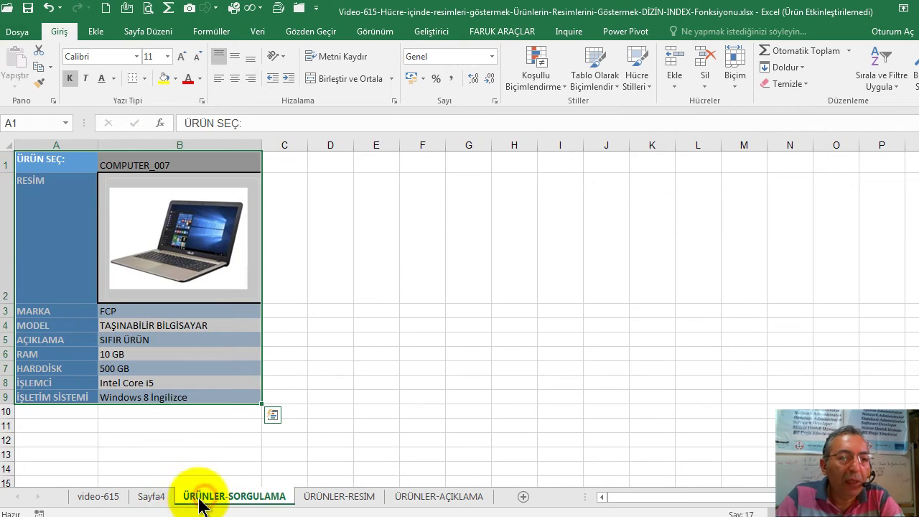
On Sayfa4, make row 1 taller and widen column B
left_click(149, 497)
mouse_move(10, 164)
left_mouse_down()
mouse_move(7, 291)
mouse_move(7, 268)
left_mouse_up()
left_click_drag(230, 143, 247, 144)
left_click(172, 285)
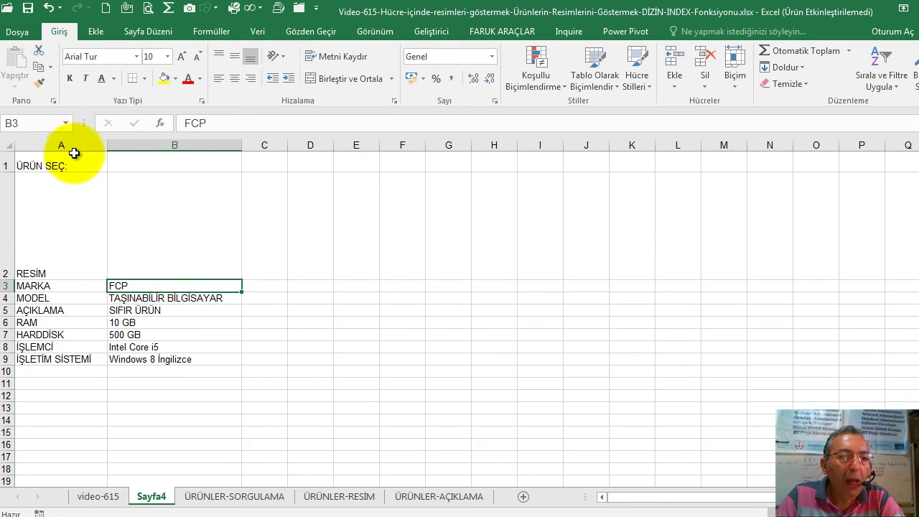
Format A1:B9 as a table with 'My table has headers' checked
left_click_drag(74, 158, 174, 359)
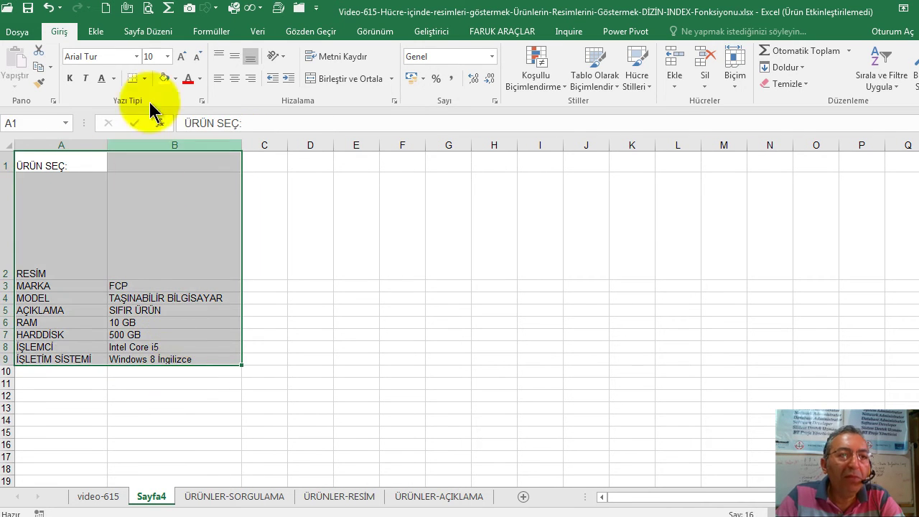
left_click(95, 32)
left_click(105, 57)
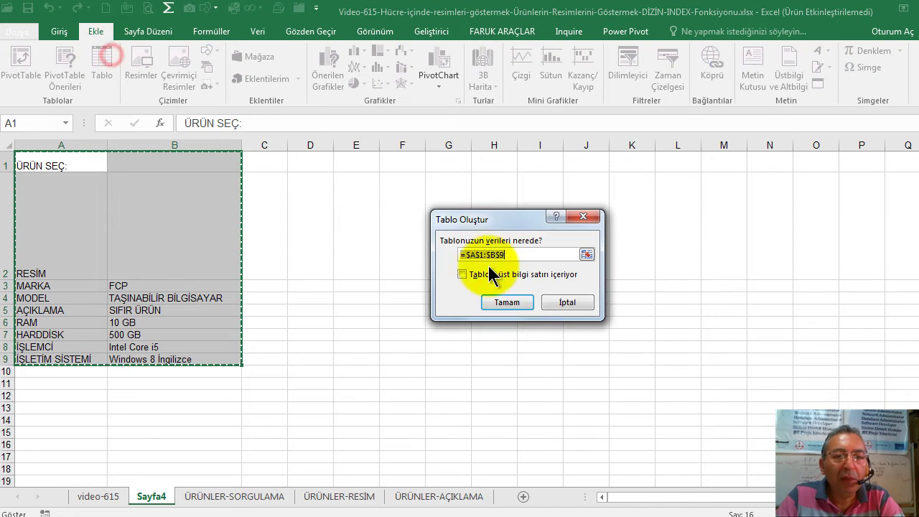
left_click(497, 304)
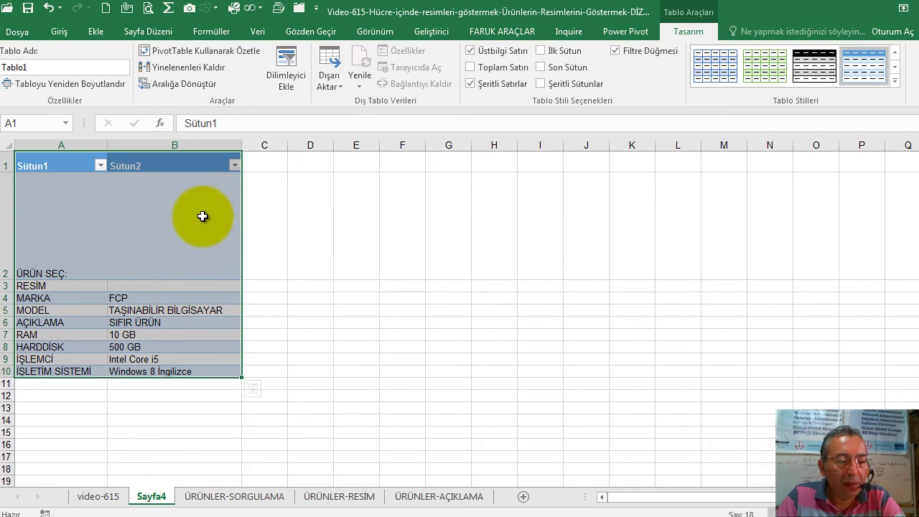
key("ctrl+z")
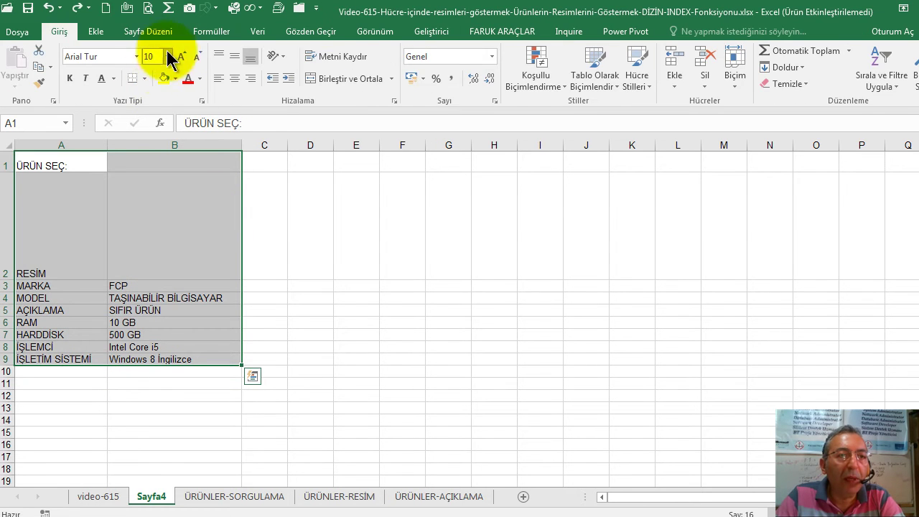
left_click(100, 34)
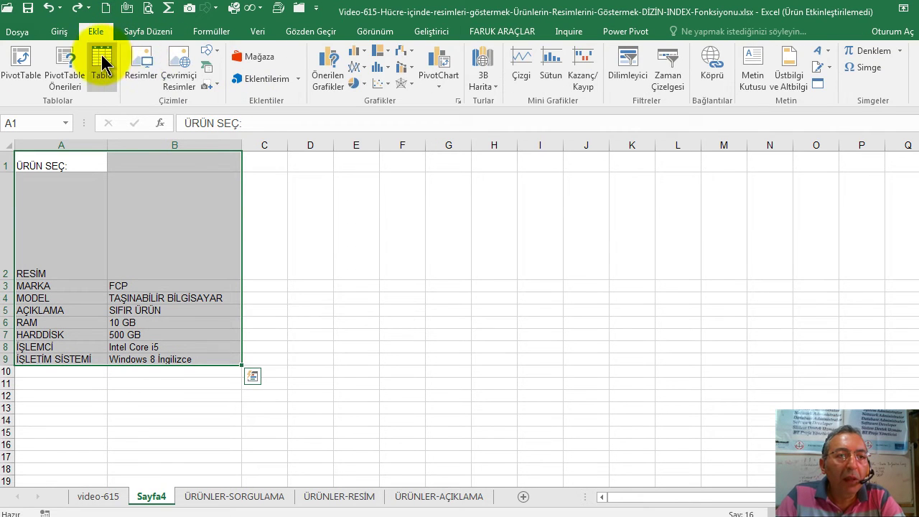
left_click(102, 59)
left_click(489, 275)
left_click(506, 302)
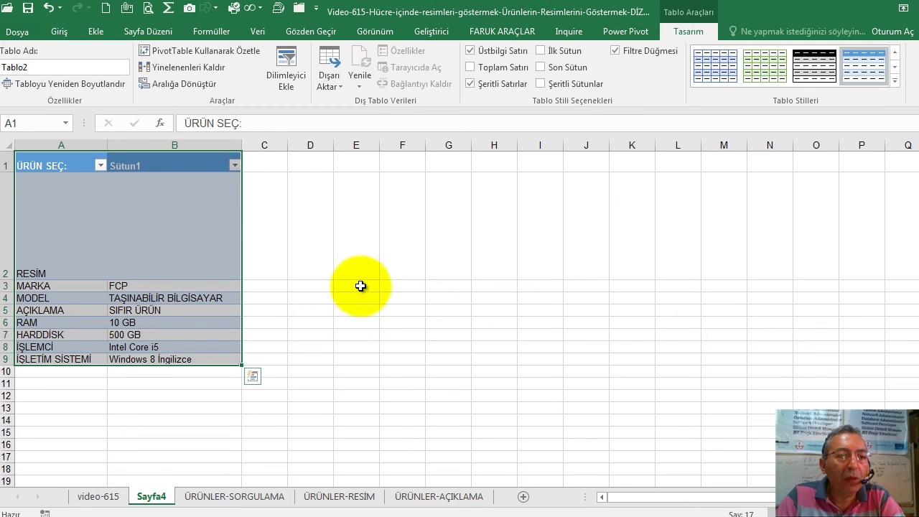
Convert the table back to a normal range via Table > Convert to Range
right_click(194, 220)
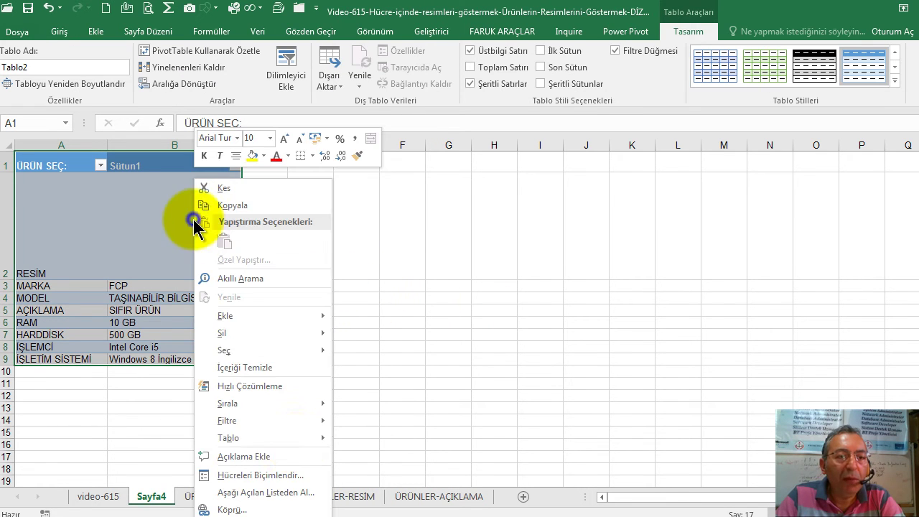
mouse_move(285, 440)
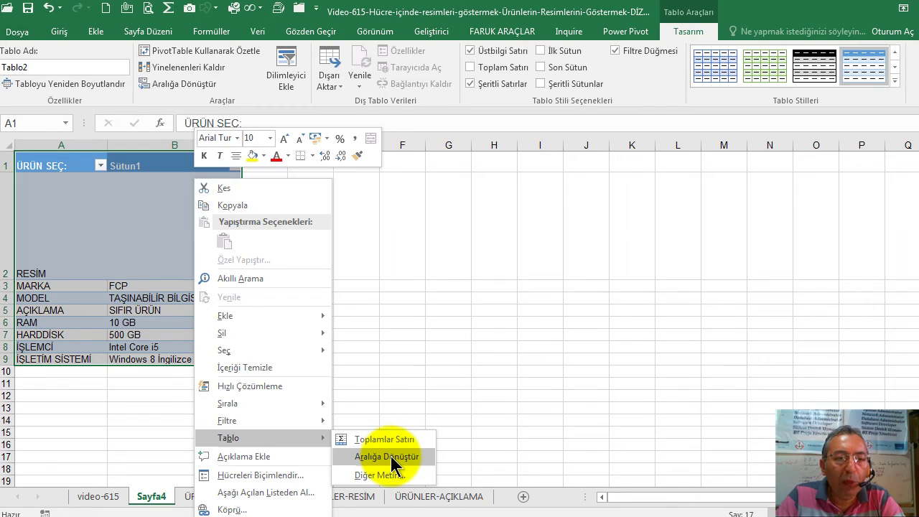
left_click(394, 464)
left_click(456, 310)
Confirm the range conversion and widen columns A and B (B to 199 pixels)
left_click(155, 247)
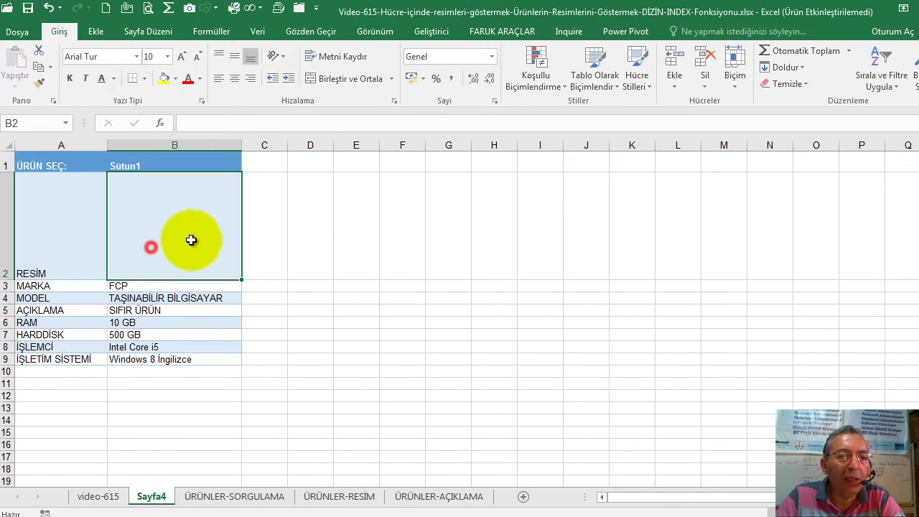
left_click(90, 166)
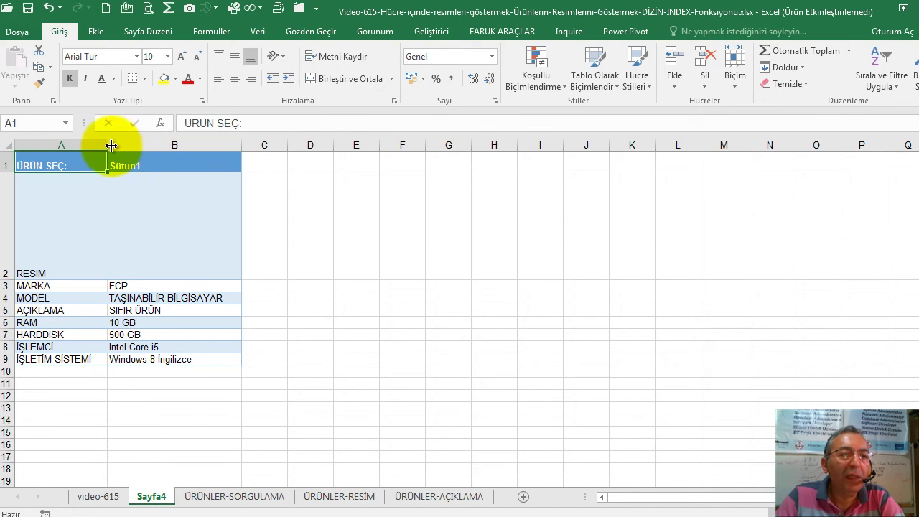
left_click_drag(111, 146, 128, 146)
left_click_drag(262, 146, 274, 143)
left_click(222, 164)
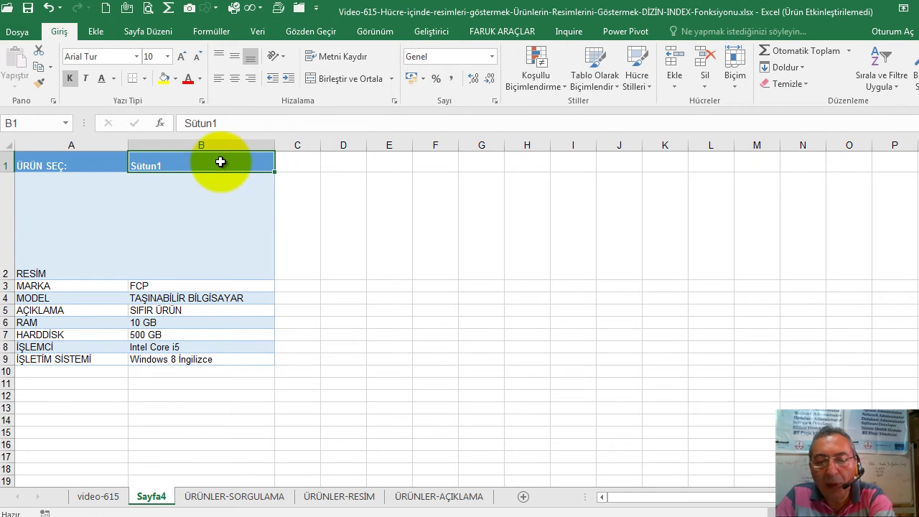
left_click(202, 191)
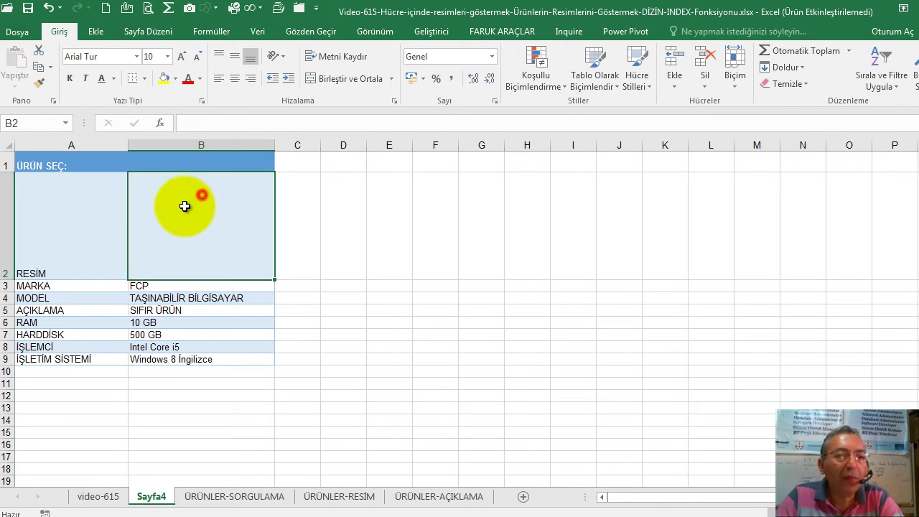
left_click(56, 274)
left_click_drag(129, 146, 145, 142)
left_click(220, 208)
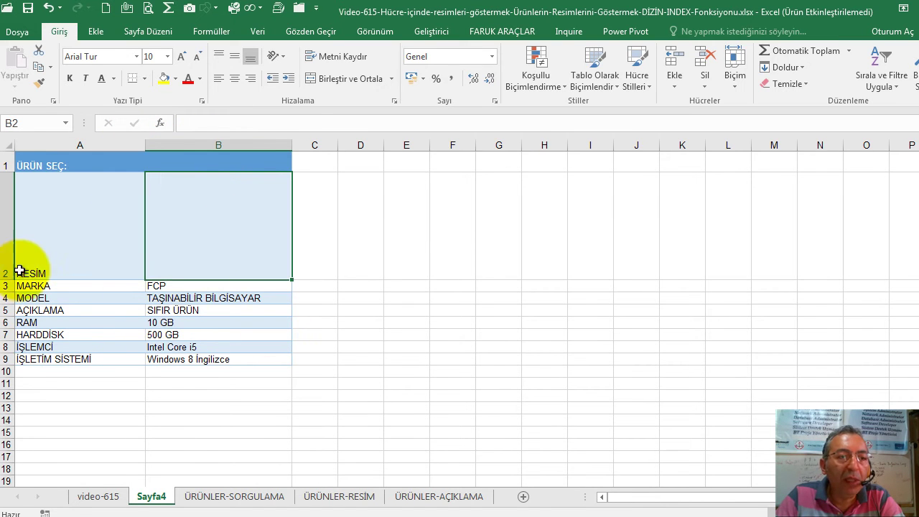
Make row 2 and rows 3–9 taller and bold the detail rows A3:B9
left_click_drag(5, 281, 4, 292)
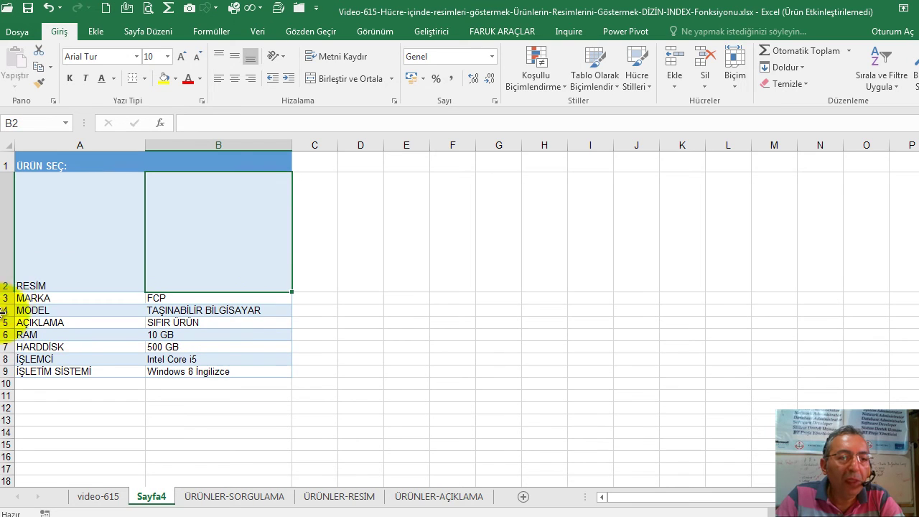
left_click_drag(5, 298, 7, 384)
mouse_move(99, 303)
left_mouse_down()
mouse_move(191, 380)
mouse_move(191, 413)
left_mouse_up()
left_click(69, 77)
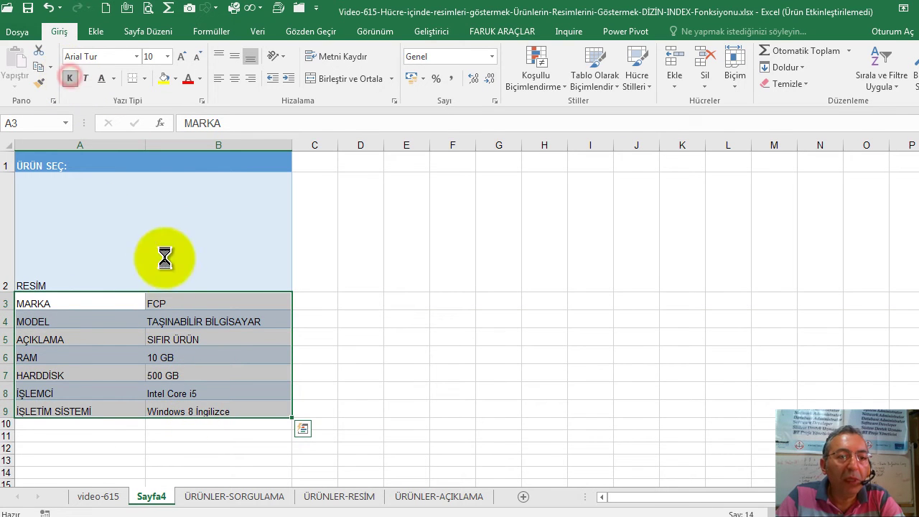
Clear the detail values in B3:B9 and bold the RESİM label in A2
left_click_drag(191, 306, 194, 412)
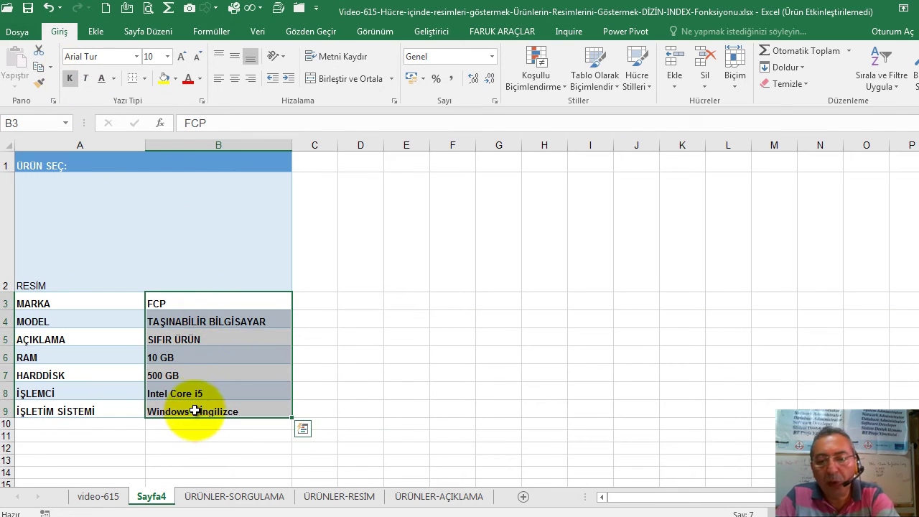
key("Delete")
left_click(170, 322)
left_click(185, 223)
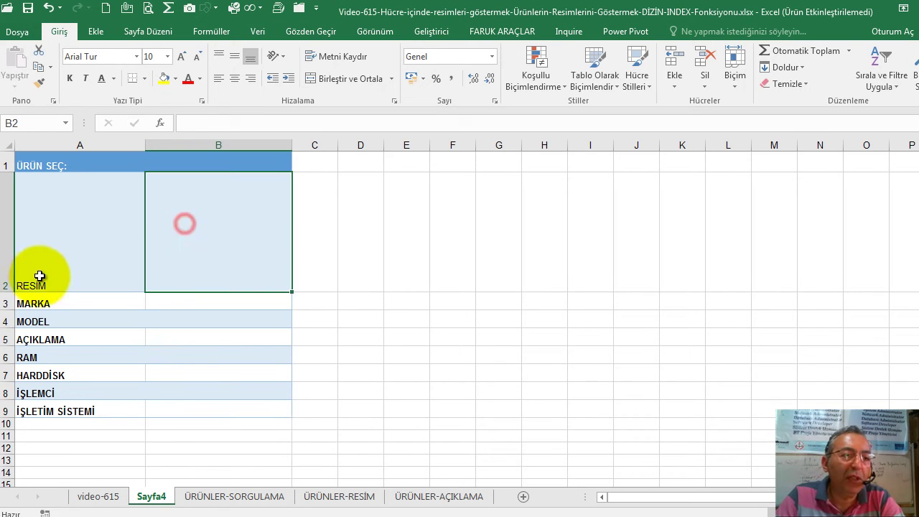
left_click(39, 275)
left_click(70, 78)
left_click(221, 163)
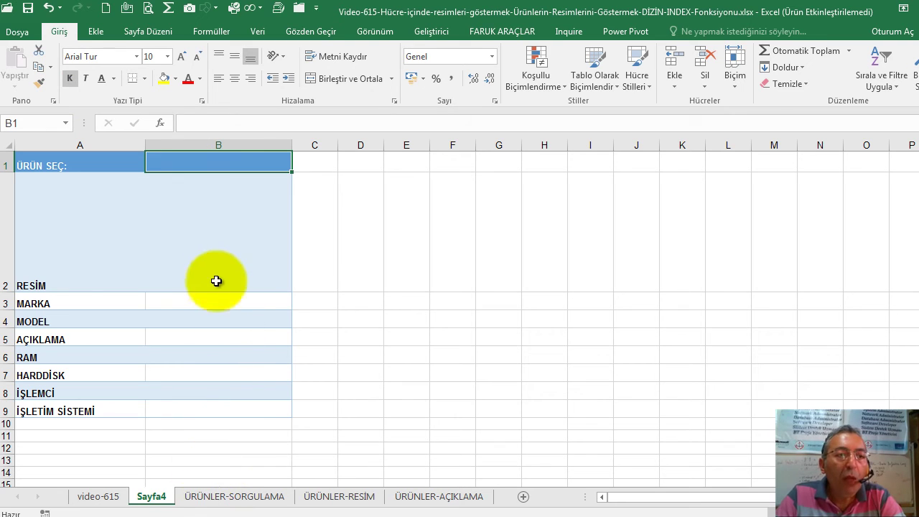
Rename the Sayfa4 sheet to görüntüleme
double_click(154, 498)
type("gör")
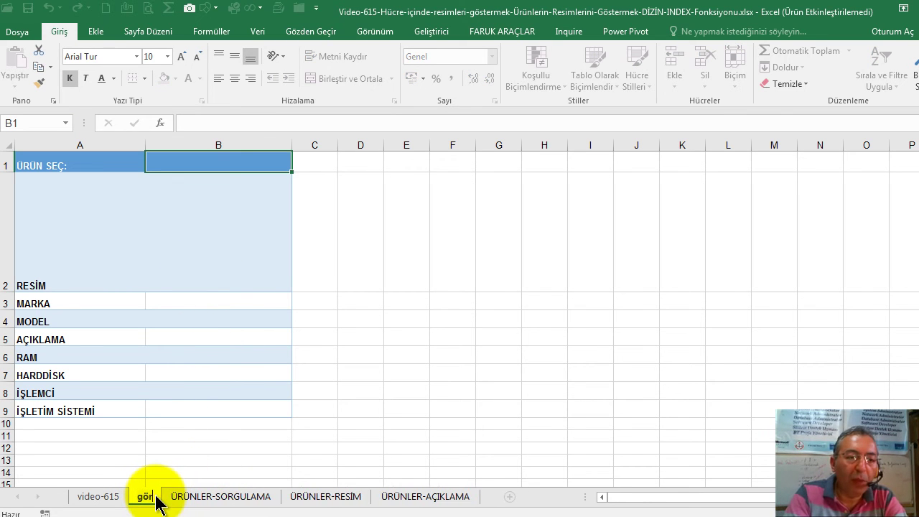
type("üntüleme")
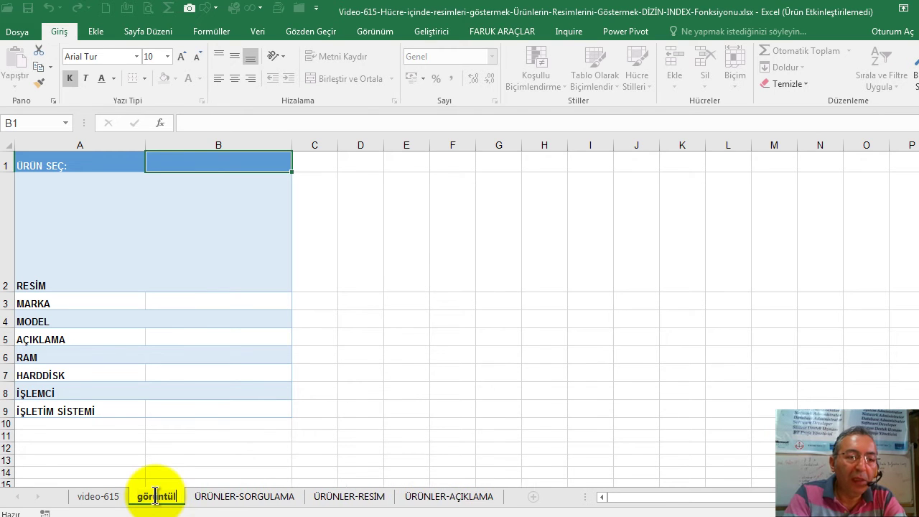
key("Return")
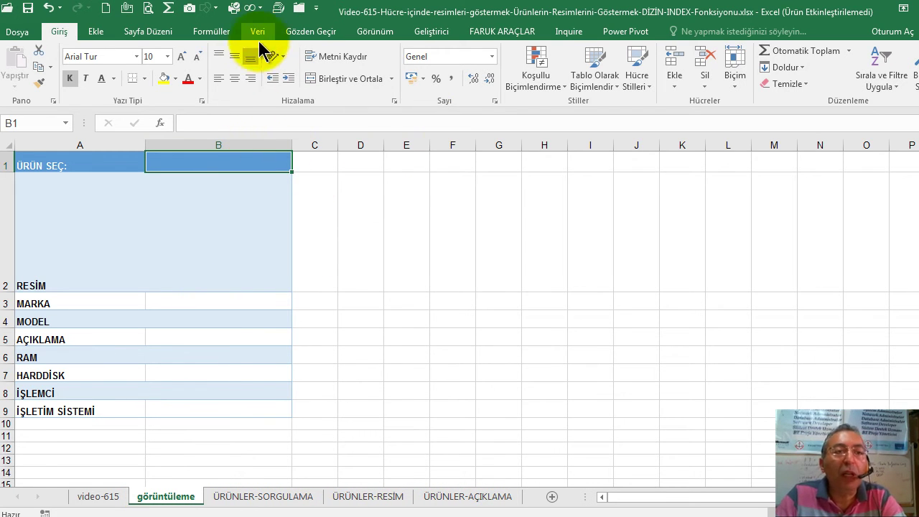
Add a new line after Define Name in the video-615 topics text box, then return to görüntüleme
left_click(100, 501)
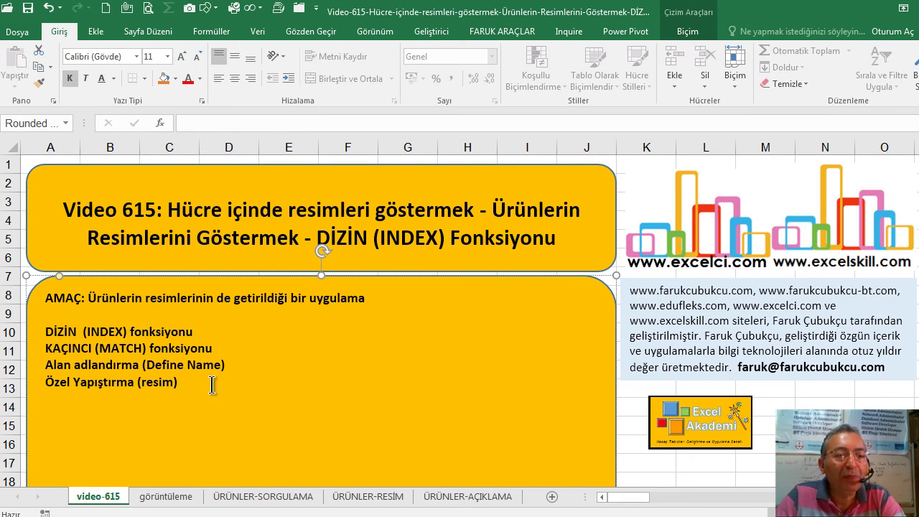
key("Return")
type("Liste (Veri Doğrulama / Data Validation)")
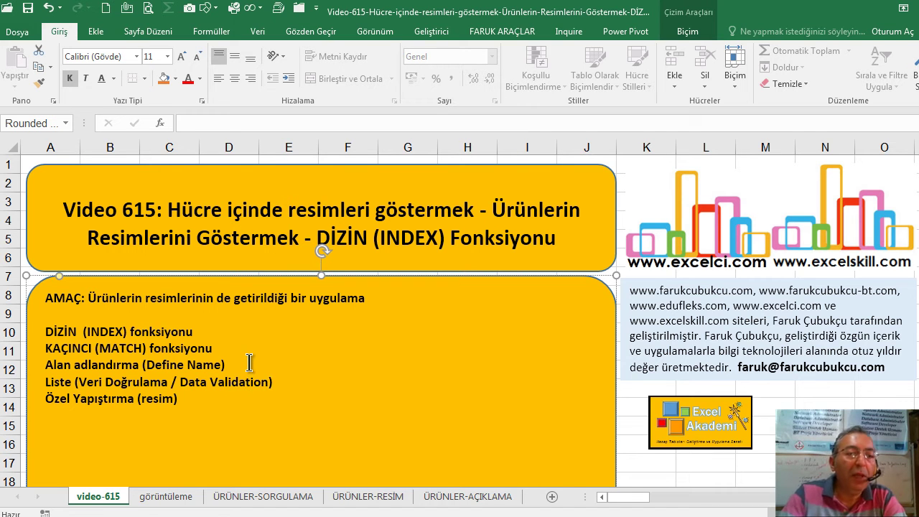
left_click_drag(207, 332, 11, 331)
left_click(194, 348)
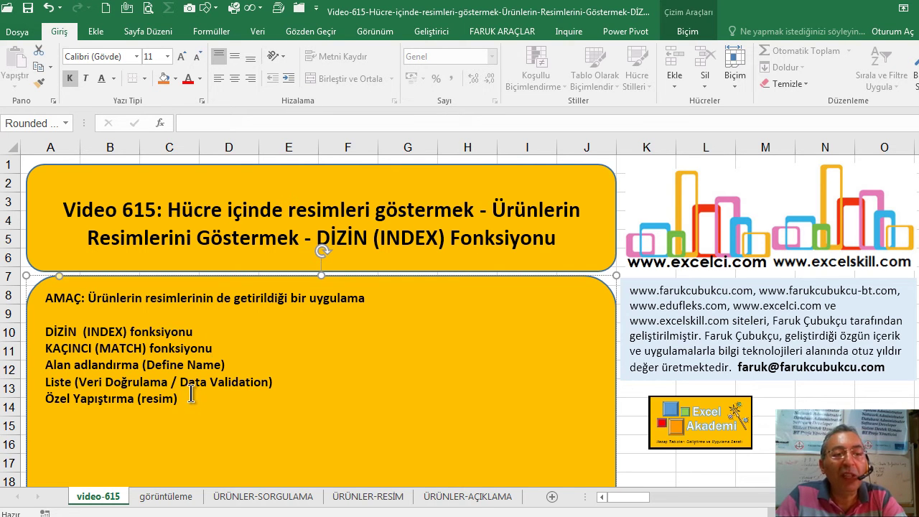
left_click_drag(181, 399, 46, 330)
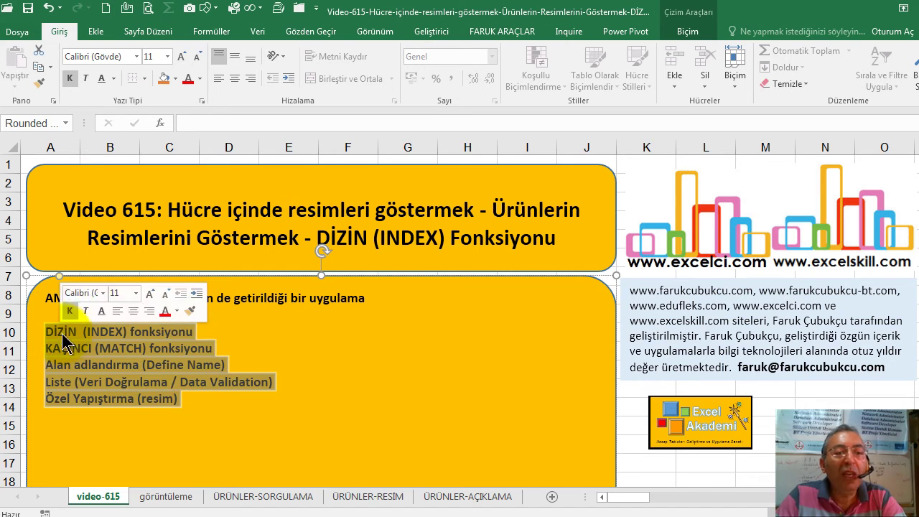
left_click(375, 294)
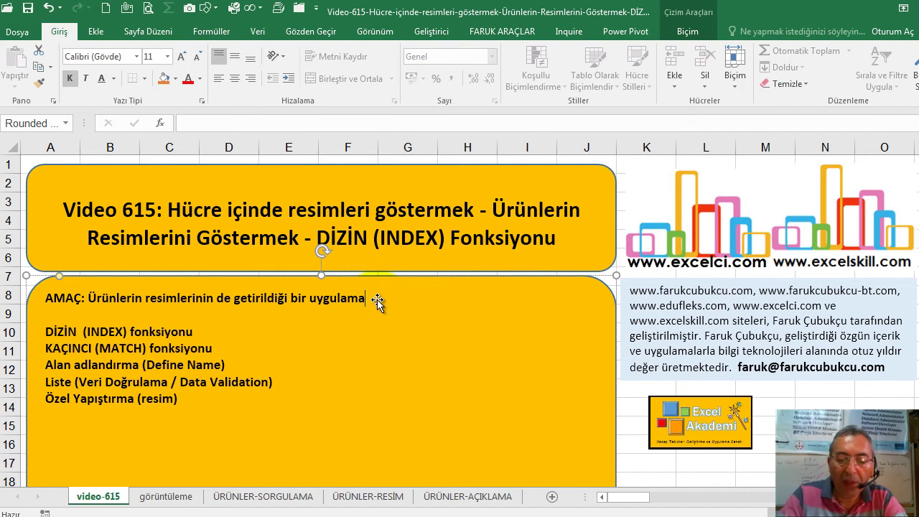
left_click(171, 501)
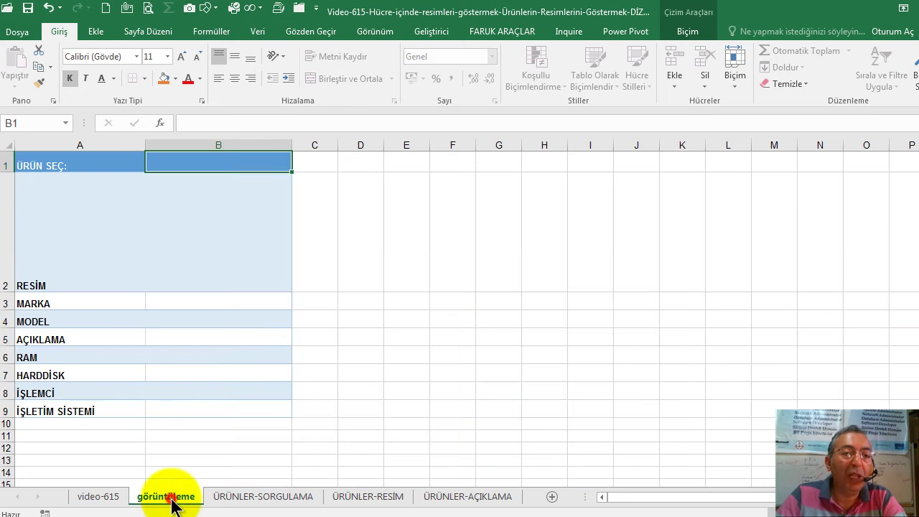
Give B1 a List data validation sourced from 'ÜRÜNLER-RESİM'!$A$2:$A$11
left_click(247, 163)
left_click(257, 32)
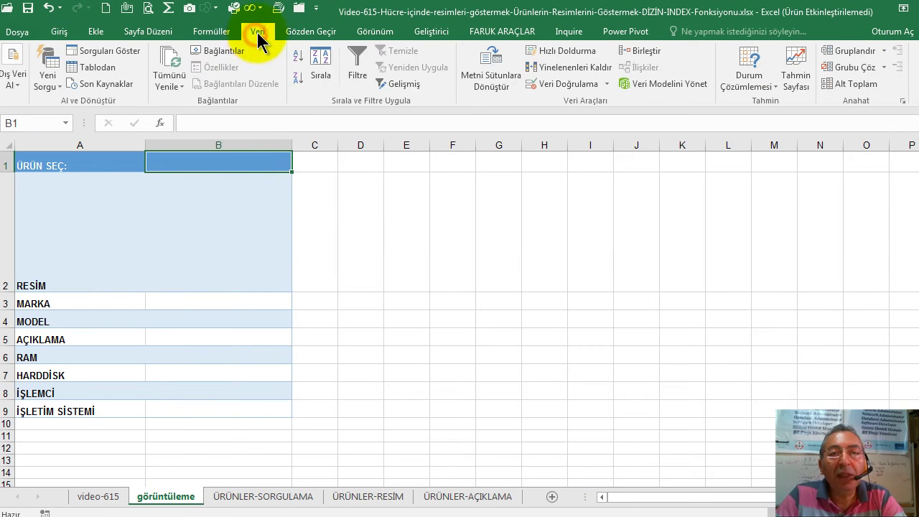
left_click(606, 84)
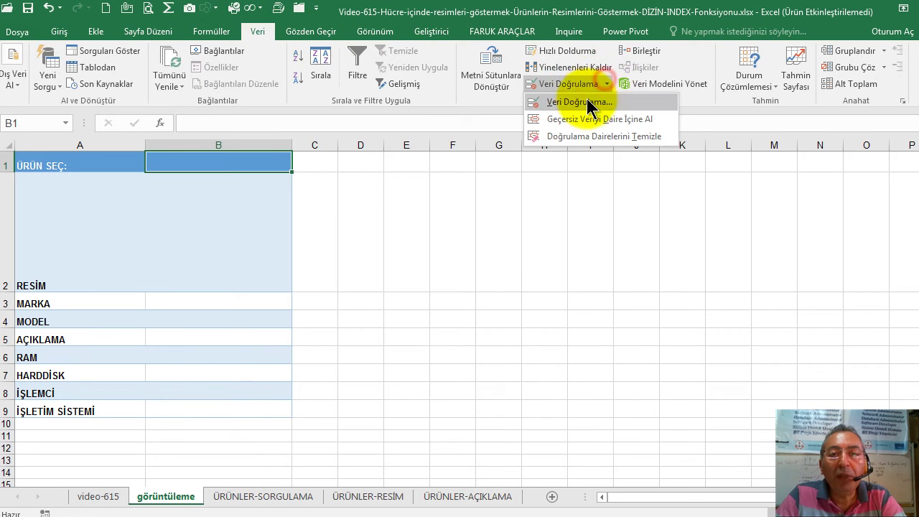
left_click(587, 101)
left_click(445, 226)
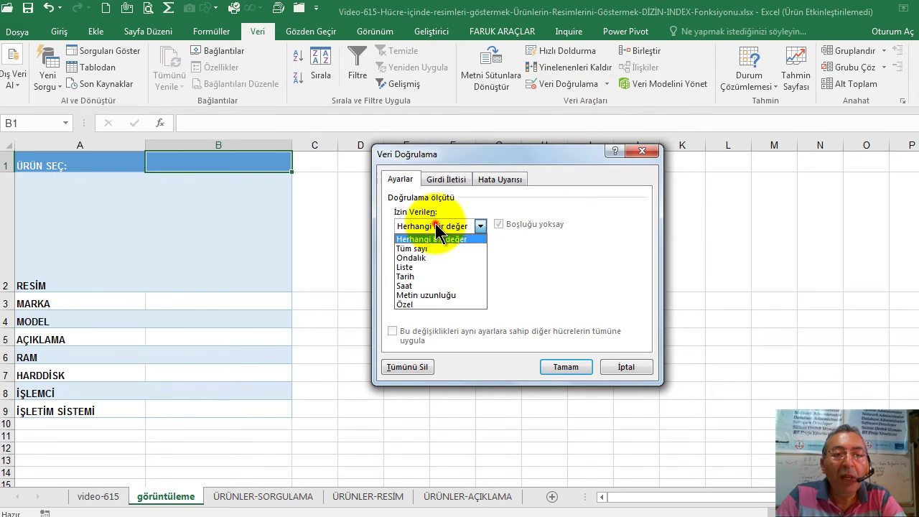
left_click(416, 267)
left_click(411, 285)
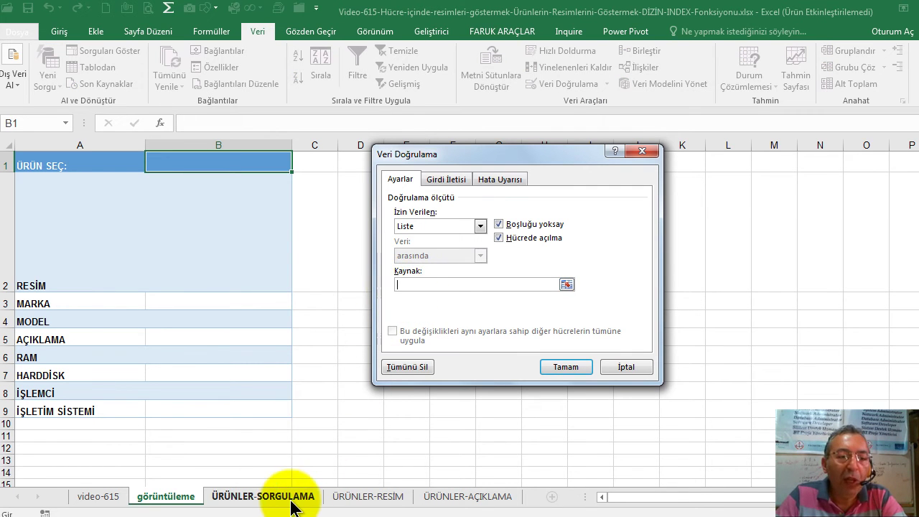
left_click(368, 496)
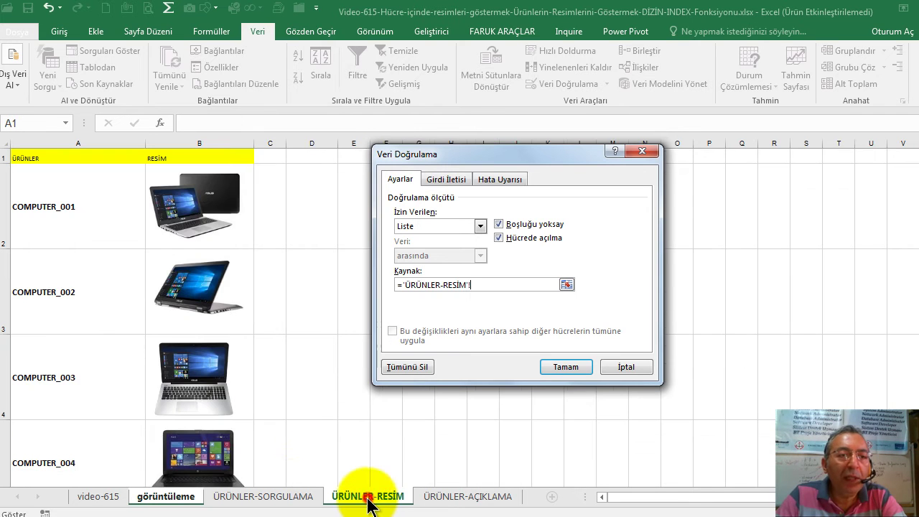
left_click(59, 184)
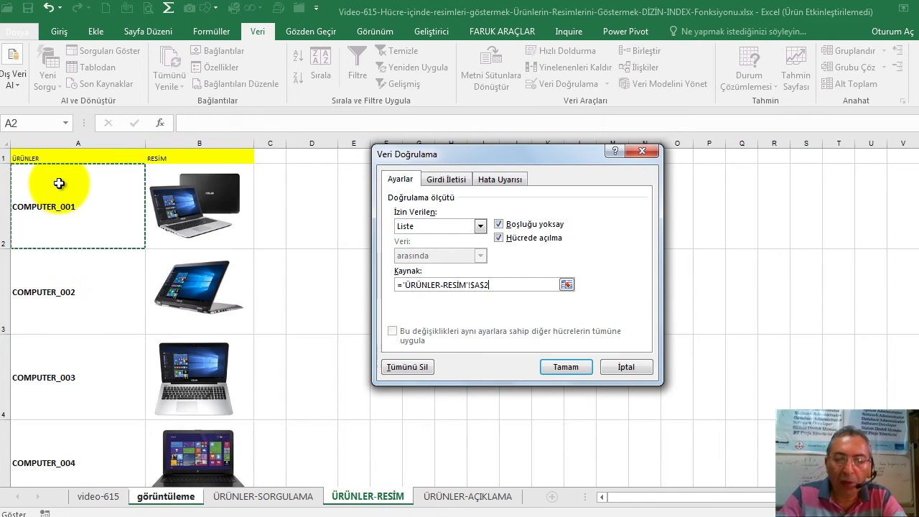
key("ctrl+shift+Down")
key("Return")
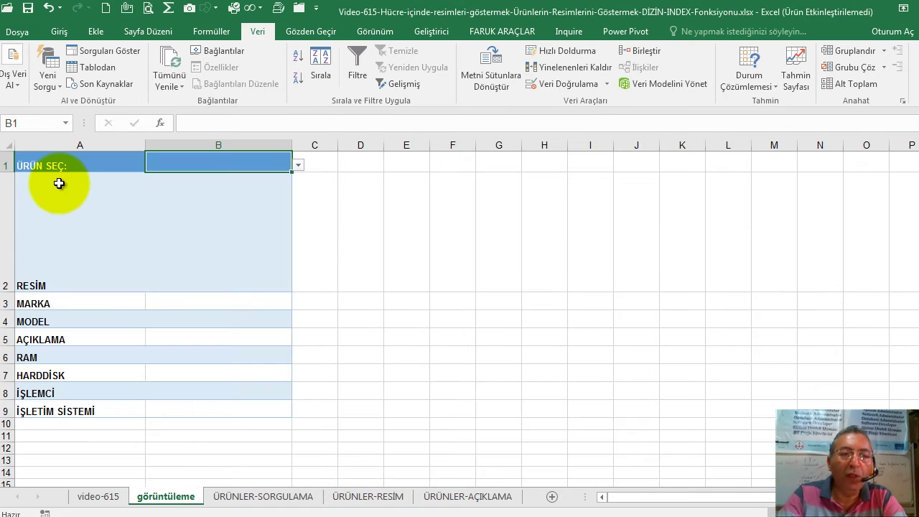
Test B1's dropdown with COMPUTER_002 and COMPUTER_005, settling on COMPUTER_008
left_click(299, 167)
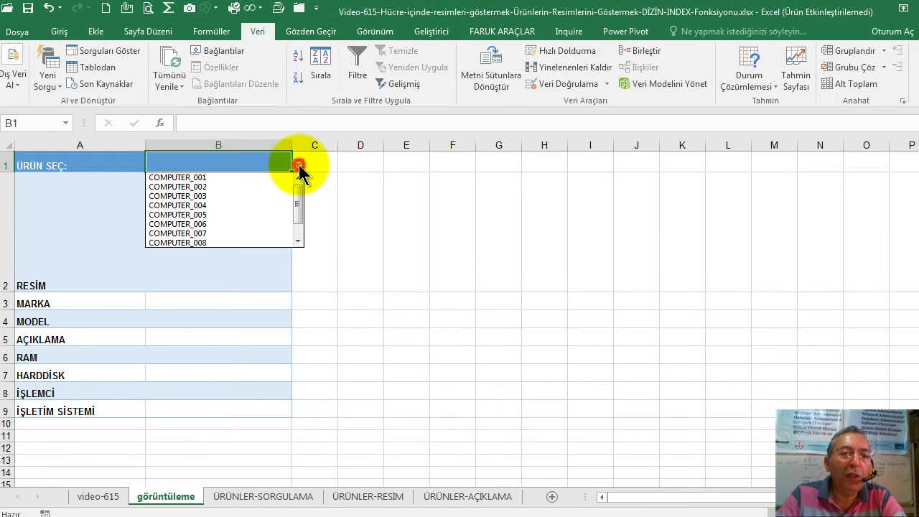
left_click(237, 187)
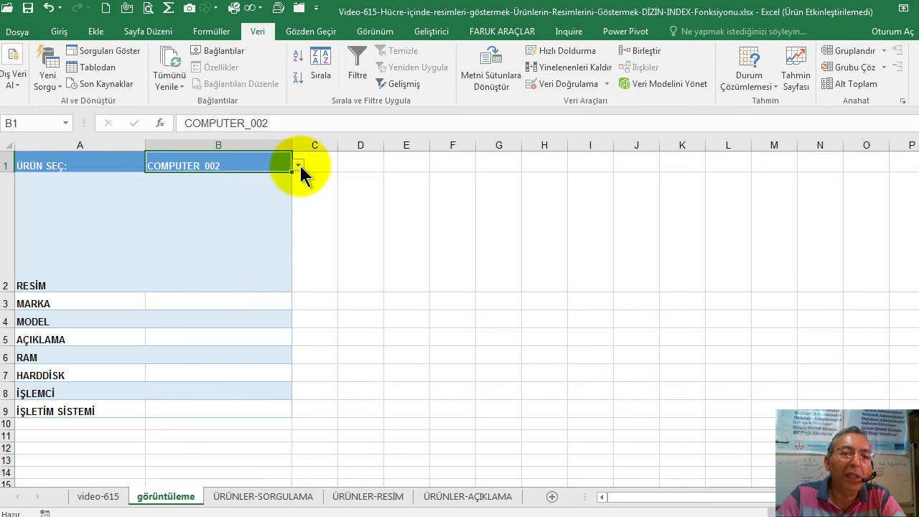
left_click(298, 166)
left_click(261, 206)
left_click(299, 167)
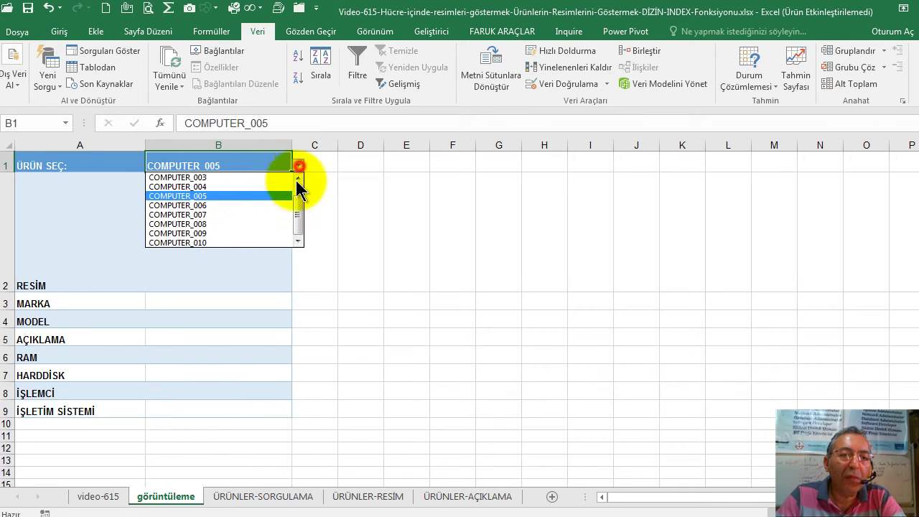
left_click(252, 223)
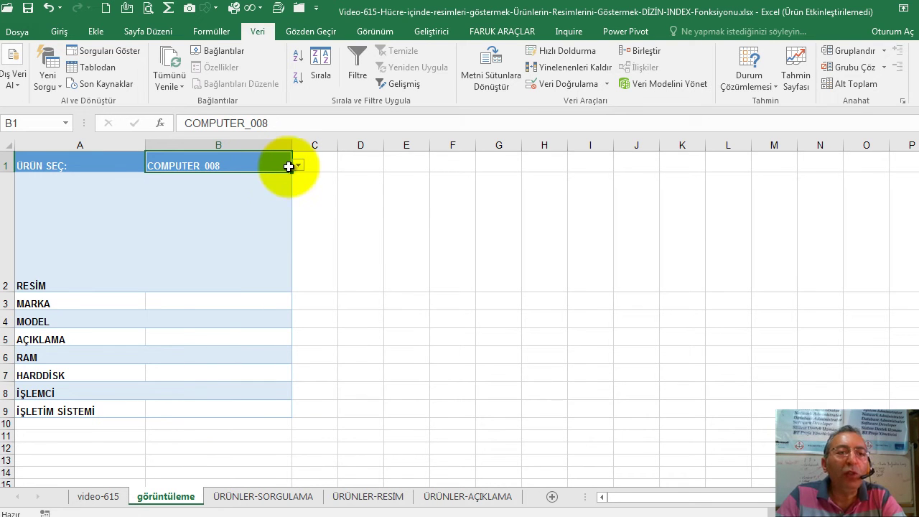
left_click(211, 221)
Enlarge column B and row 2, and give B2 a thick outside border
left_click_drag(291, 145, 294, 146)
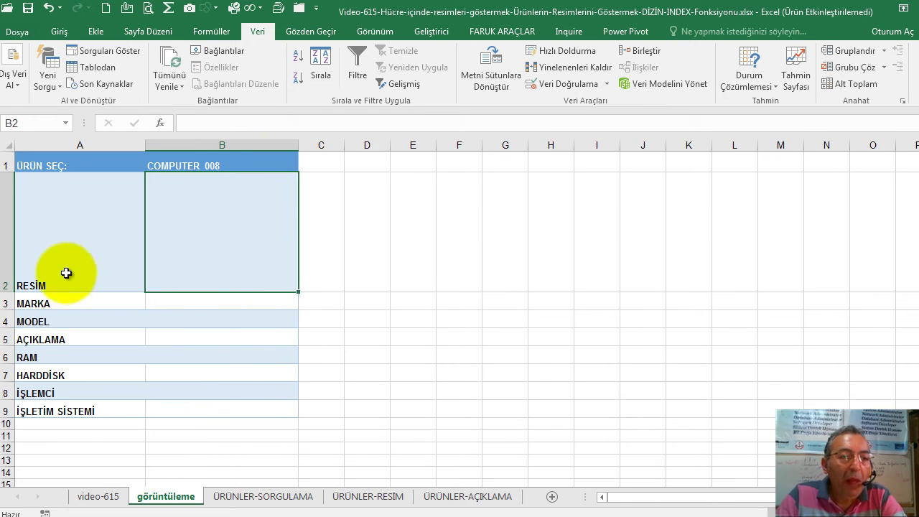
left_click_drag(6, 293, 7, 302)
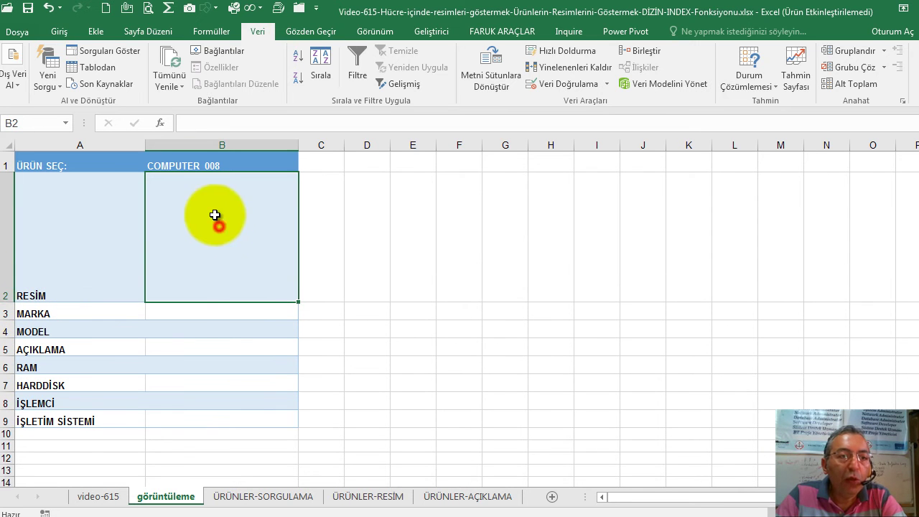
left_click(60, 32)
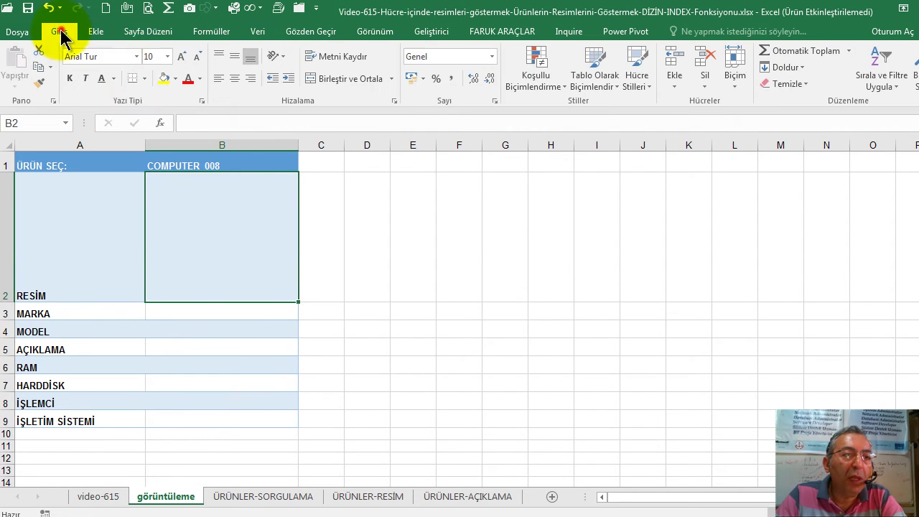
left_click(144, 78)
left_click(153, 231)
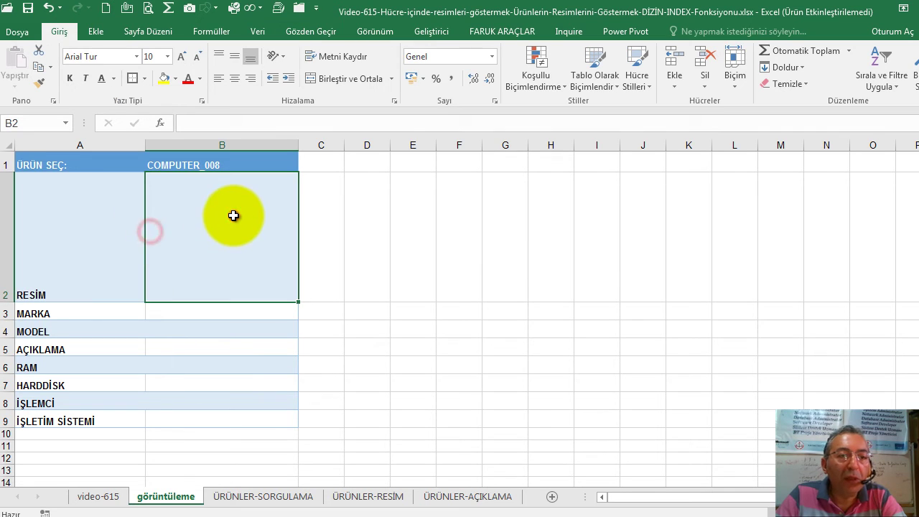
left_click(256, 322)
left_click(238, 250)
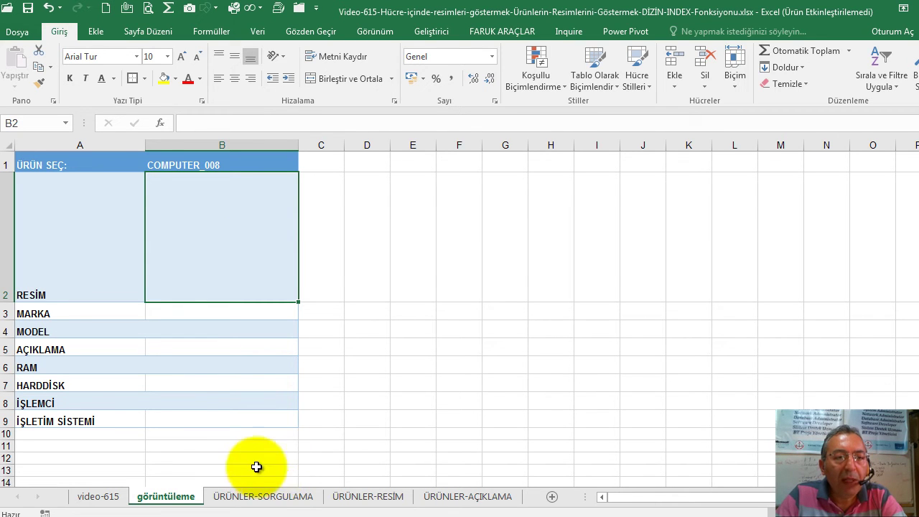
Copy the COMPUTER_001 picture from ÜRÜNLER-RESİM and paste it as a picture into B2
left_click(362, 497)
scroll(216, 259, "up", 3)
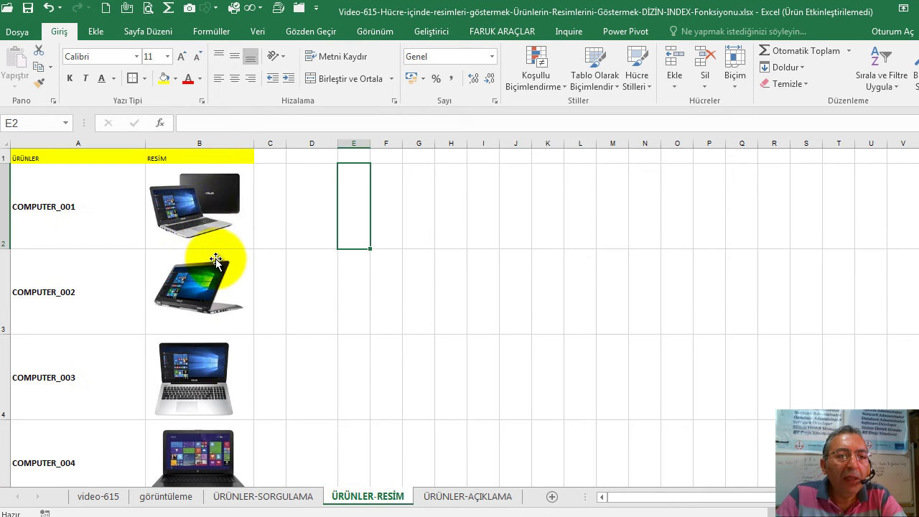
left_click(204, 203)
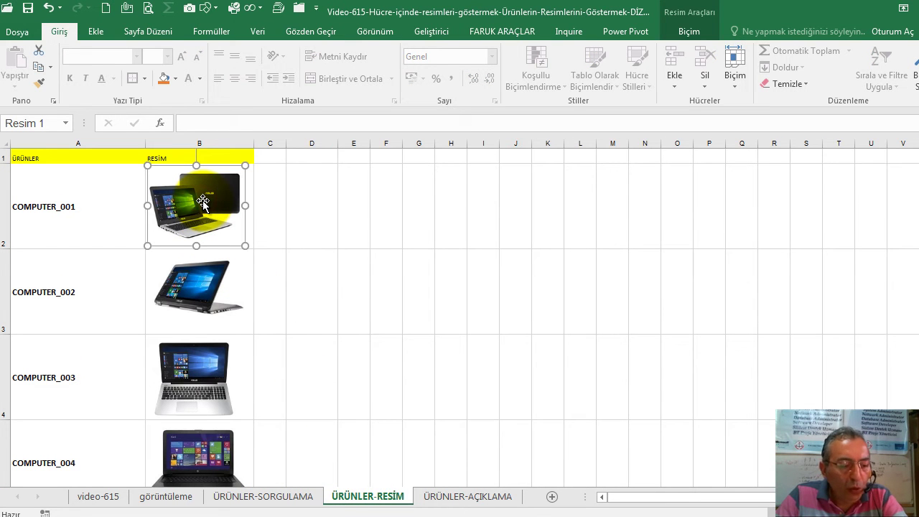
left_click(156, 496)
left_click(198, 242)
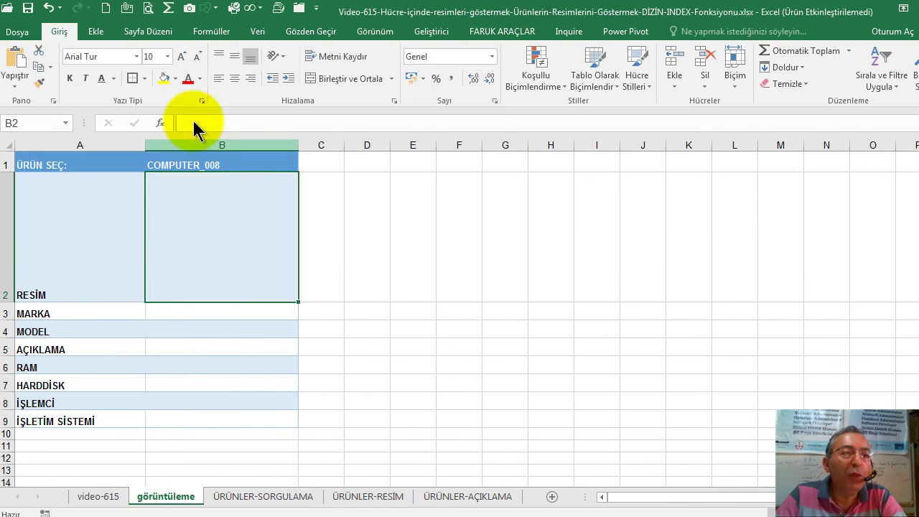
left_click(14, 86)
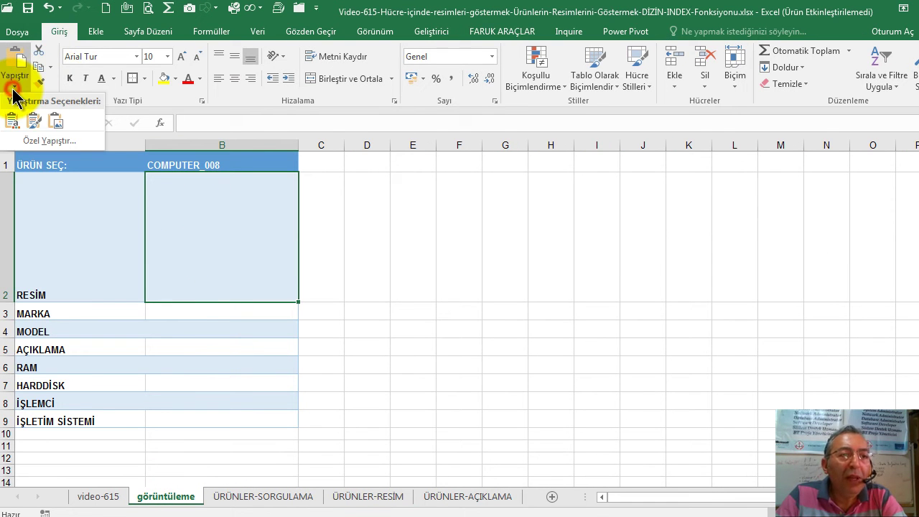
left_click(57, 131)
left_click_drag(187, 202, 195, 210)
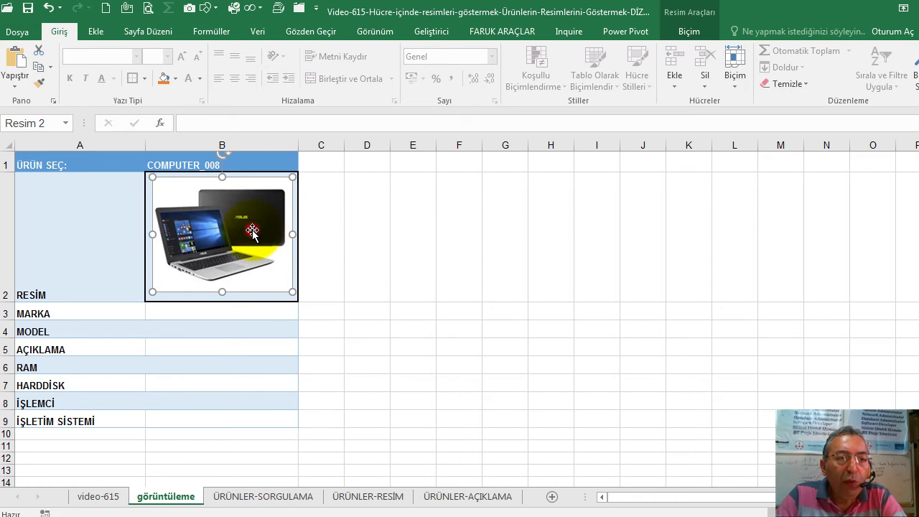
left_click(191, 122)
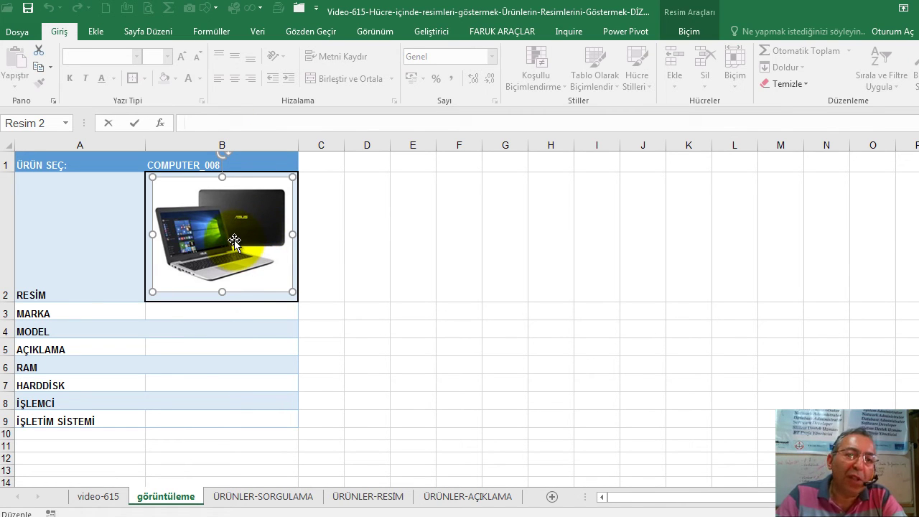
left_click(321, 218)
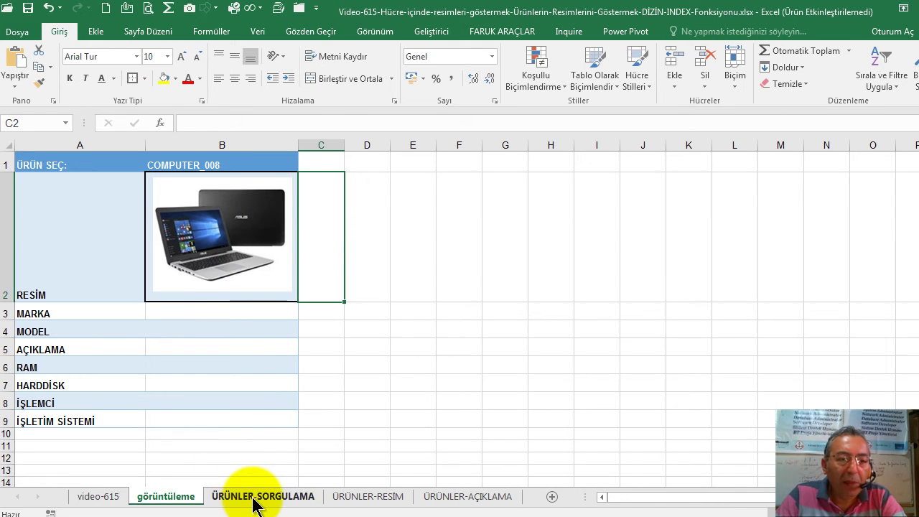
On ÜRÜNLER-SORGULAMA, inspect the example picture's =resim2 formula, then select D2
left_click(252, 500)
left_click(184, 232)
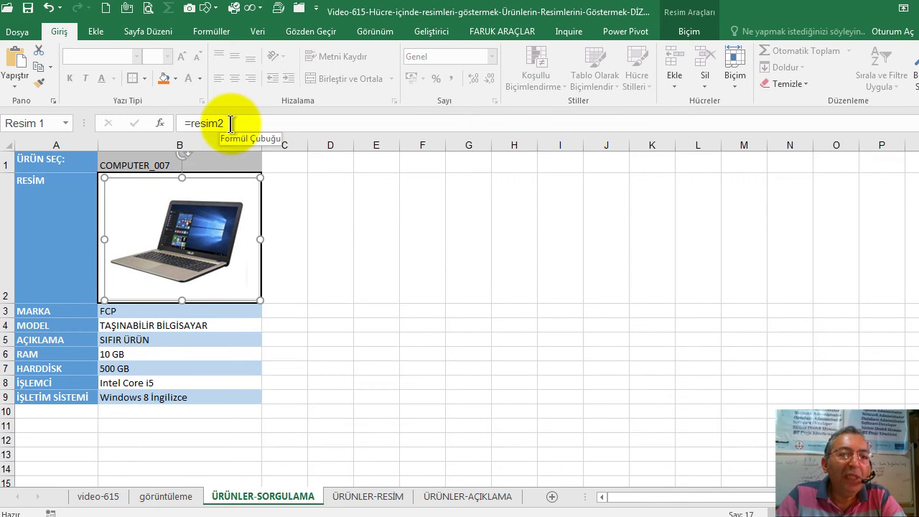
left_click(291, 211)
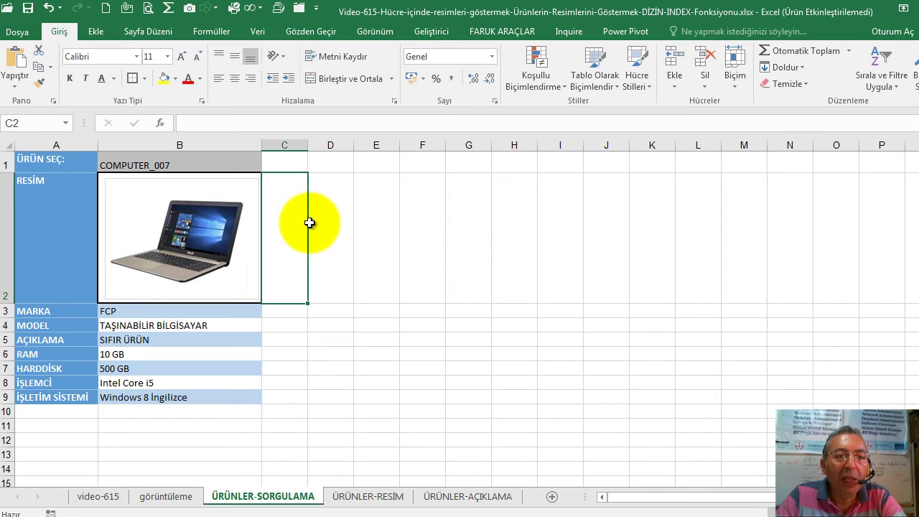
left_click(323, 217)
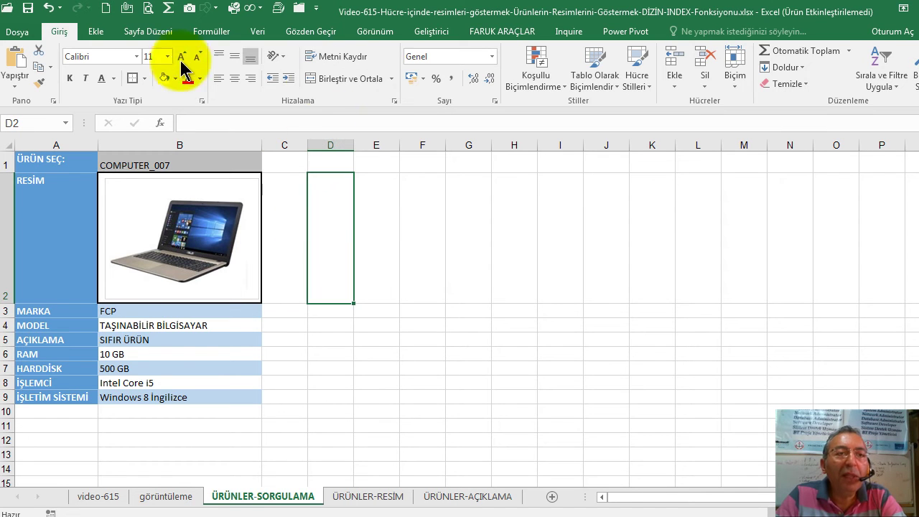
Review the resim2 definition in the Name Manager, then return to the görüntüleme sheet
left_click(201, 33)
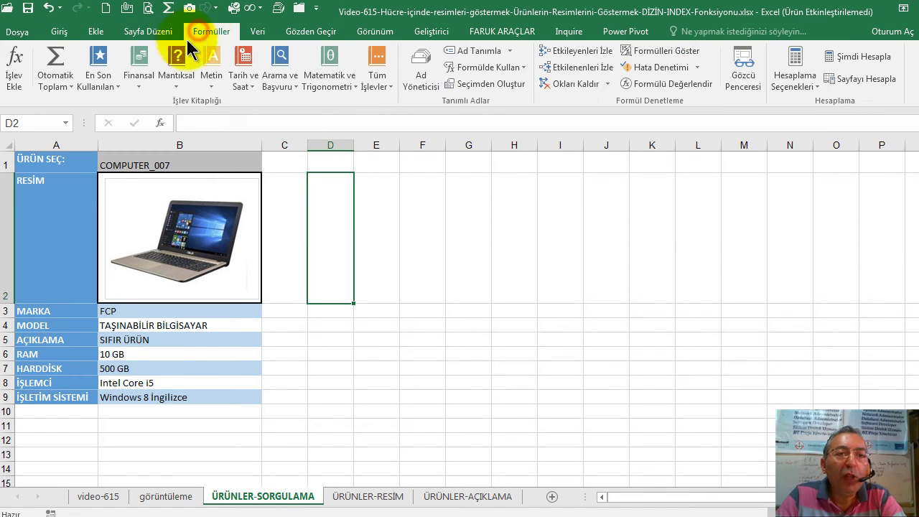
left_click(424, 69)
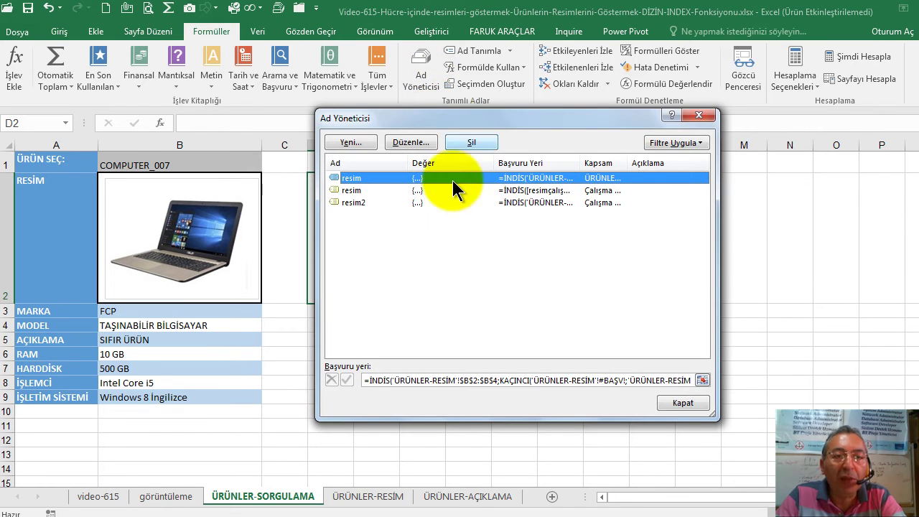
left_click(352, 203)
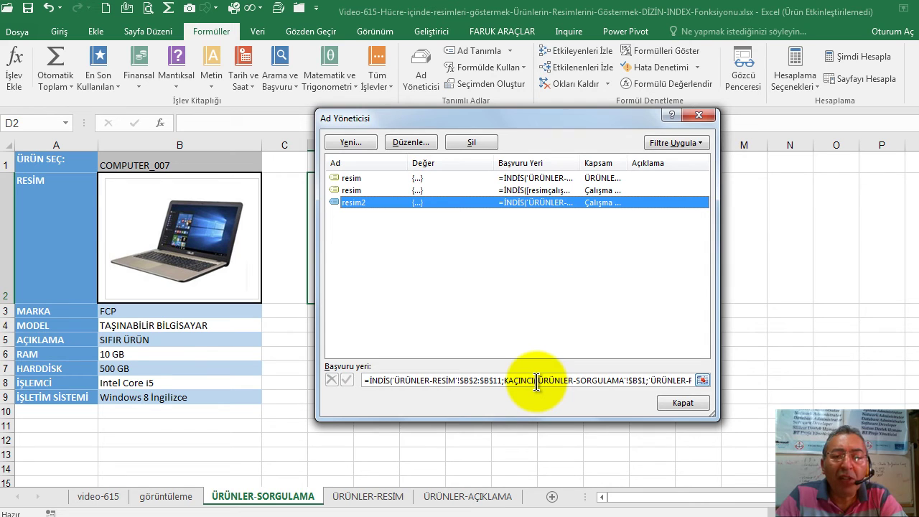
left_click(537, 381)
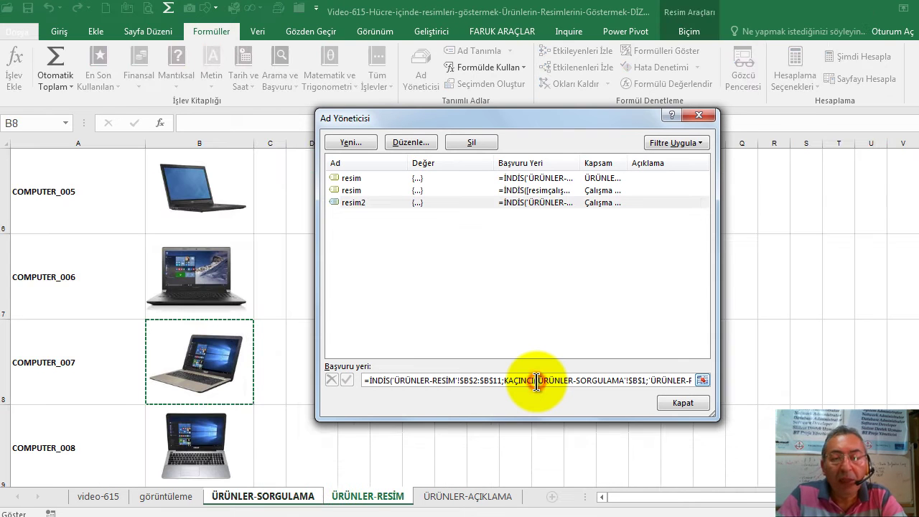
key("Escape")
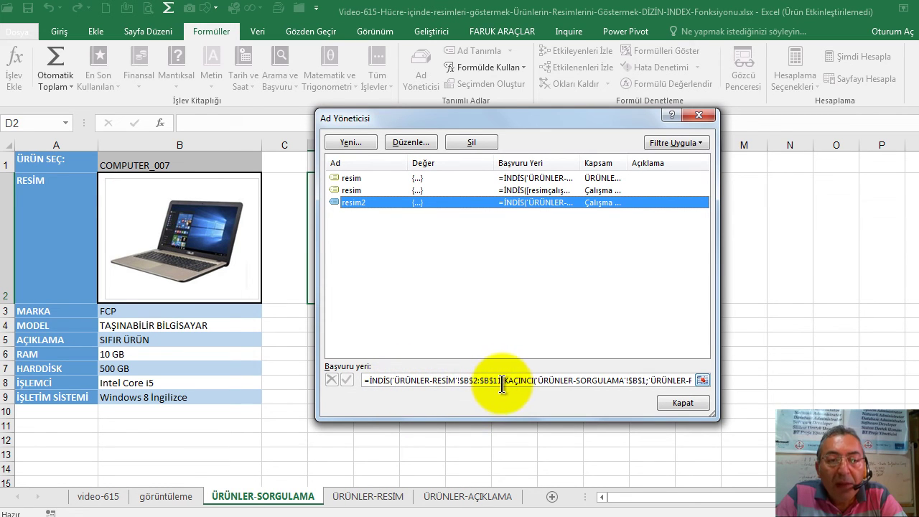
left_click(681, 404)
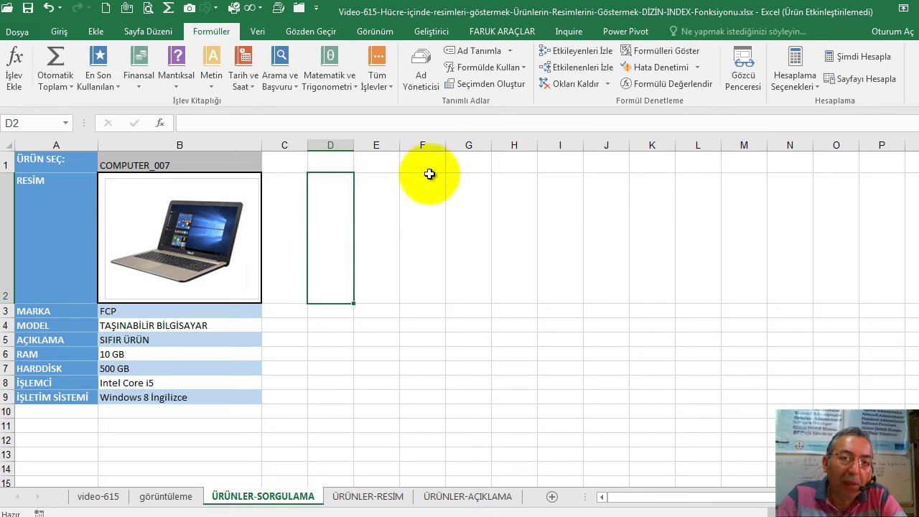
left_click(423, 70)
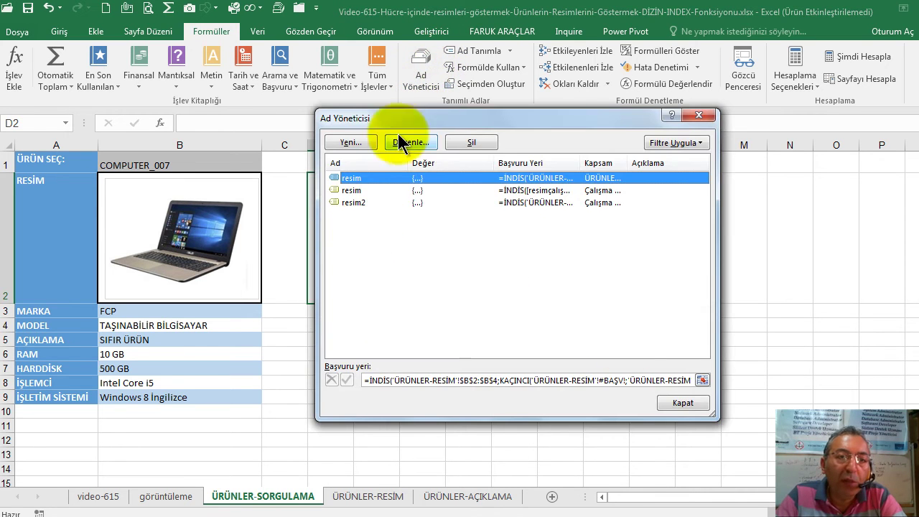
left_click(681, 404)
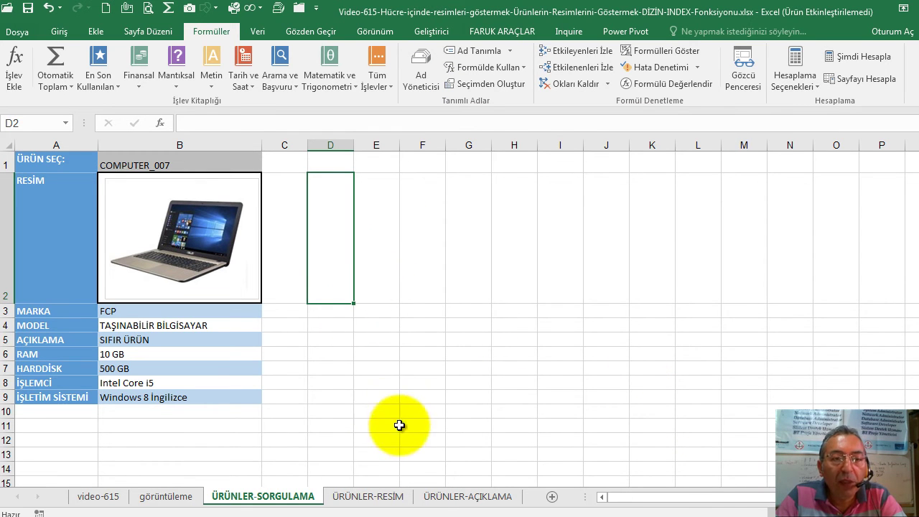
key("ctrl+Page_Up")
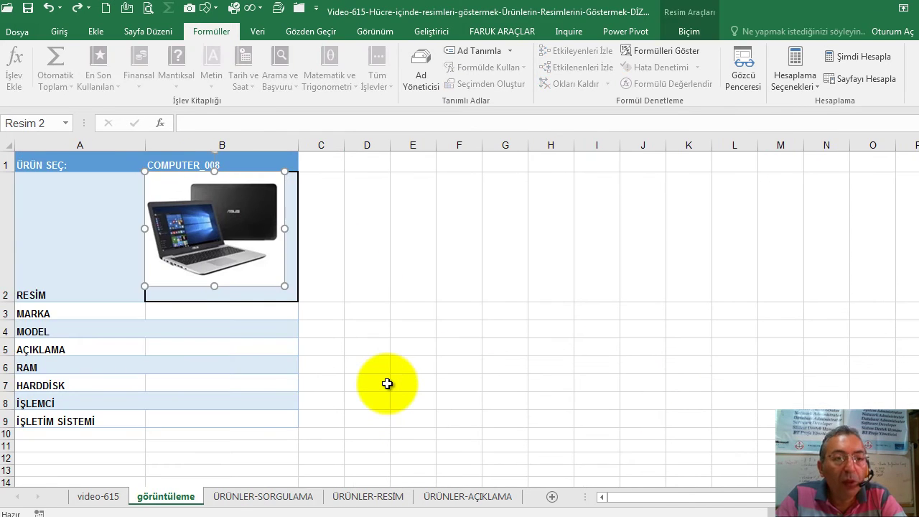
Nudge the laptop picture inside B2's frame and recheck resim2's formula in the Name Manager
left_click_drag(265, 229, 269, 237)
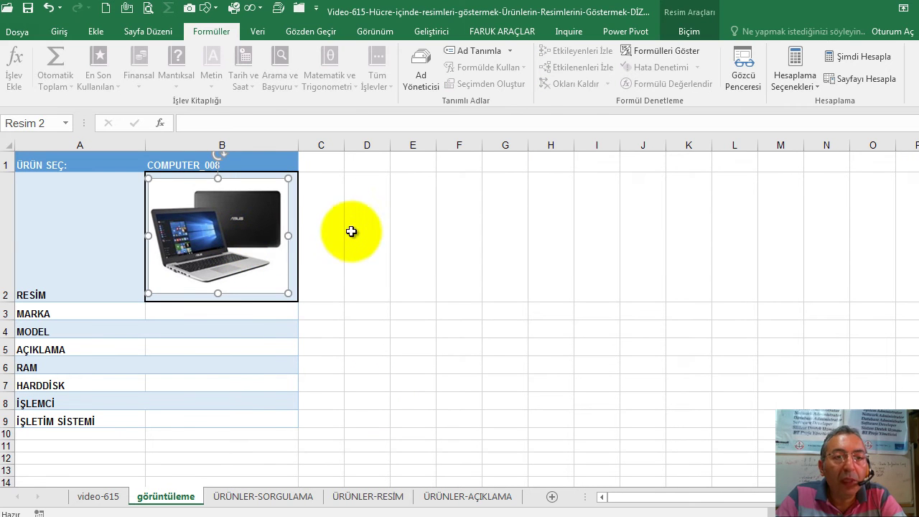
left_click(351, 232)
left_click(429, 69)
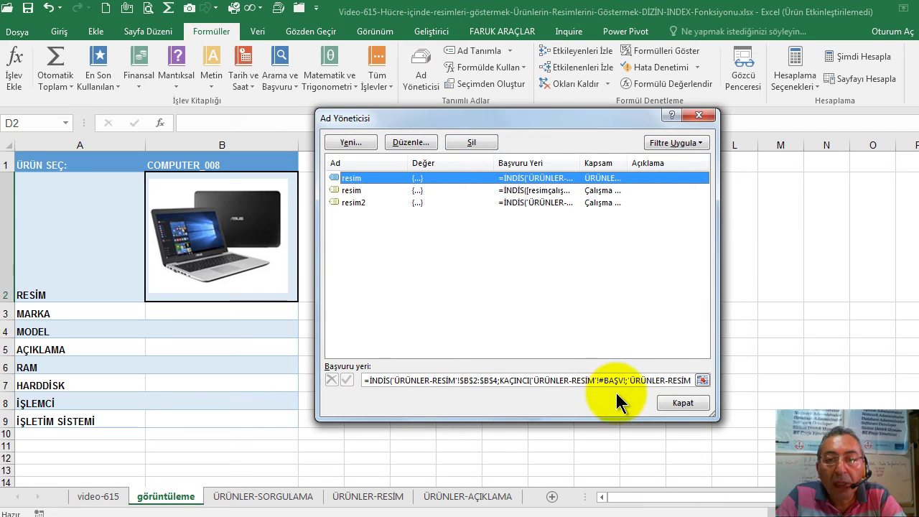
left_click(346, 201)
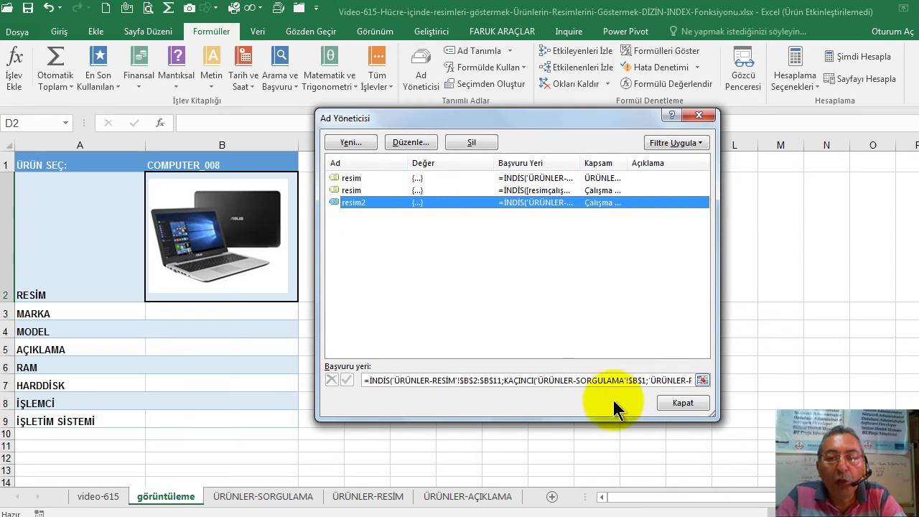
left_click(681, 403)
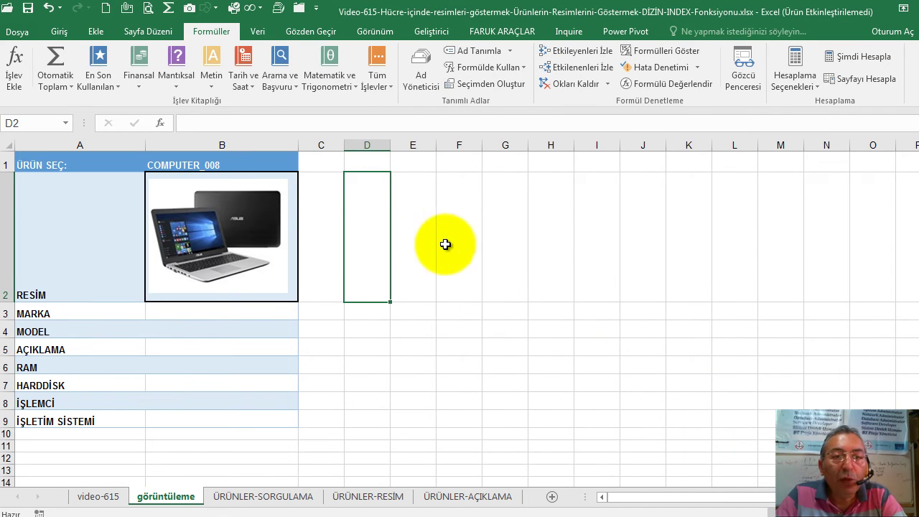
Enter ali and veli in I3:I4, ayşe and fatma in J3:J4, then select the block
left_click(596, 310)
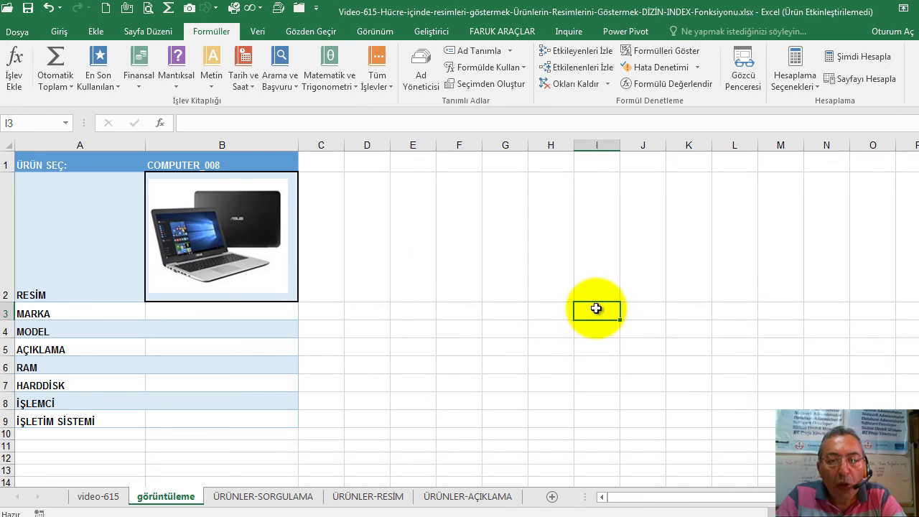
type("werew")
left_click(633, 314)
type("werwe")
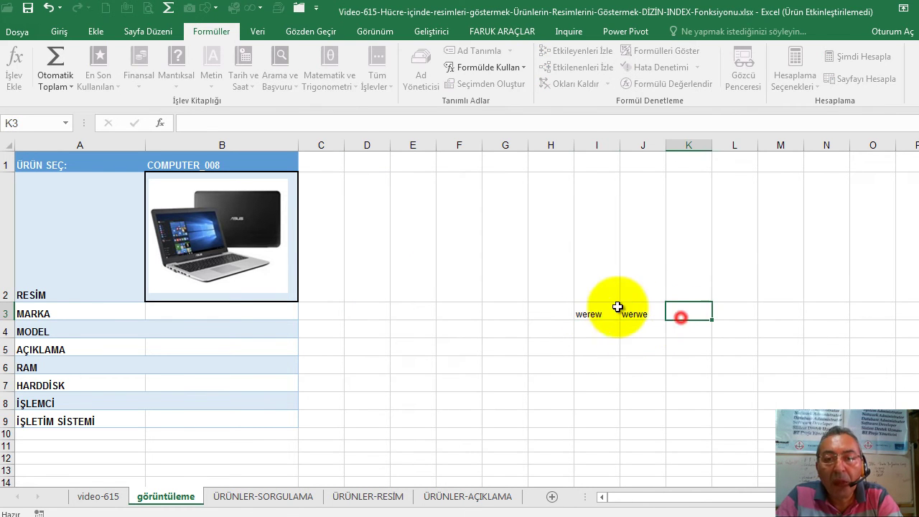
left_click(591, 314)
type("ali")
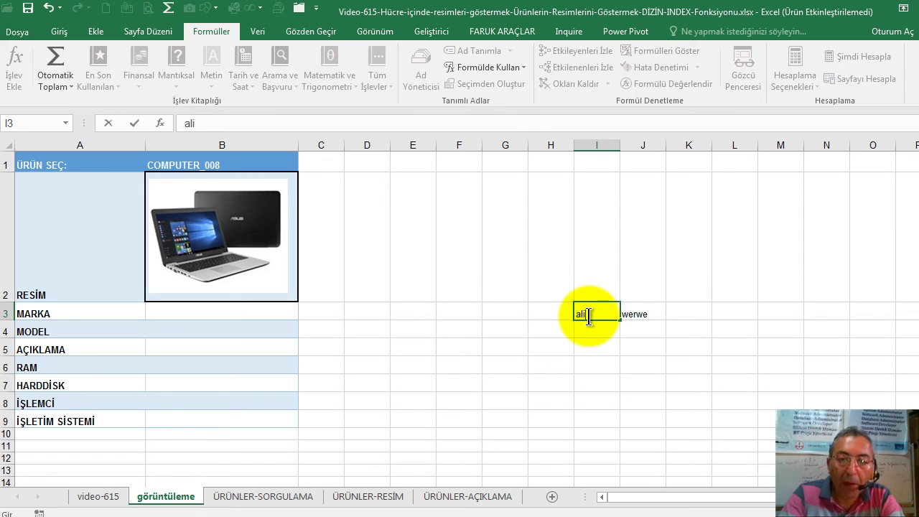
key("Return")
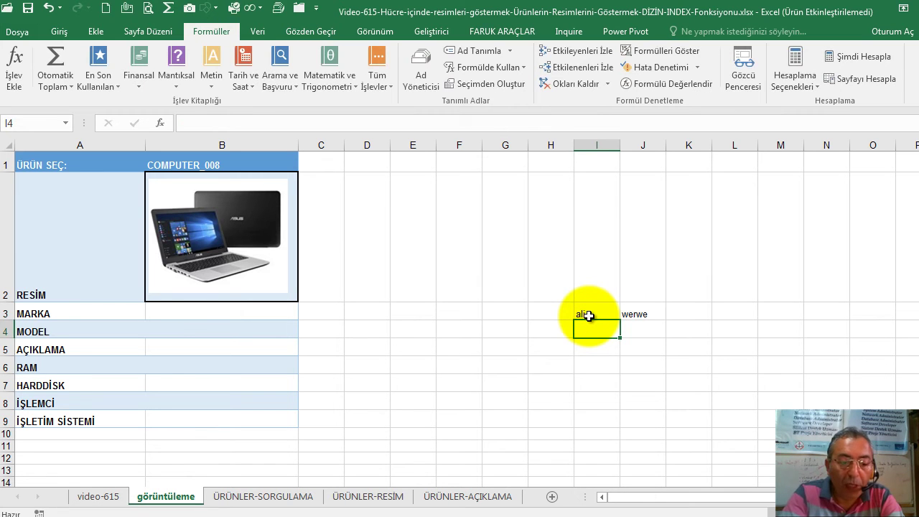
type("veli")
left_click(643, 315)
type("ayşe")
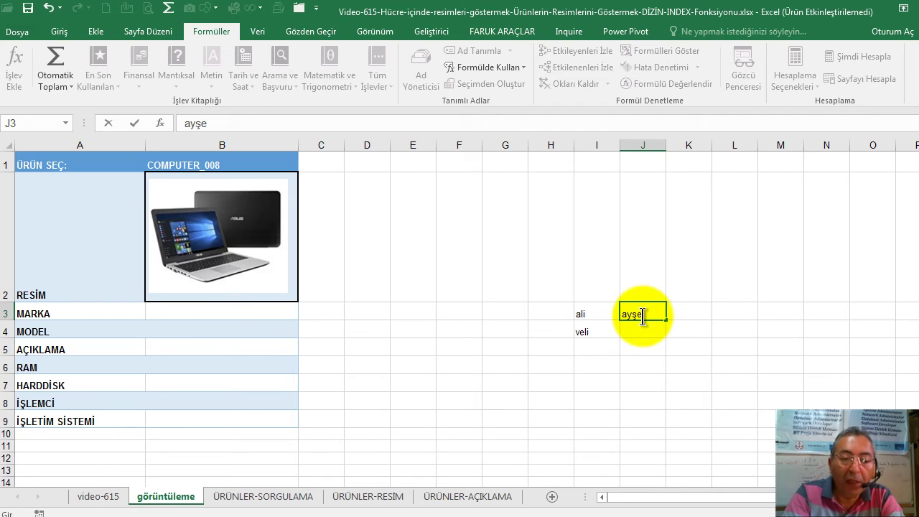
key("Return")
type("fatma")
key("Return")
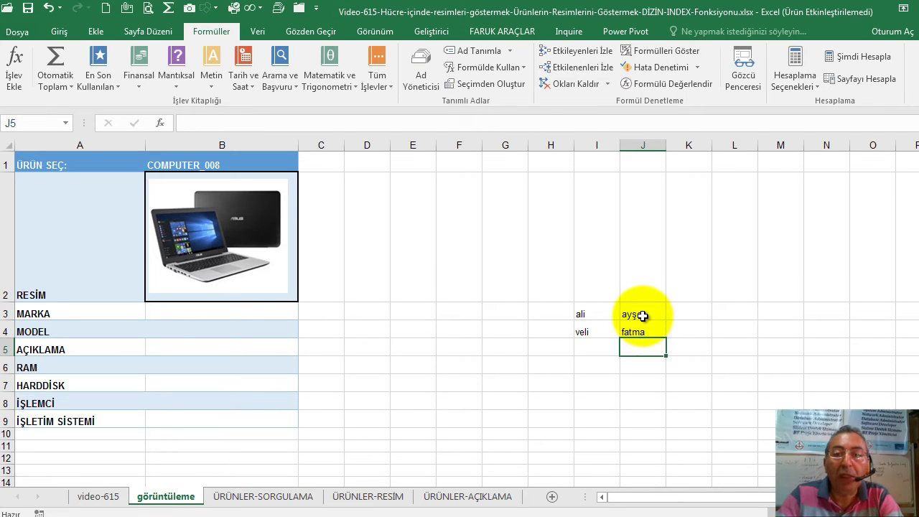
left_click_drag(591, 316, 641, 330)
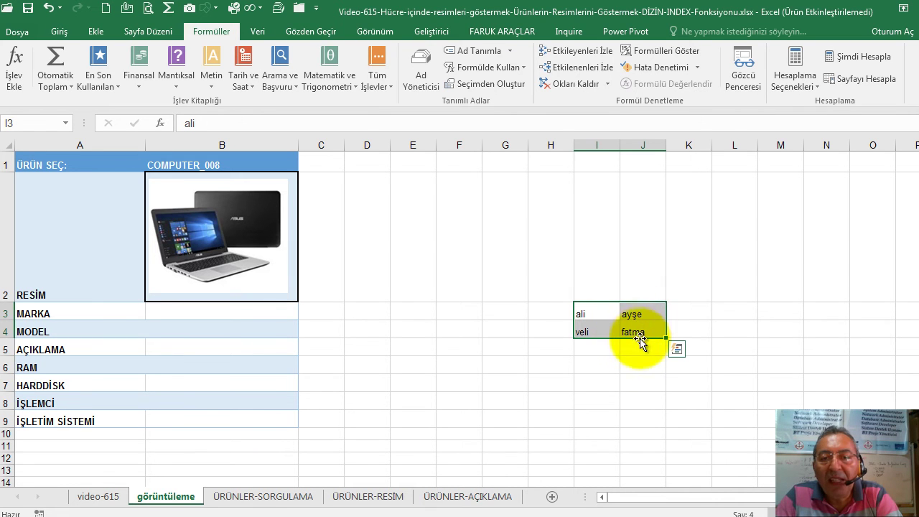
left_click(741, 331)
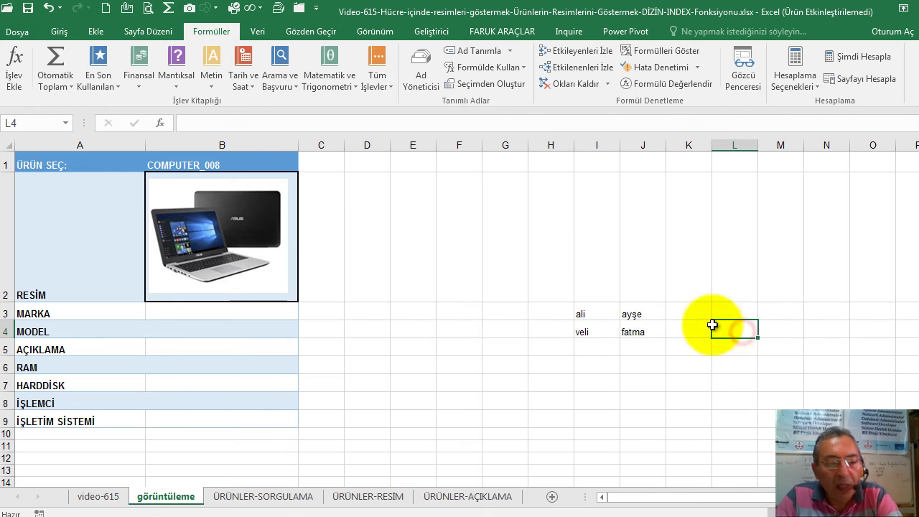
Insert the İNDİS function into L4 from all categories, using its array form
left_click(160, 124)
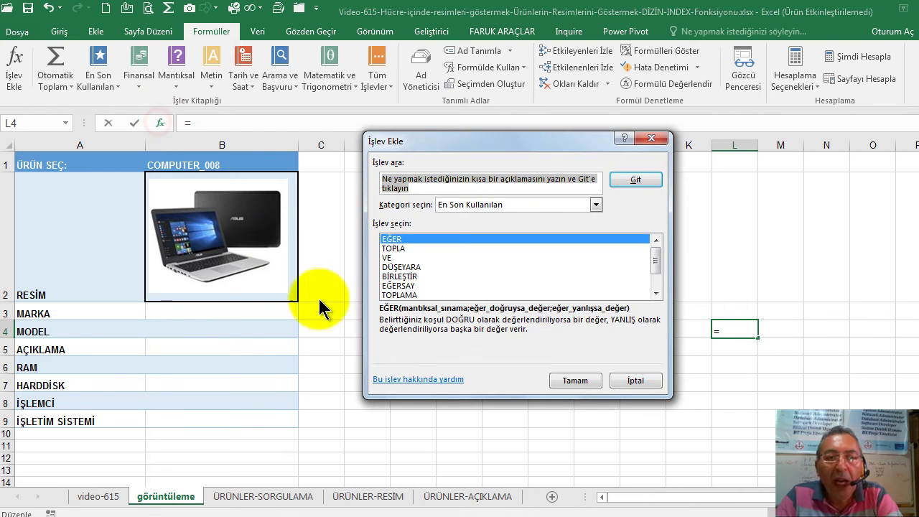
left_click(435, 205)
left_click(446, 227)
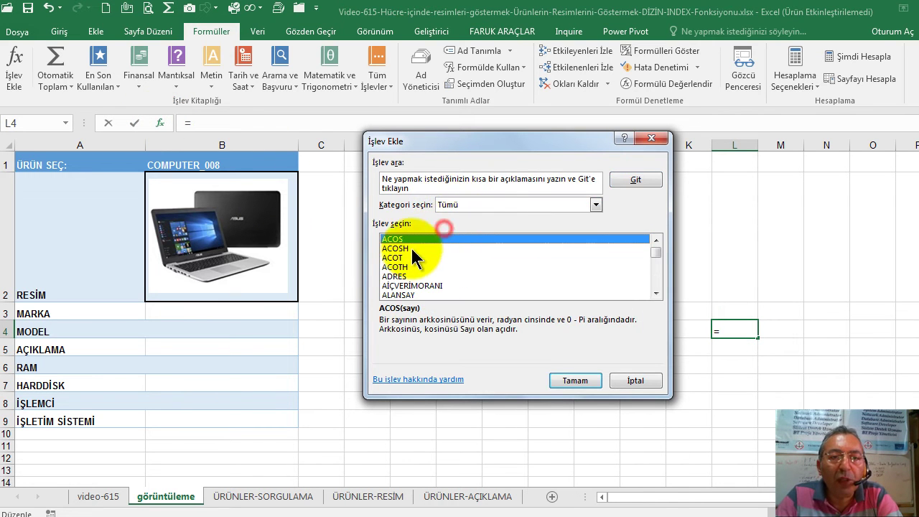
left_click(393, 258)
type("i")
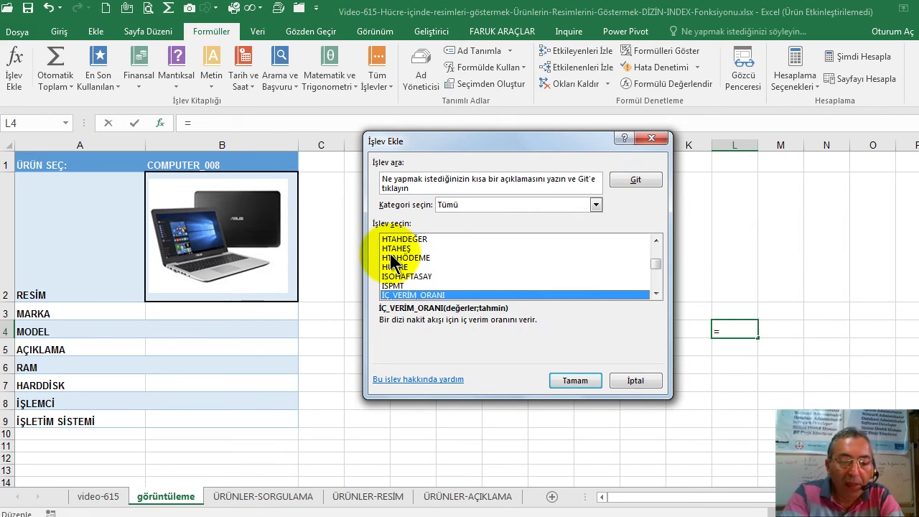
type("n")
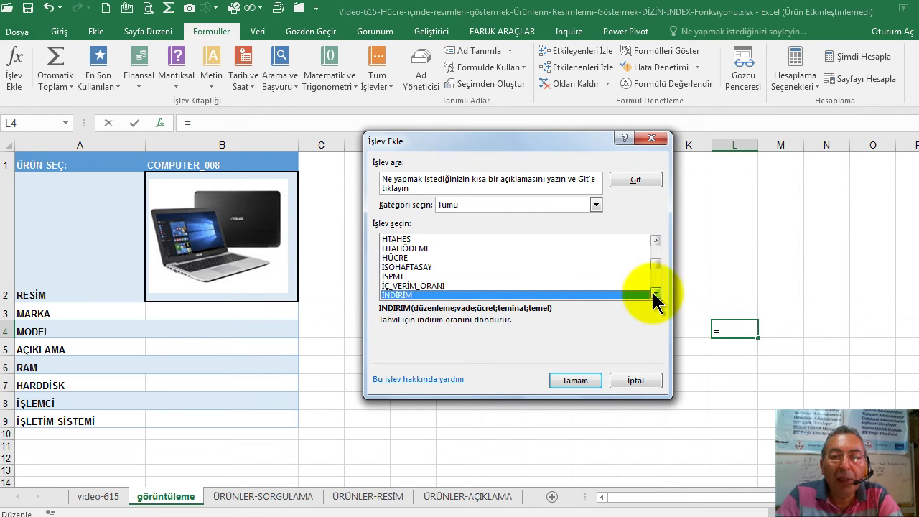
left_click(655, 293)
left_click(391, 285)
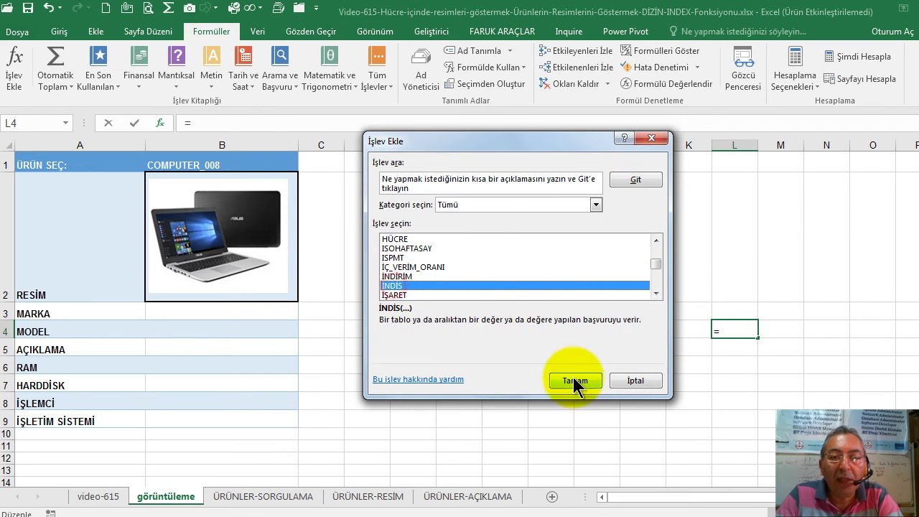
left_click(575, 381)
left_click_drag(527, 220, 467, 187)
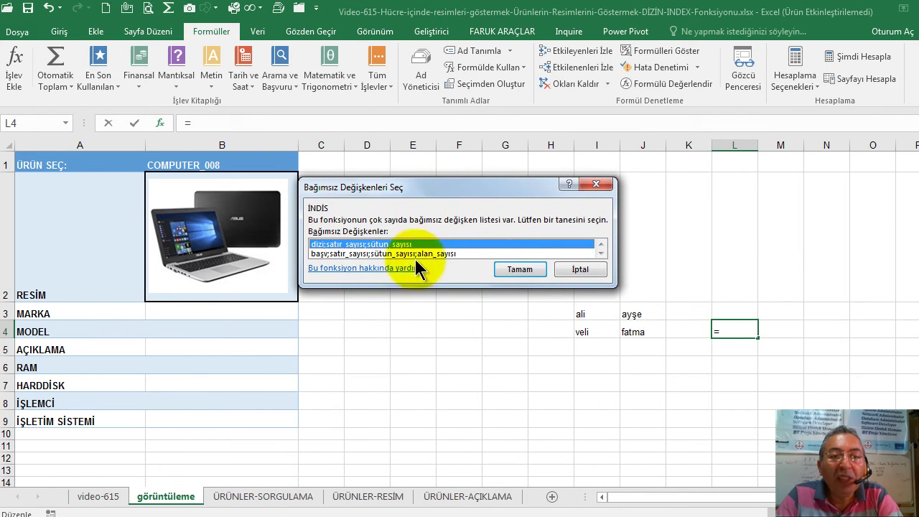
left_click(502, 270)
Set İNDİS's array to I3:J4, row 2, column 1, so L4 returns veli
left_click_drag(456, 137, 280, 240)
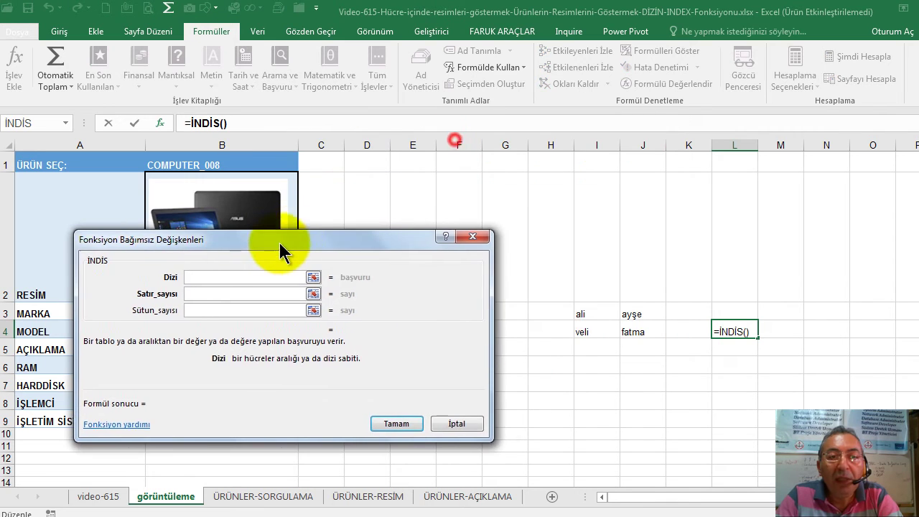
left_click(207, 279)
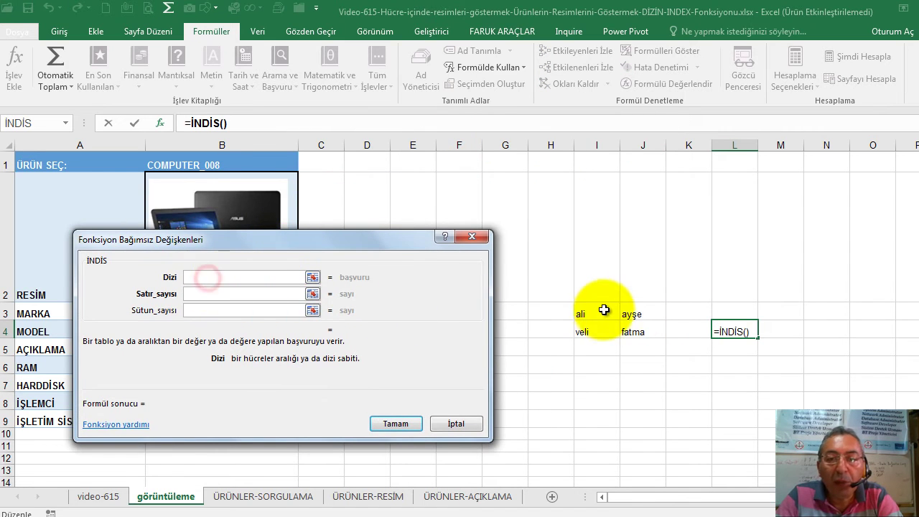
left_click_drag(598, 313, 642, 335)
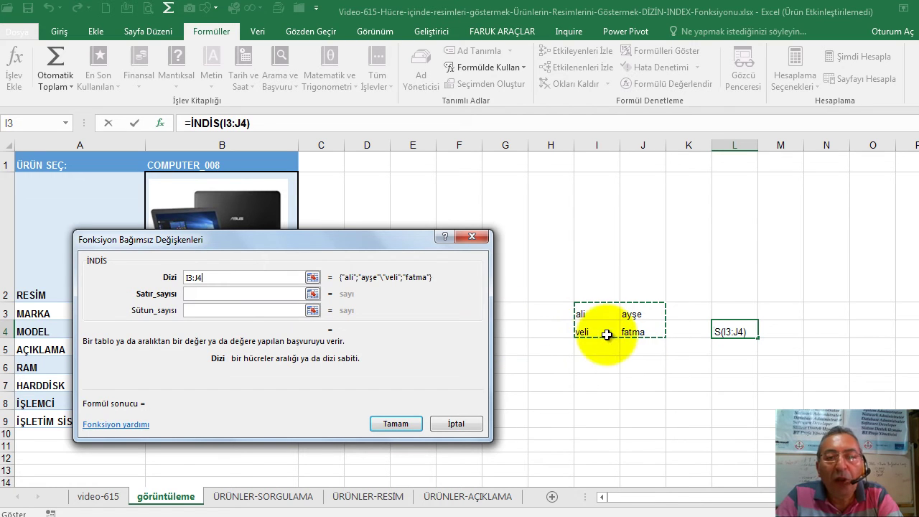
left_click(195, 294)
type("2")
left_click(194, 311)
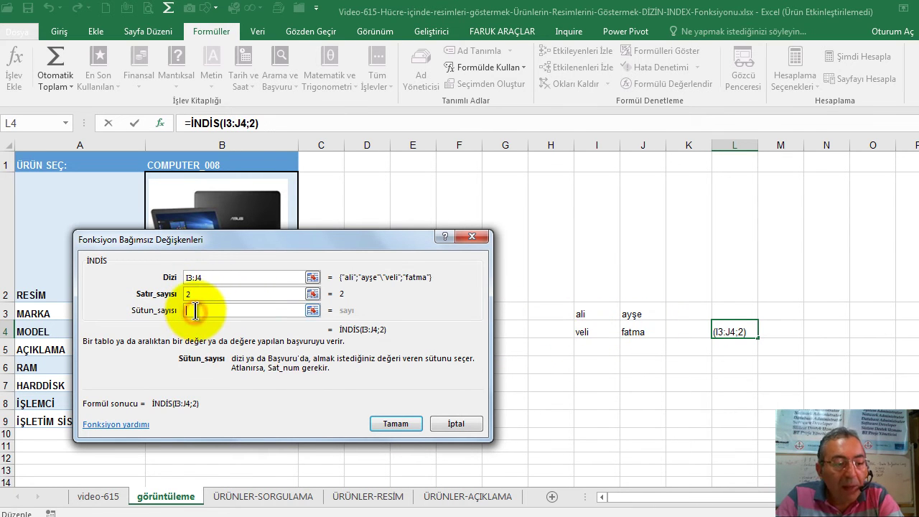
type("1")
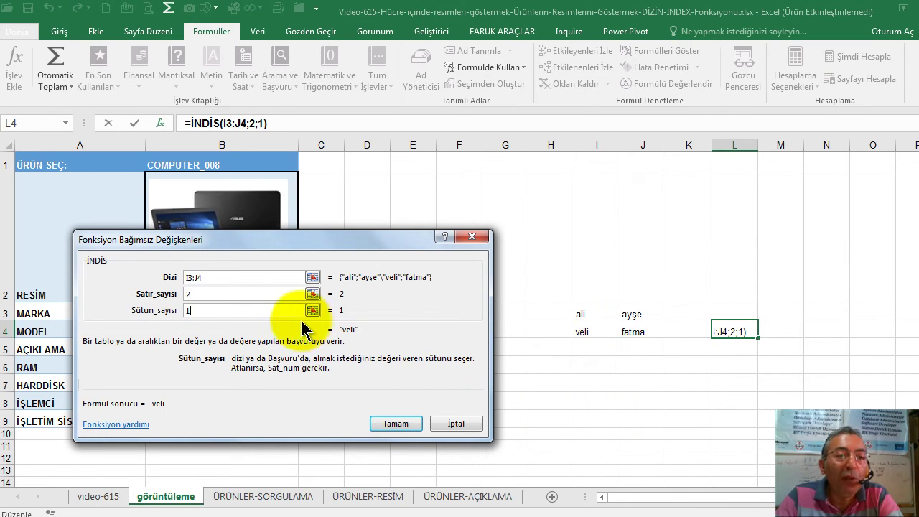
left_click(394, 422)
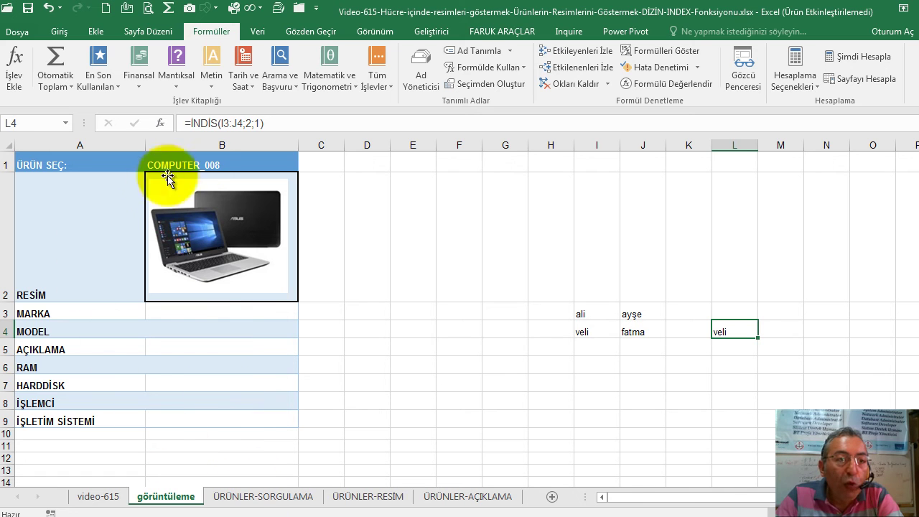
Pick COMPUTER_005 from B1's product dropdown
left_click(200, 161)
left_click(309, 162)
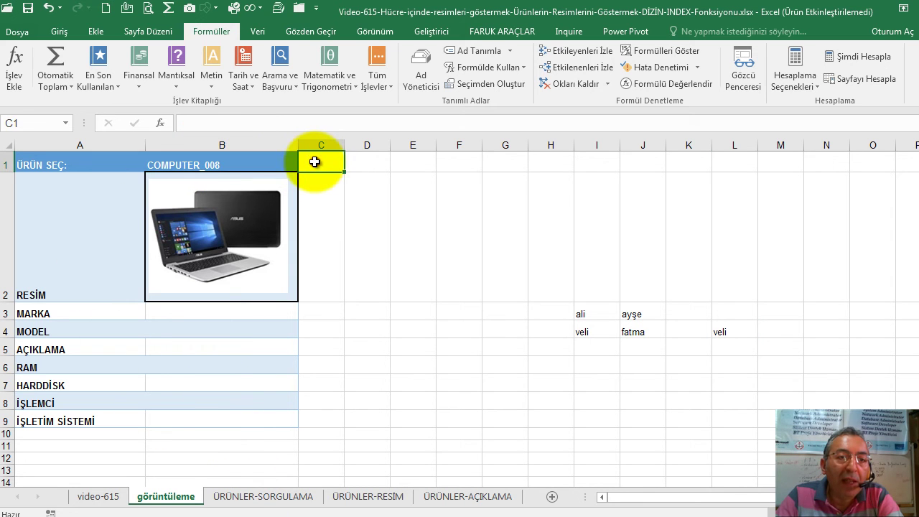
left_click(278, 163)
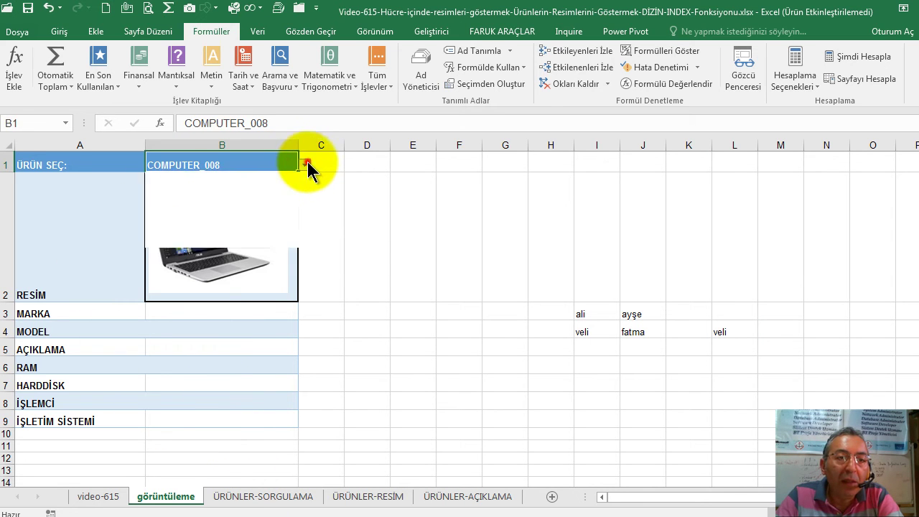
left_click(305, 166)
left_click(273, 196)
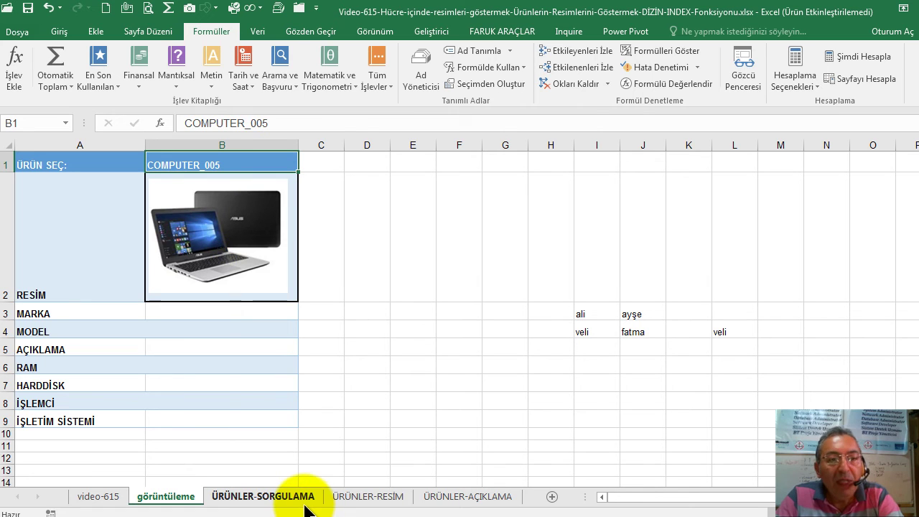
Check the picture column on ÜRÜNLER-RESİM, then return to görüntüleme and select B3
left_click(354, 497)
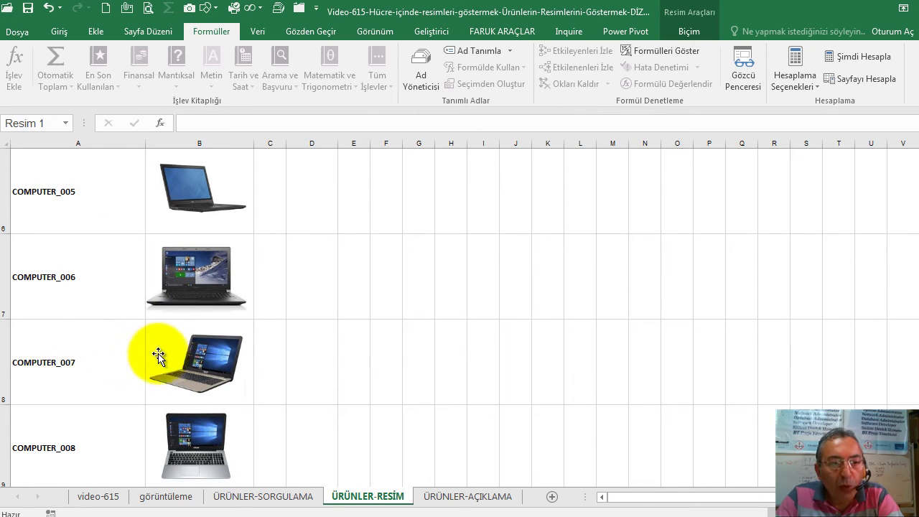
scroll(311, 179, "up", 2)
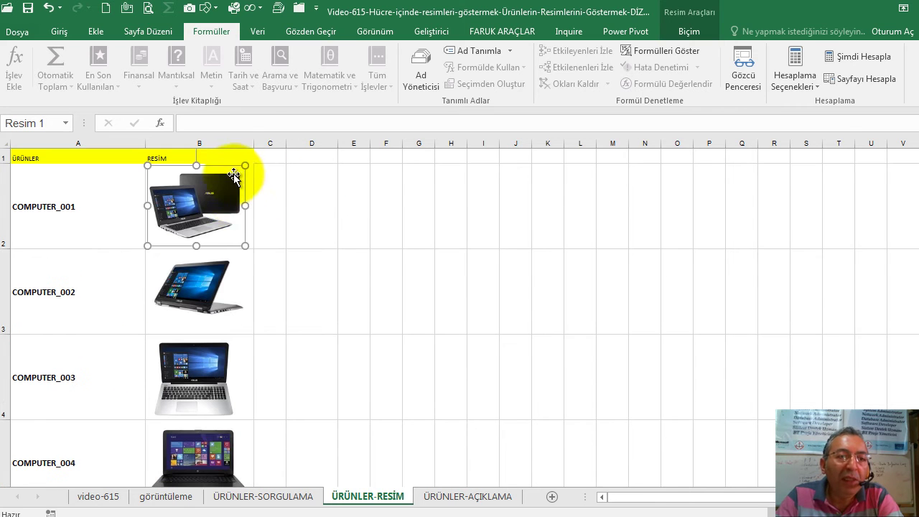
left_click(265, 189)
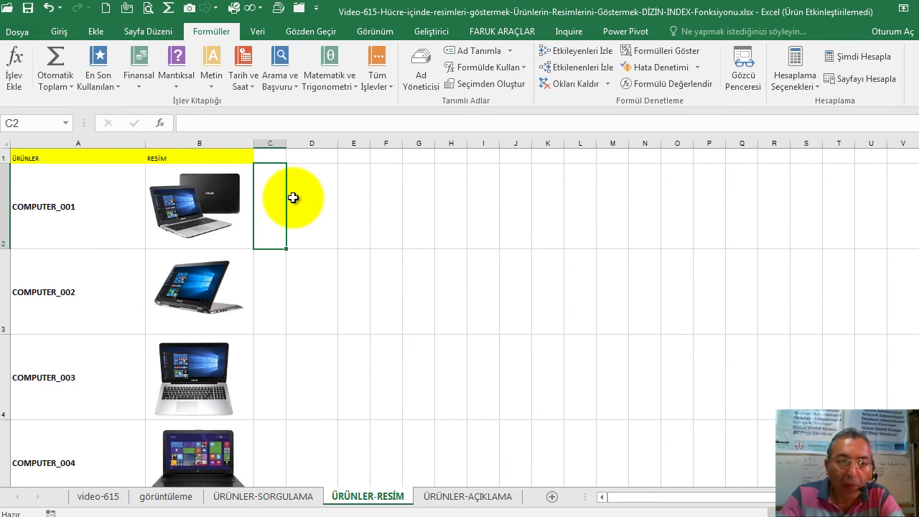
key("Left")
key("shift+Down")
key("shift+Down")
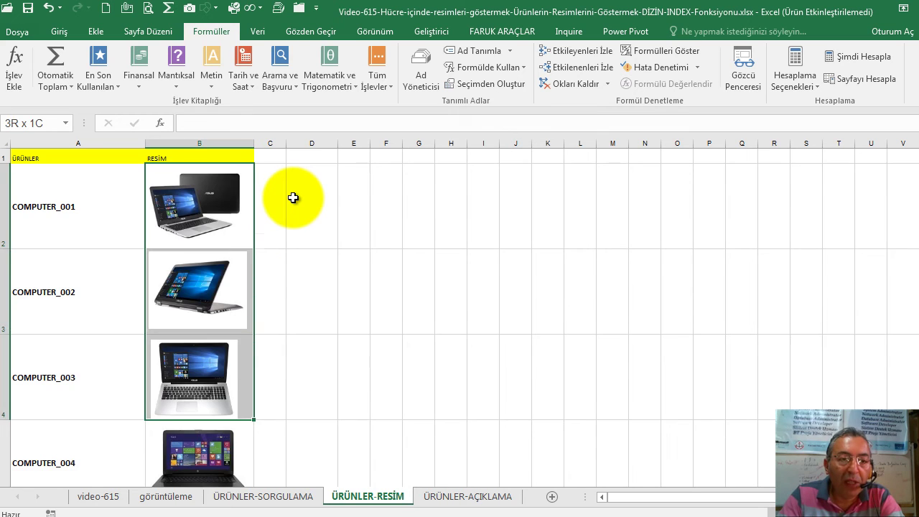
key("shift+Down")
key("shift+Down")
key("shift+Down")
key("shift+Down")
key("shift+Down")
key("shift+Down")
key("shift+Down")
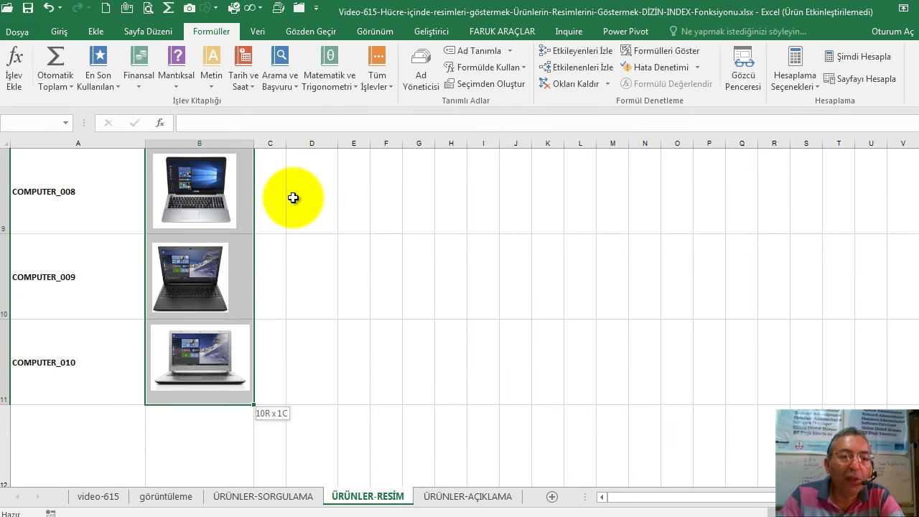
scroll(281, 192, "up", 3)
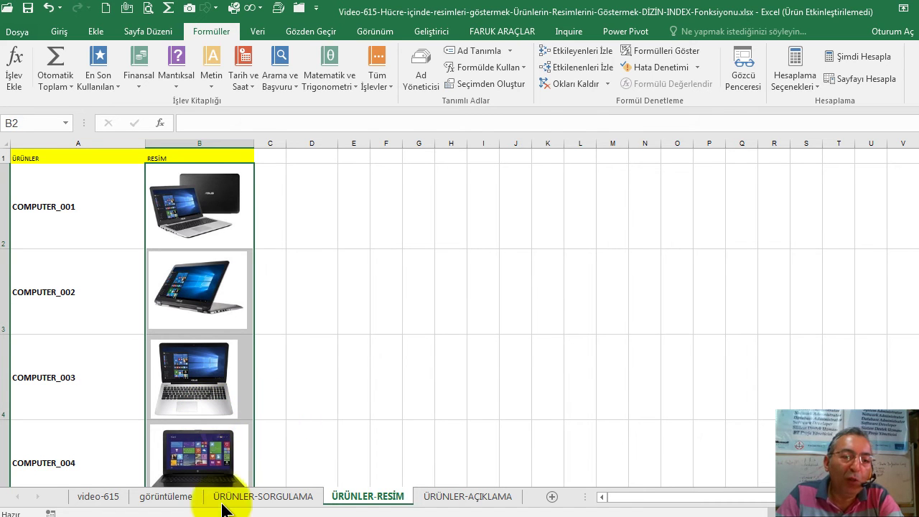
left_click(165, 498)
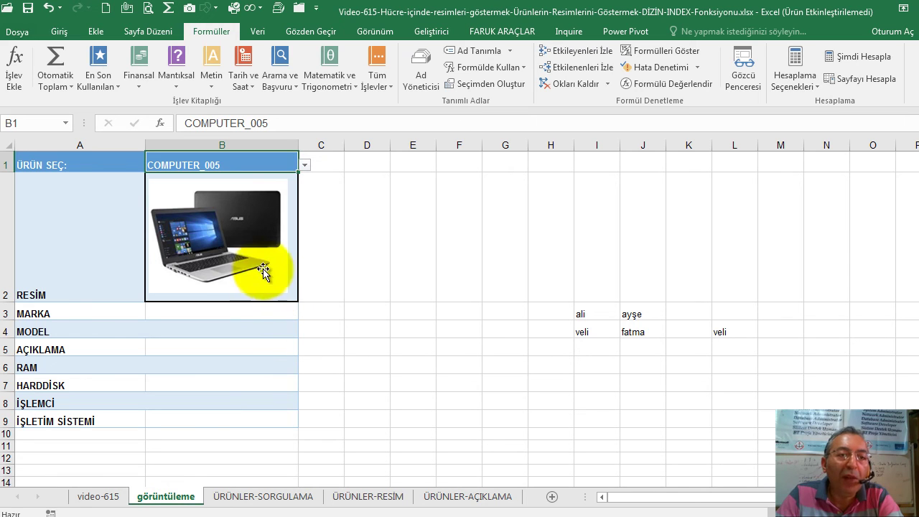
left_click(200, 313)
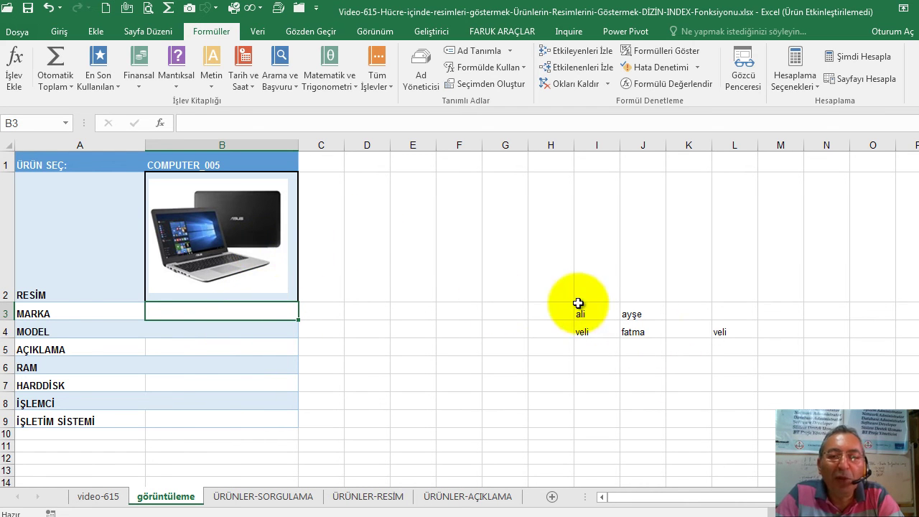
Delete the sample names and İNDİS formula in I3:L6, then open the Name Manager
left_click_drag(578, 314, 753, 361)
key("Delete")
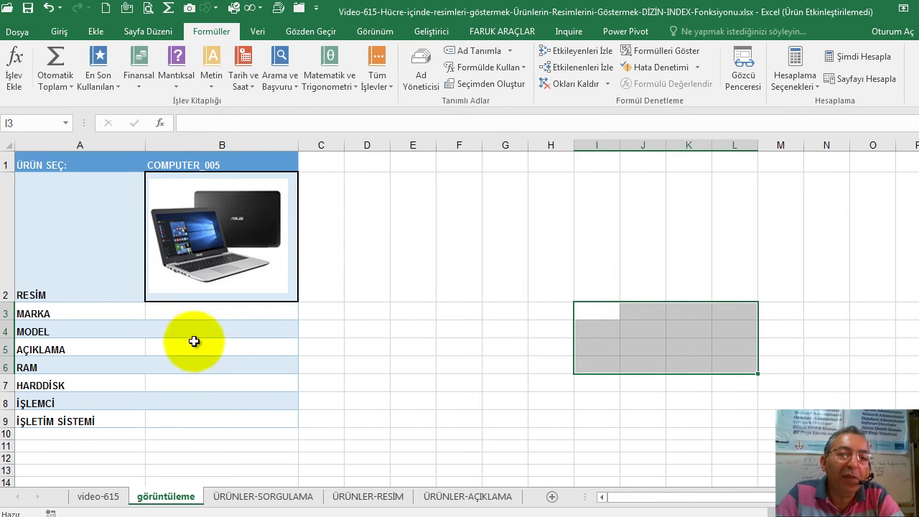
left_click(349, 227)
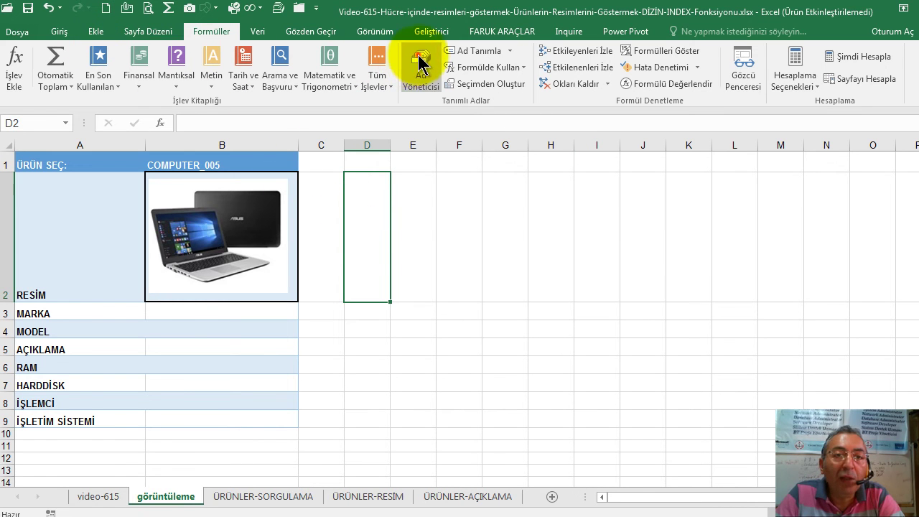
left_click(421, 64)
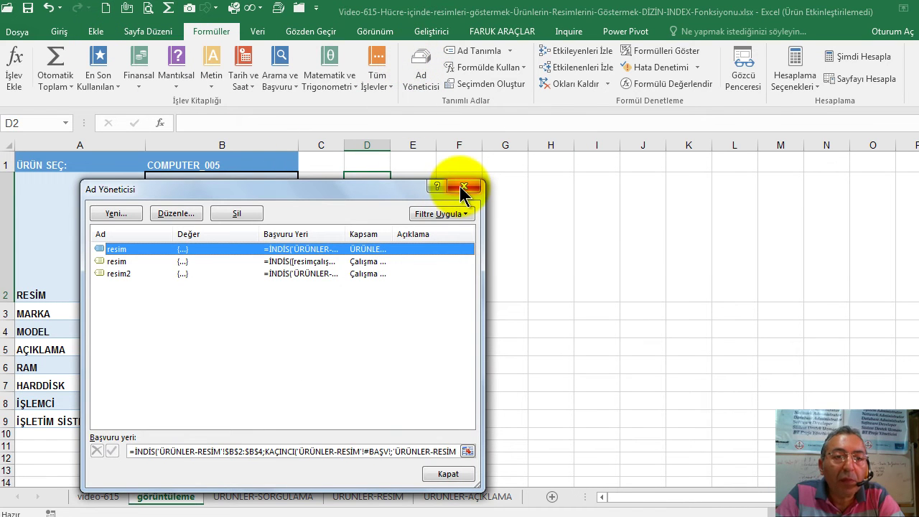
Start a new workbook-scope name resim3 and begin its İNDİS( reference formula
left_click_drag(309, 190, 528, 173)
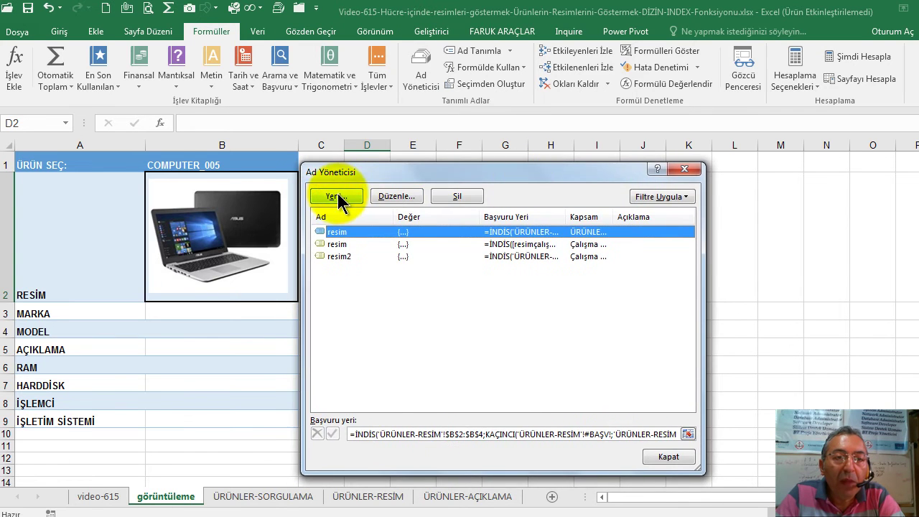
left_click(335, 196)
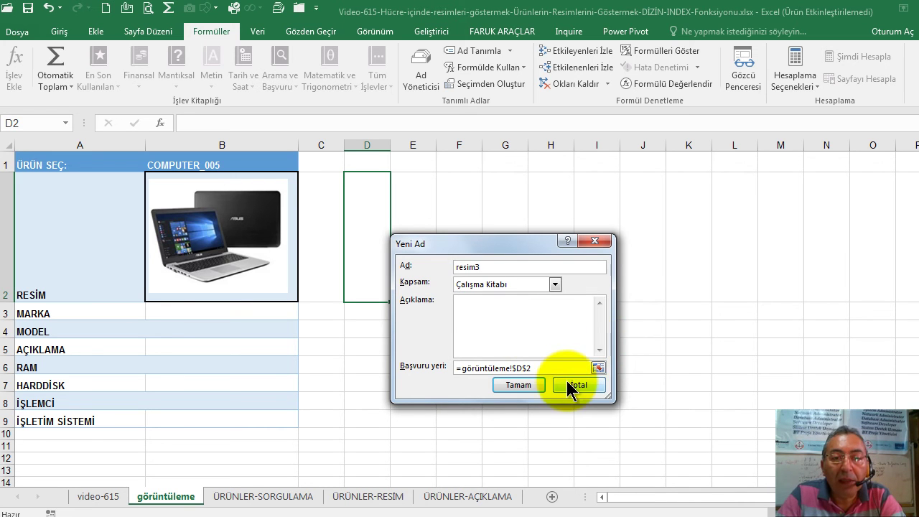
left_click_drag(513, 243, 512, 187)
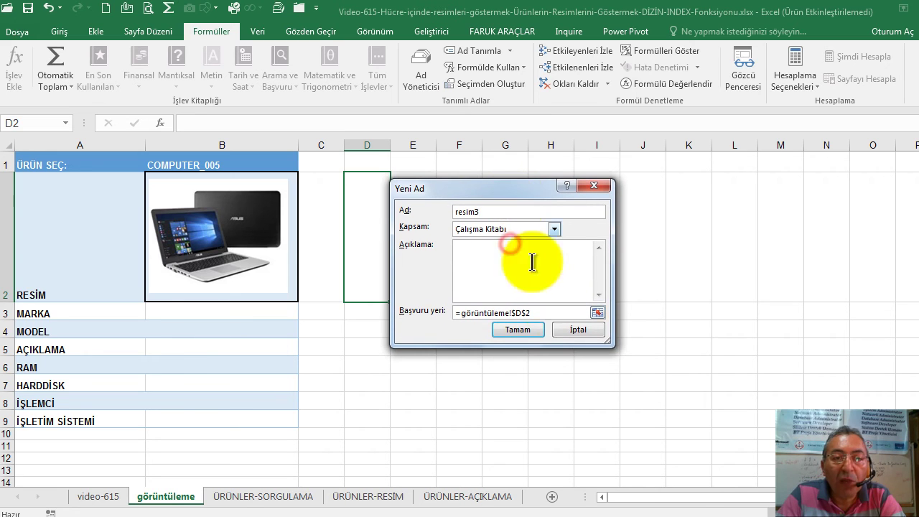
left_click(550, 312)
key("BackSpace")
key("BackSpace")
key("BackSpace")
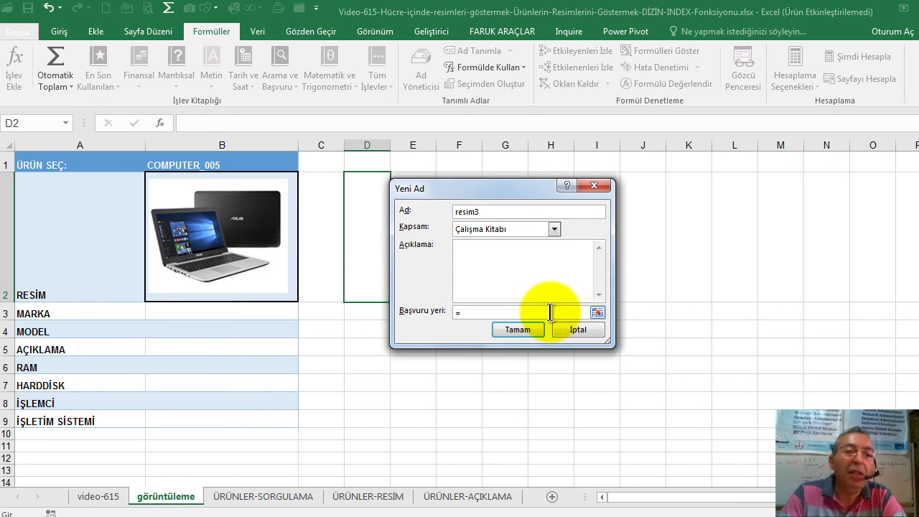
left_click_drag(468, 187, 418, 173)
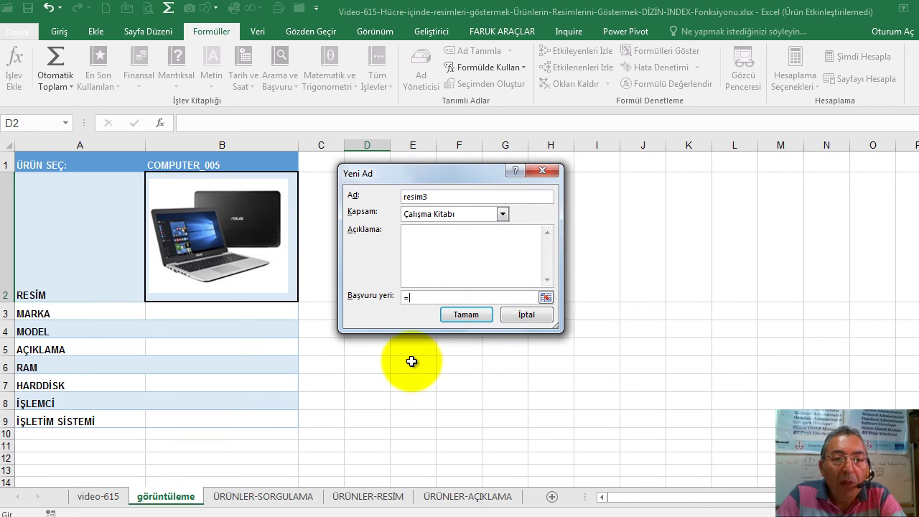
type("in")
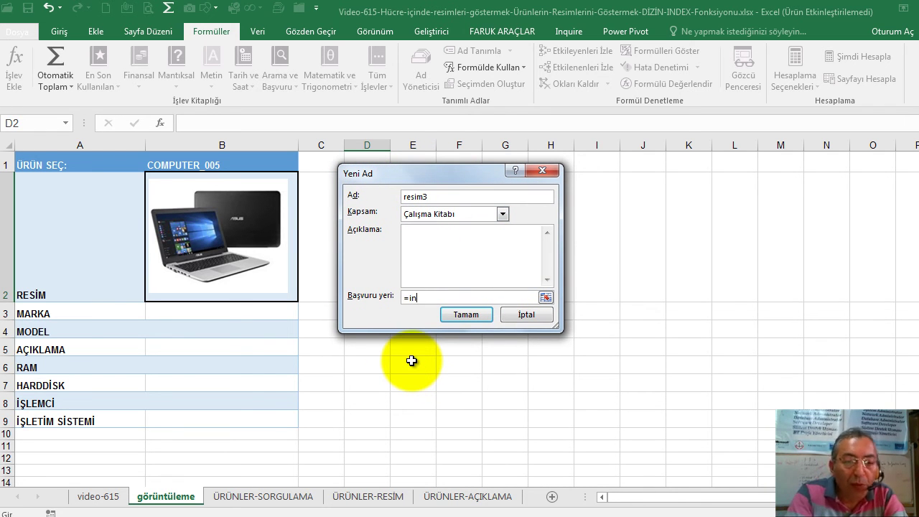
key("Caps_Lock")
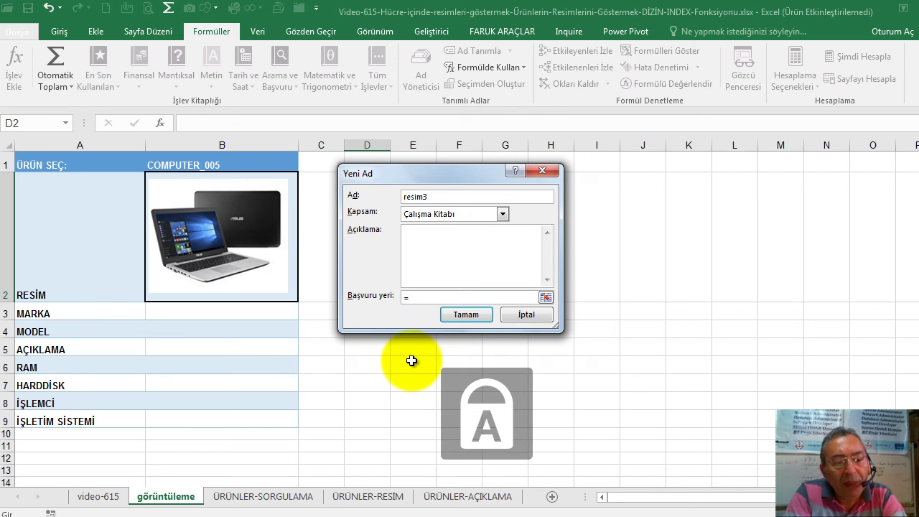
type("DI")
key("BackSpace")
key("BackSpace")
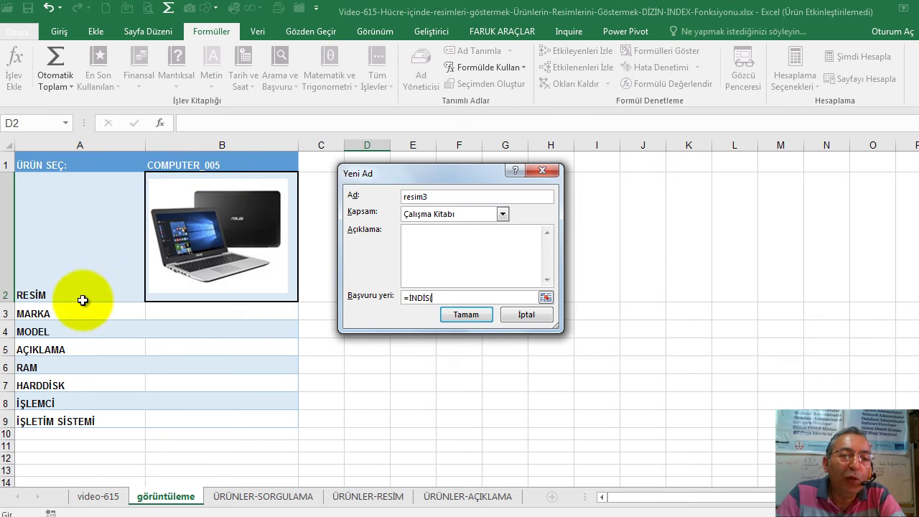
type("(")
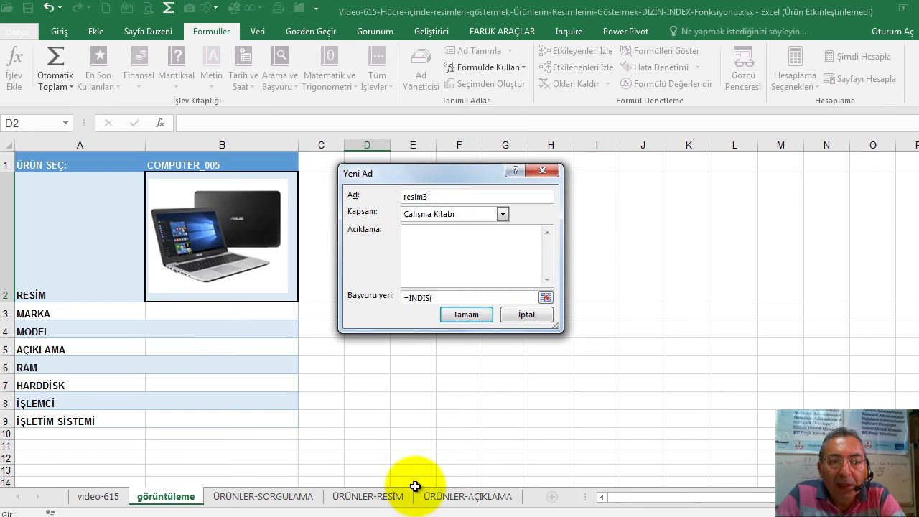
Point resim3 at 'ÜRÜNLER-RESİM'!$B$2:$B$11 with index 1 and confirm the name
left_click(379, 498)
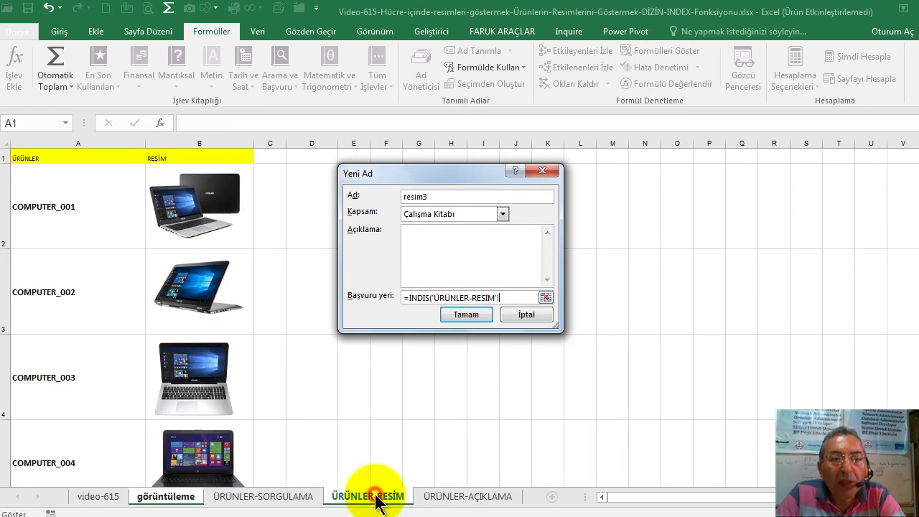
left_click(270, 197)
key("Left")
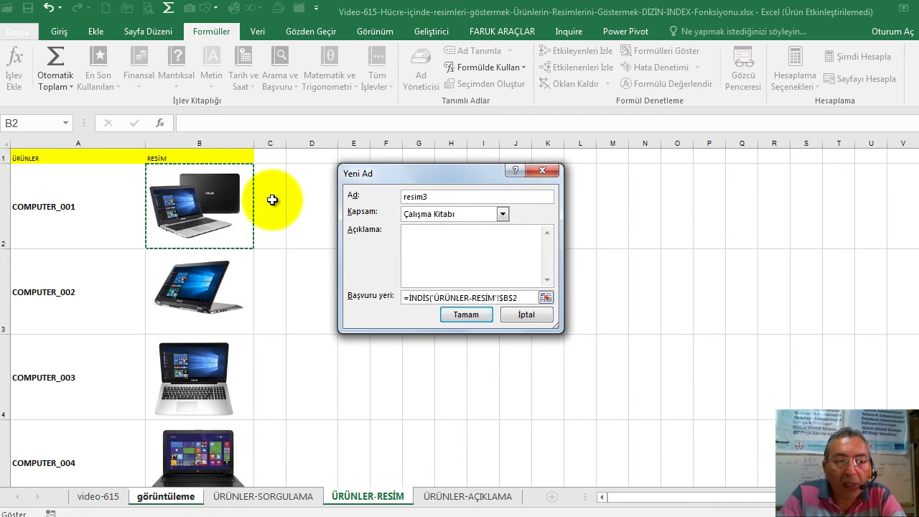
key("ctrl+shift+Down")
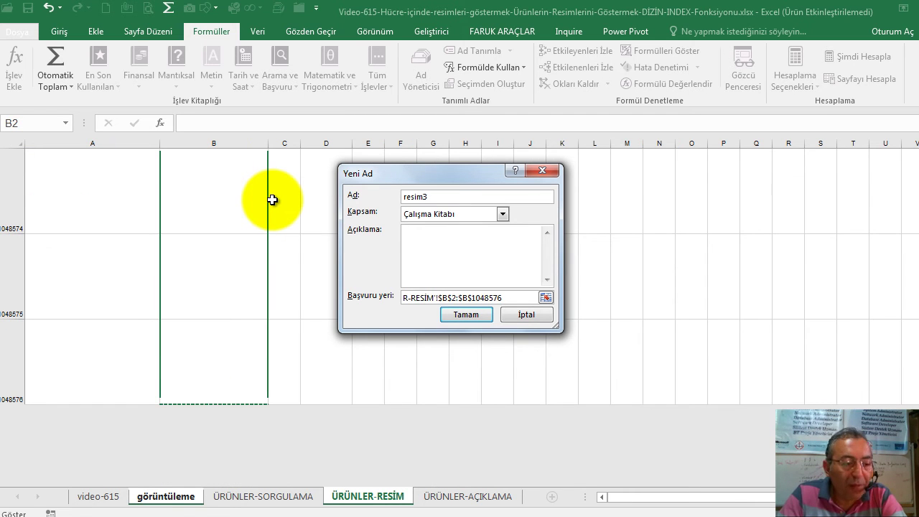
key("ctrl+shift+Up")
key("shift+Down")
key("shift+Down")
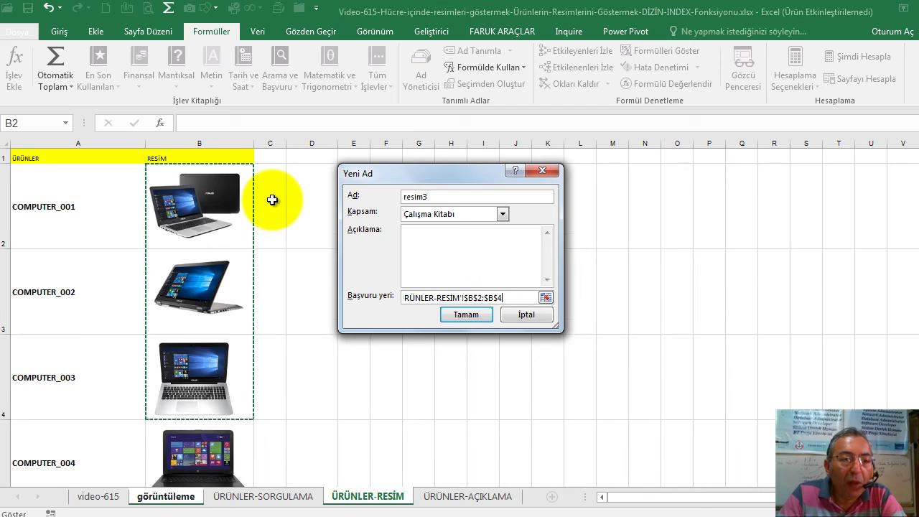
key("shift+Down")
key("shift+Down")
key("shift+Down")
key("shift+Down")
key("shift+Down")
key("shift+Down")
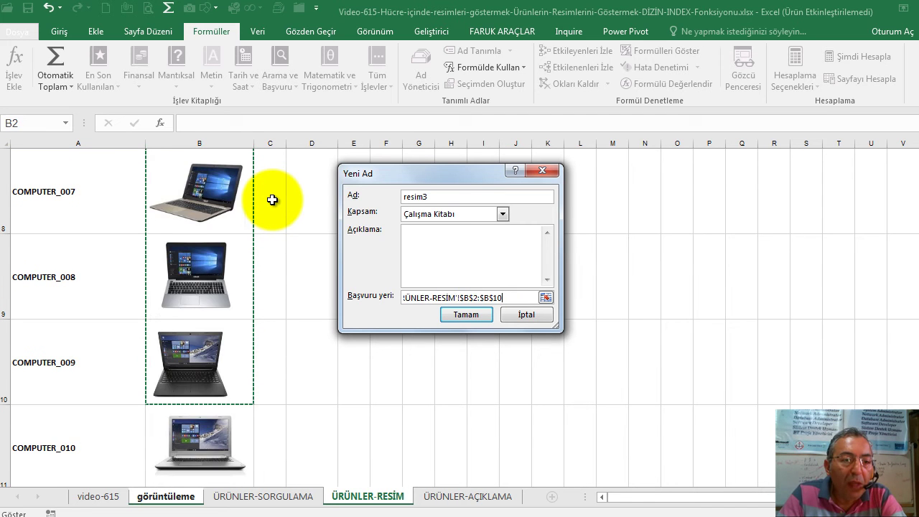
key("shift+Down")
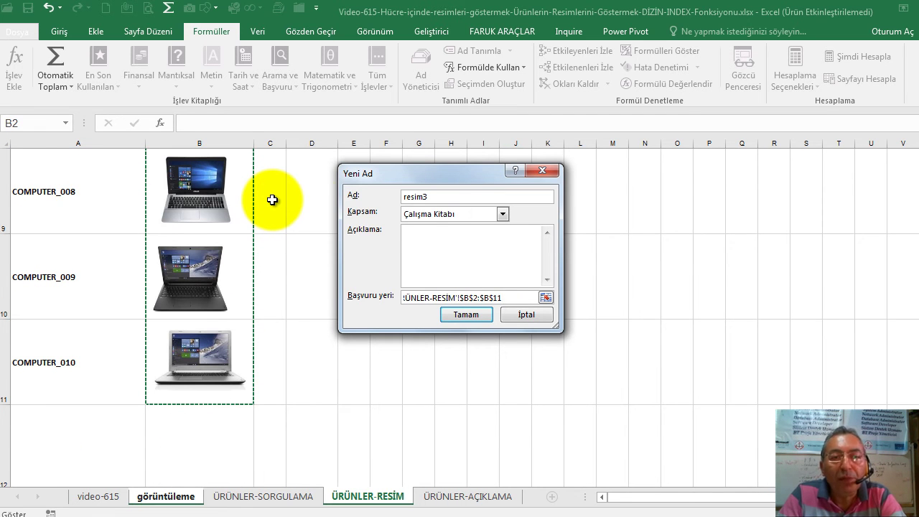
left_click(500, 297)
type(";1)")
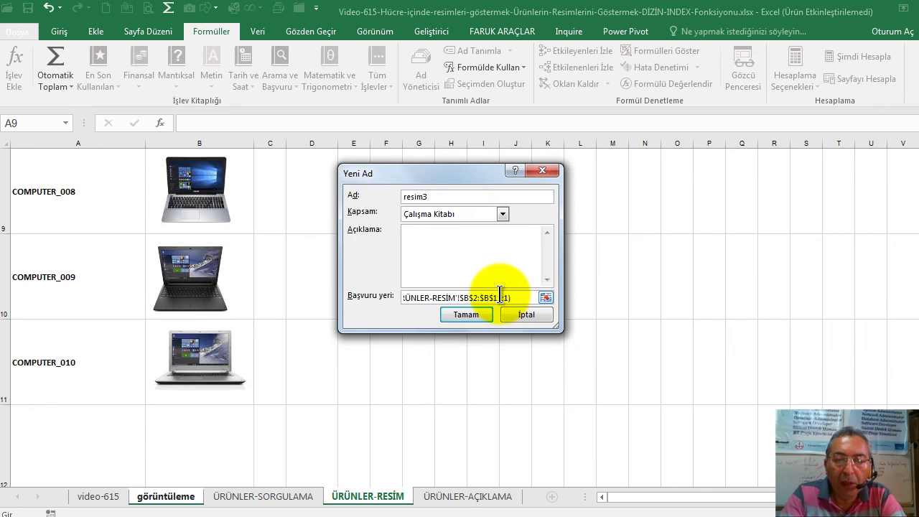
key("Return")
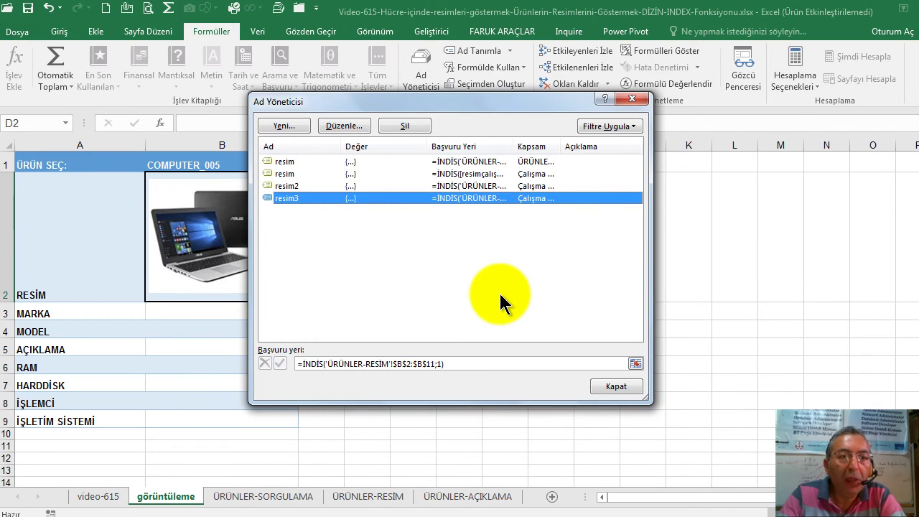
Link the laptop picture in B2 of görüntüleme to the formula =resim3
left_click(616, 389)
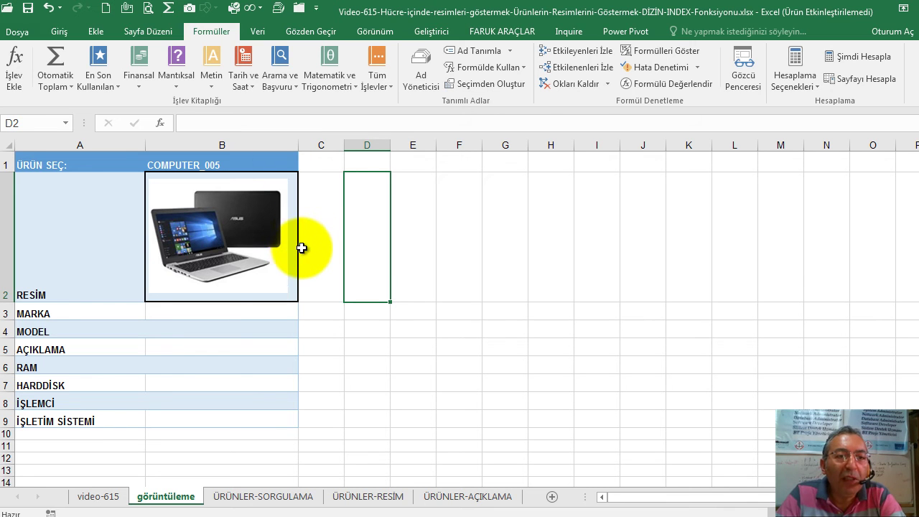
left_click(248, 212)
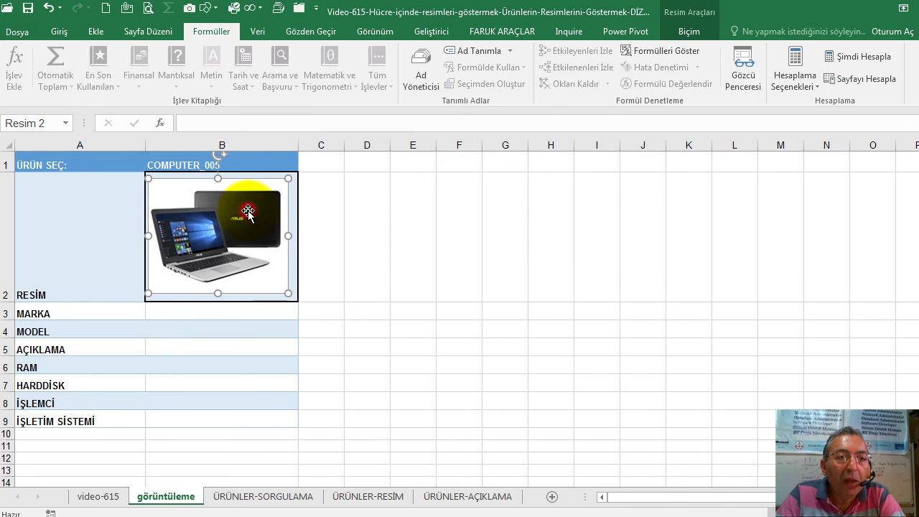
left_click(222, 123)
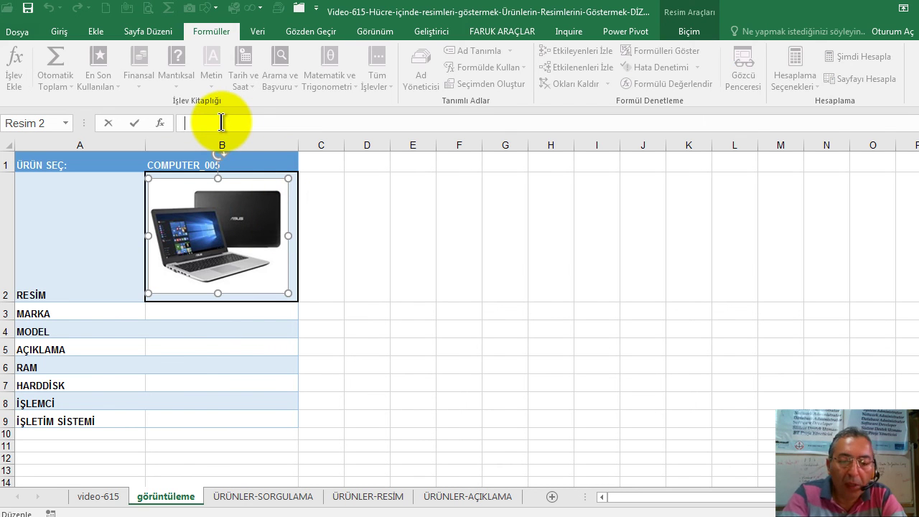
type("=RESIM")
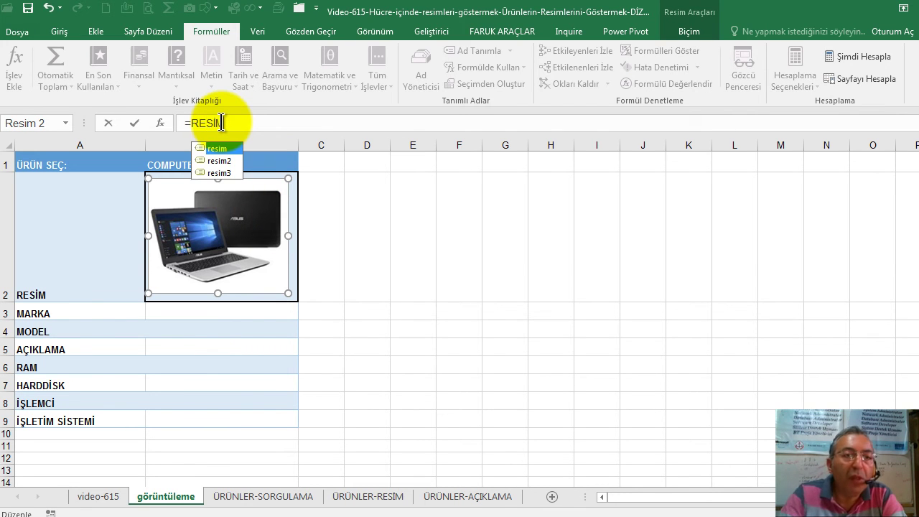
double_click(219, 173)
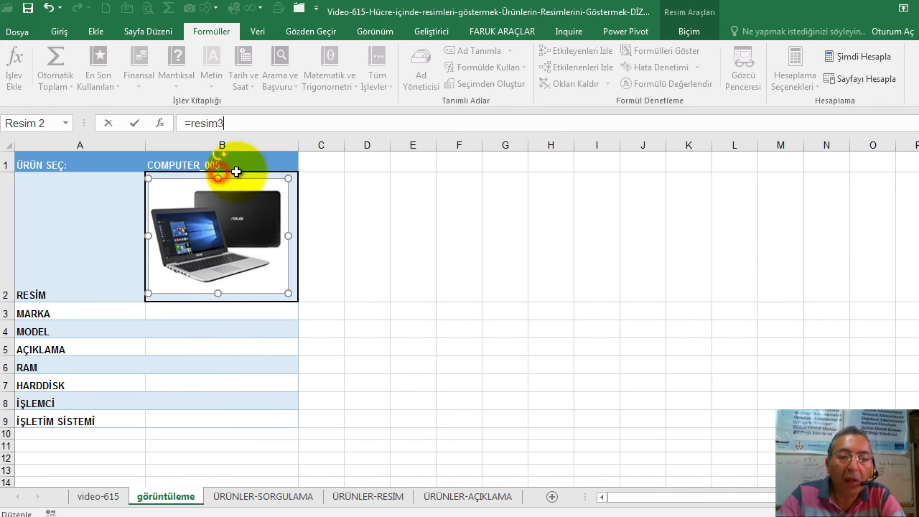
left_click(327, 211)
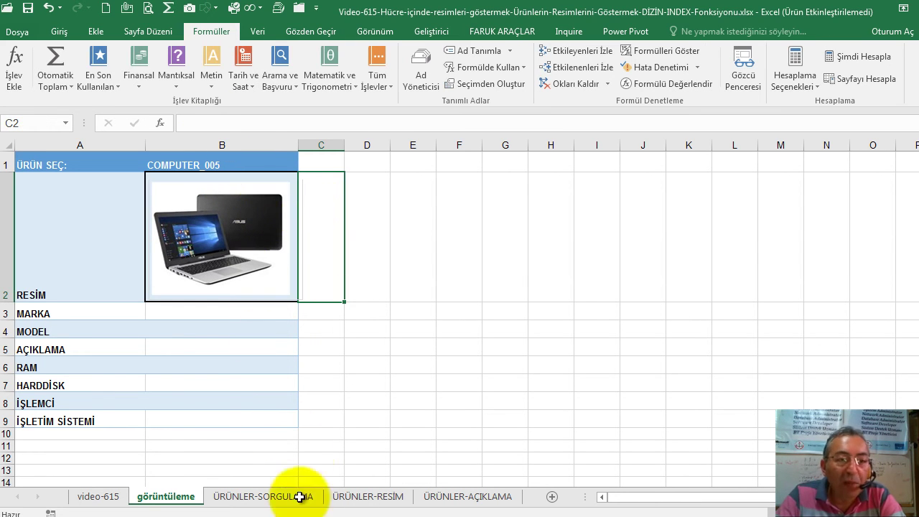
Change resim3's index argument from 1 to 2 in the Name Manager
left_click(383, 497)
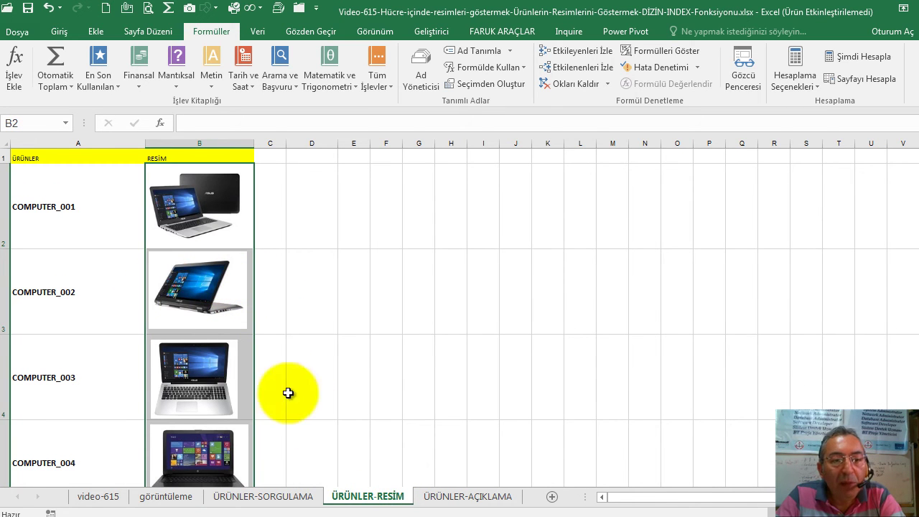
left_click(288, 497)
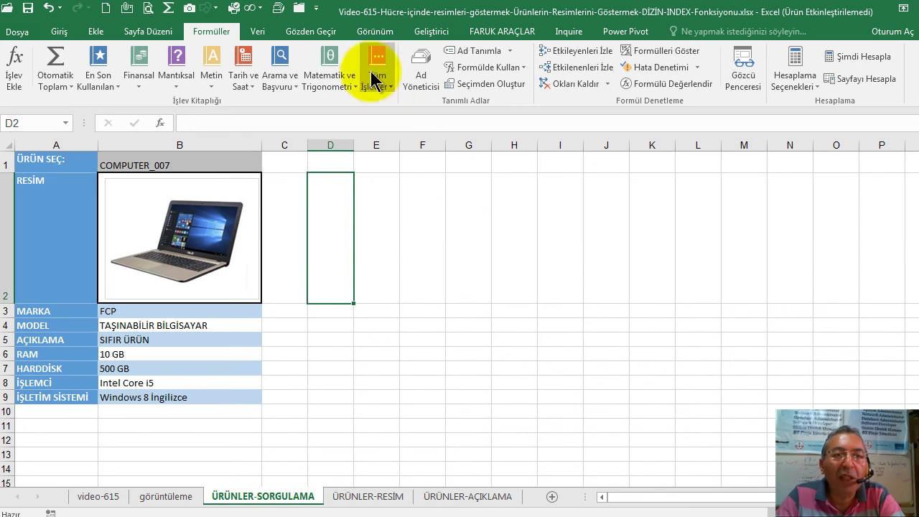
left_click(424, 80)
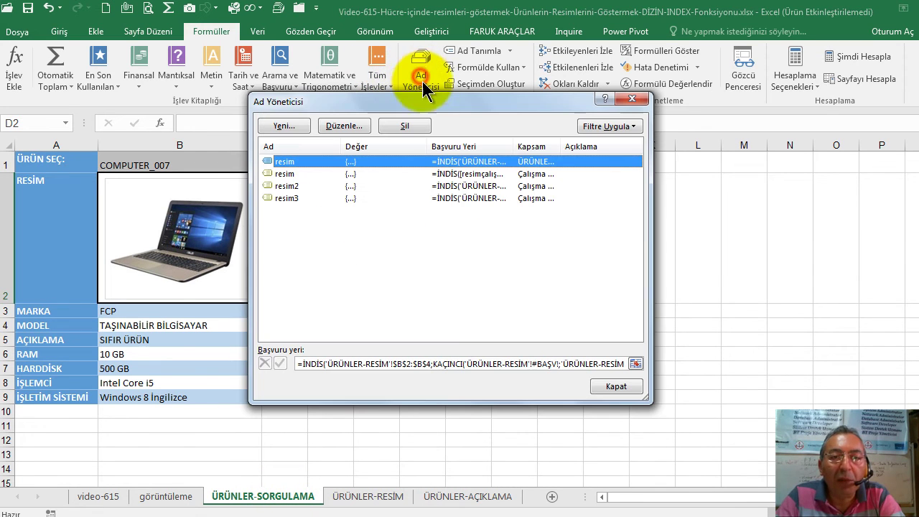
left_click(292, 200)
left_click(437, 364)
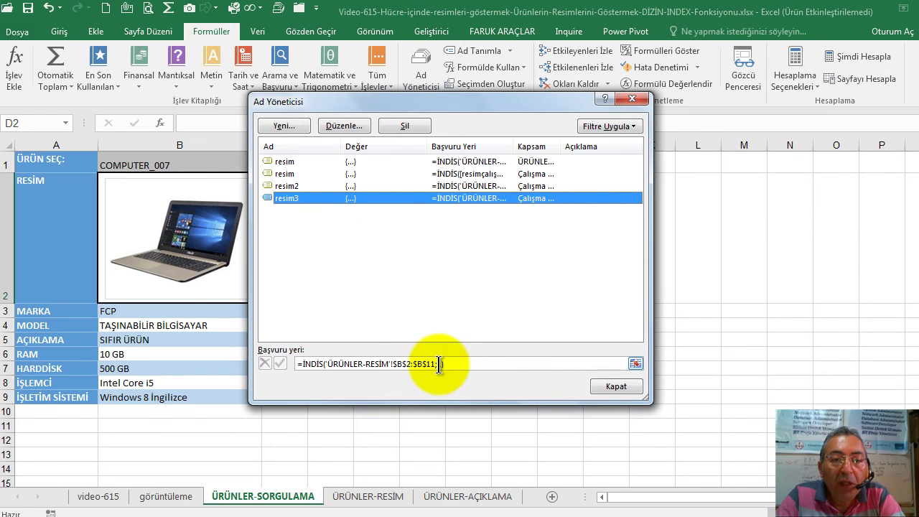
key("BackSpace")
type("2")
key("Return")
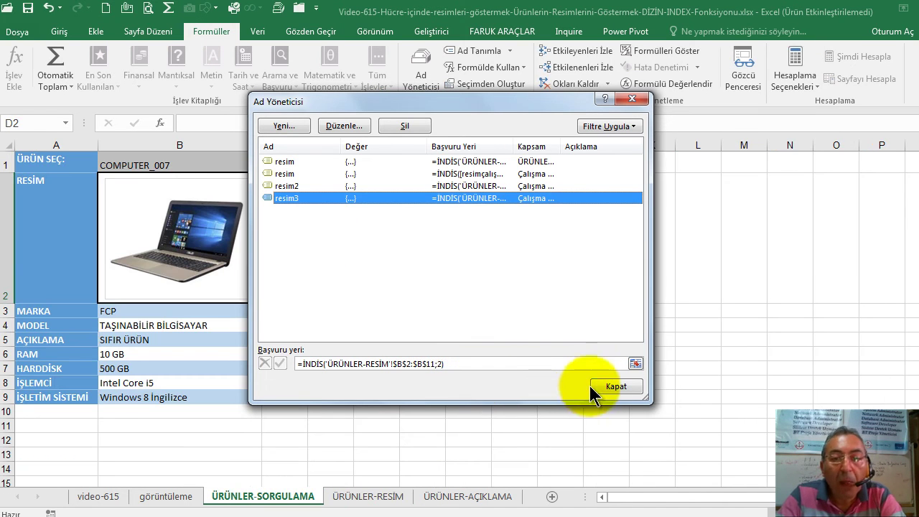
left_click(607, 385)
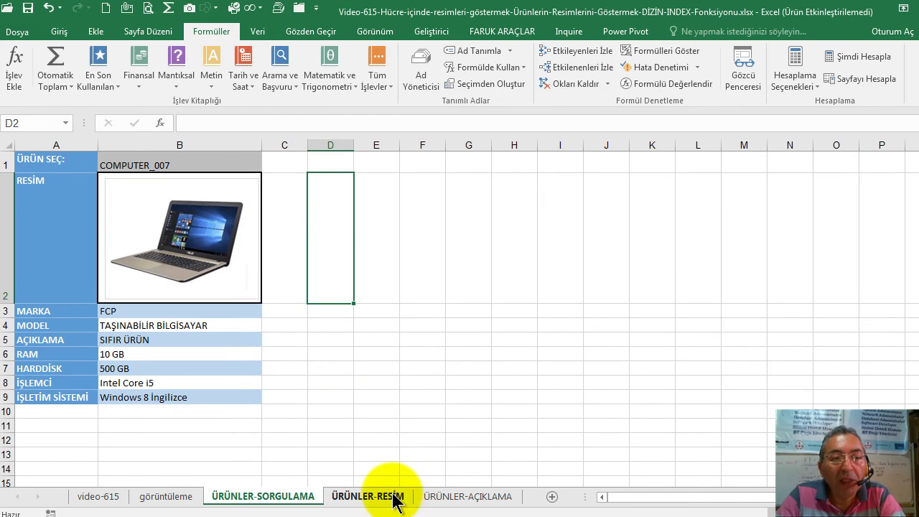
left_click(391, 494)
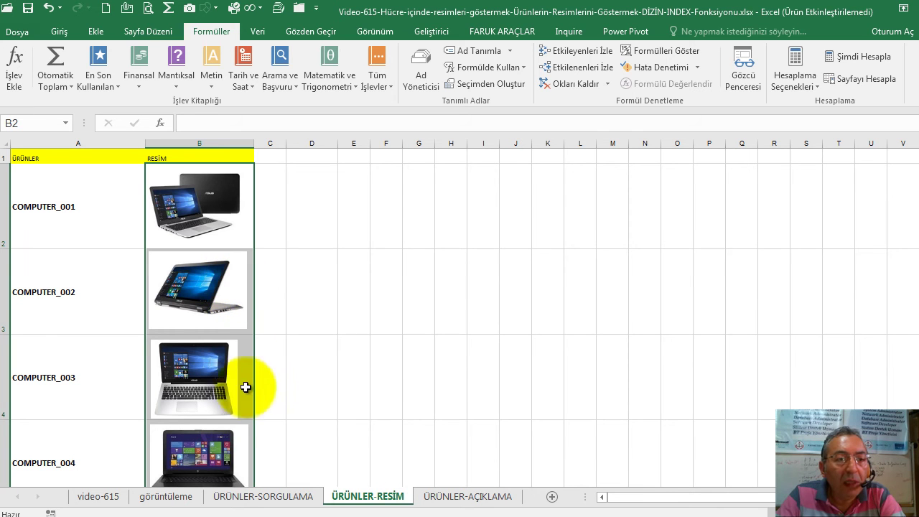
Check the picture's =resim3 link on görüntüleme, compare it with the ÜRÜNLER-RESİM pictures, and return
left_click(185, 497)
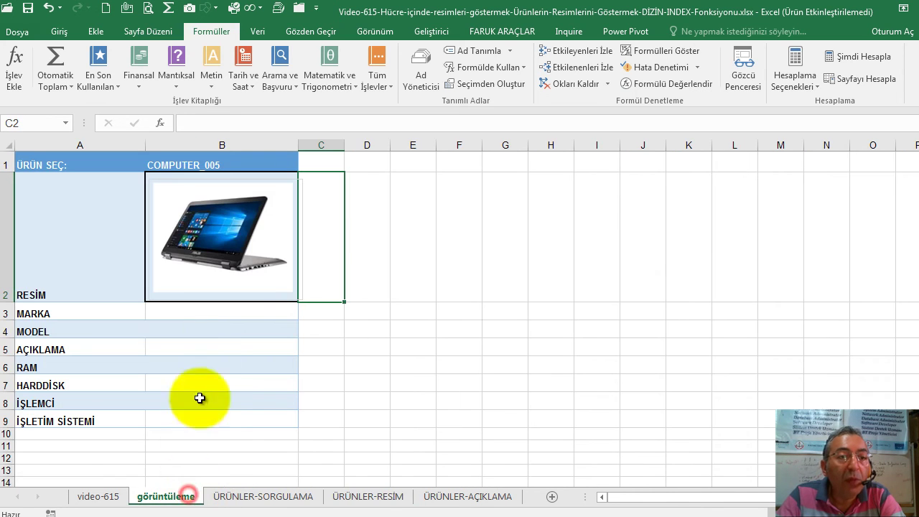
left_click(263, 237)
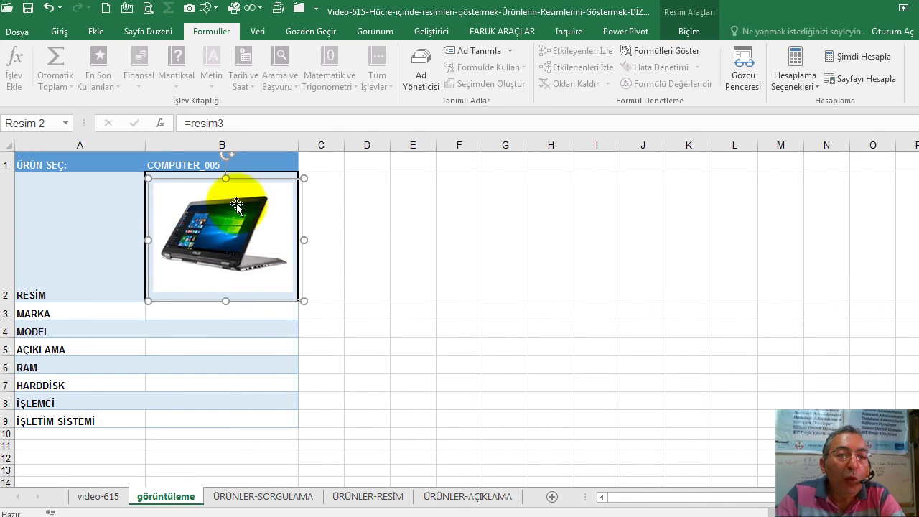
left_click(252, 160)
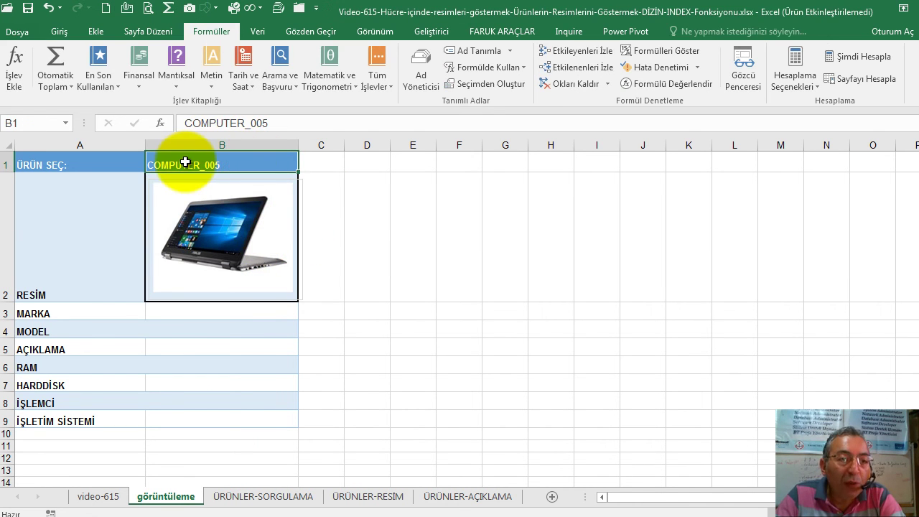
left_click(260, 498)
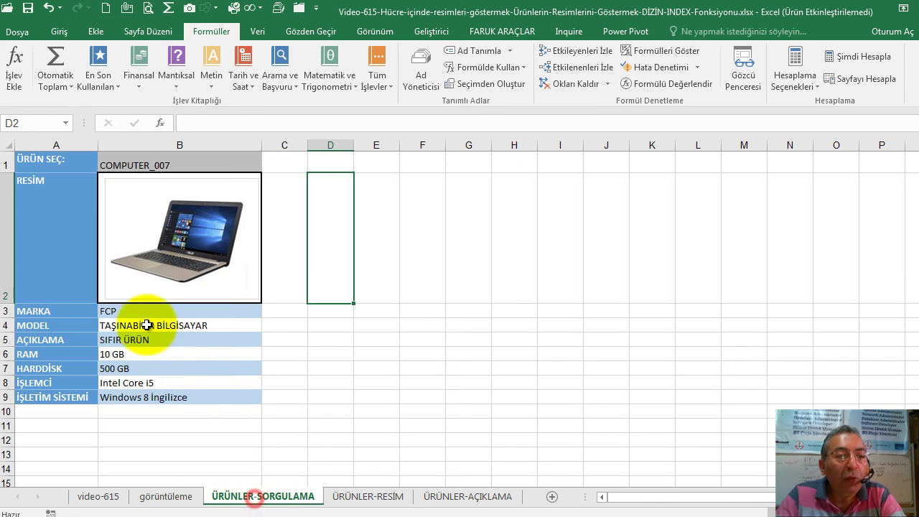
left_click(388, 497)
scroll(79, 329, "down", 6)
scroll(78, 327, "up", 6)
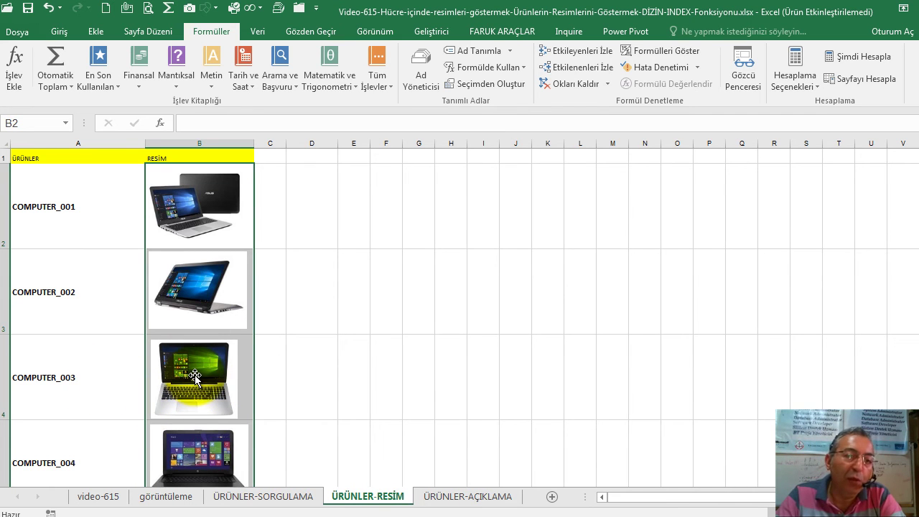
left_click(163, 499)
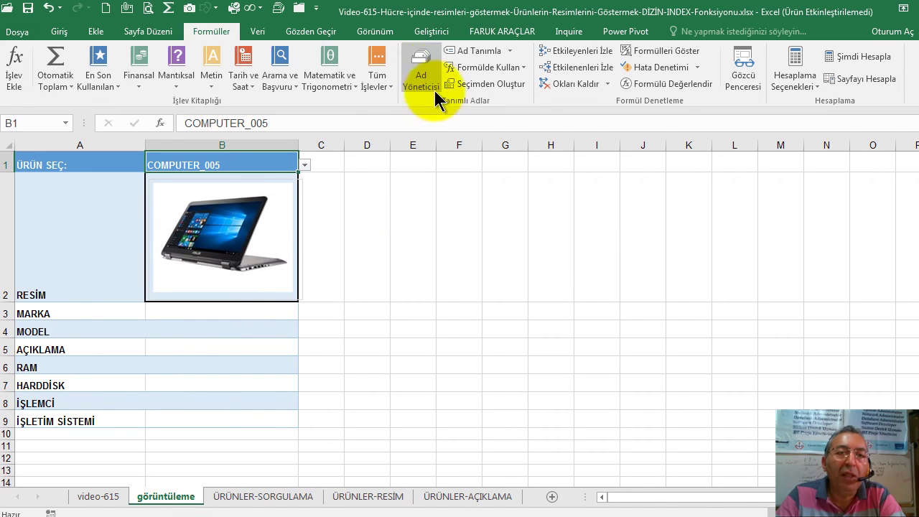
Replace resim3's row argument with KAÇINCI on görüntüleme!$B$1 over ÜRÜNLER-RESİM's column A product names
left_click(430, 70)
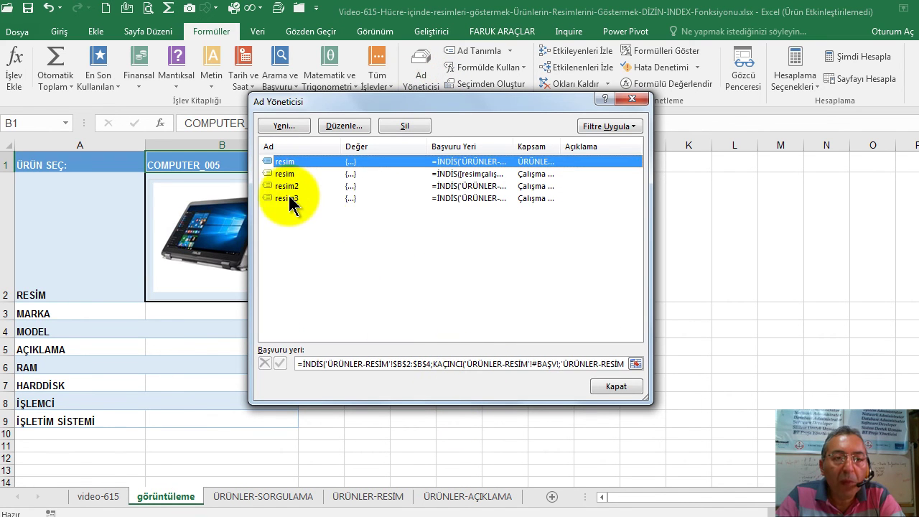
left_click(287, 198)
left_click(438, 364)
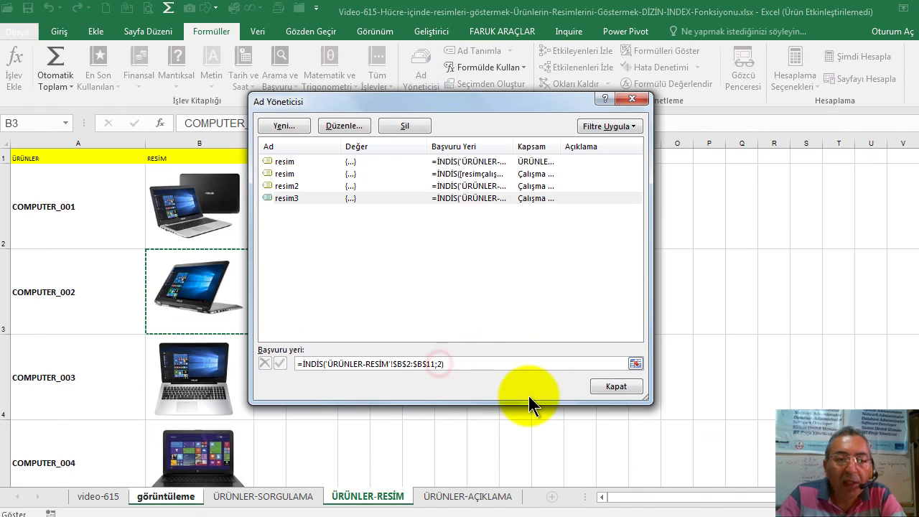
type("KAÇINCI(")
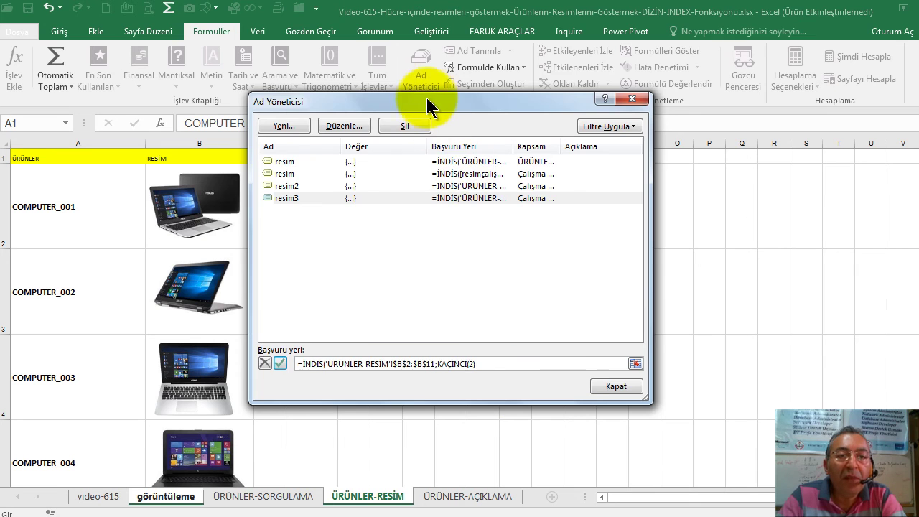
left_click_drag(421, 103, 501, 95)
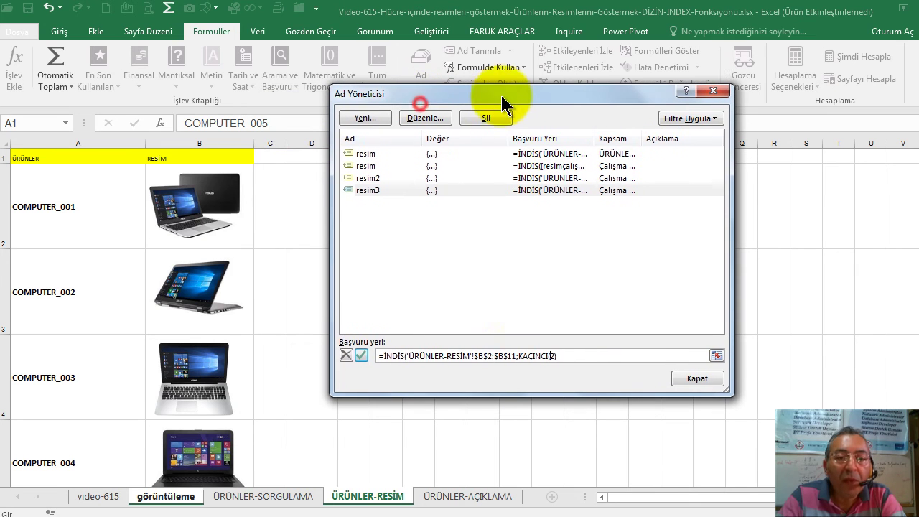
left_click(162, 503)
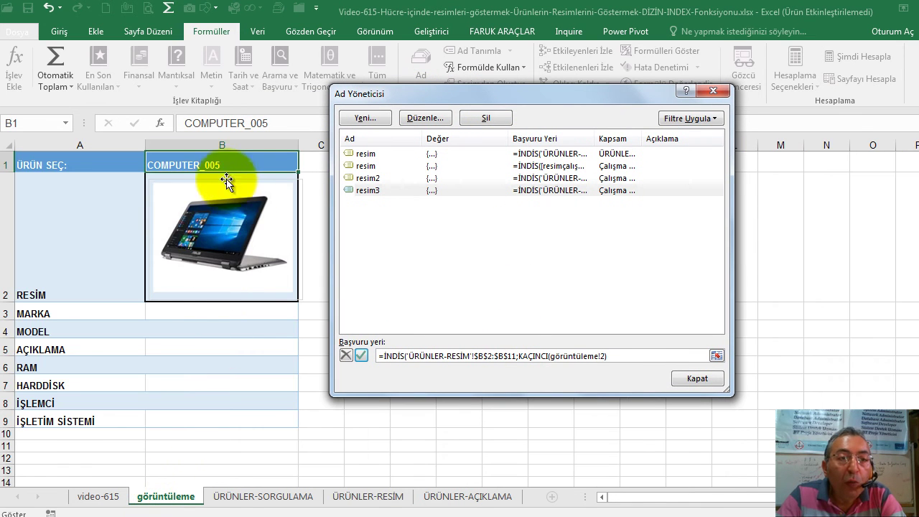
left_click(218, 162)
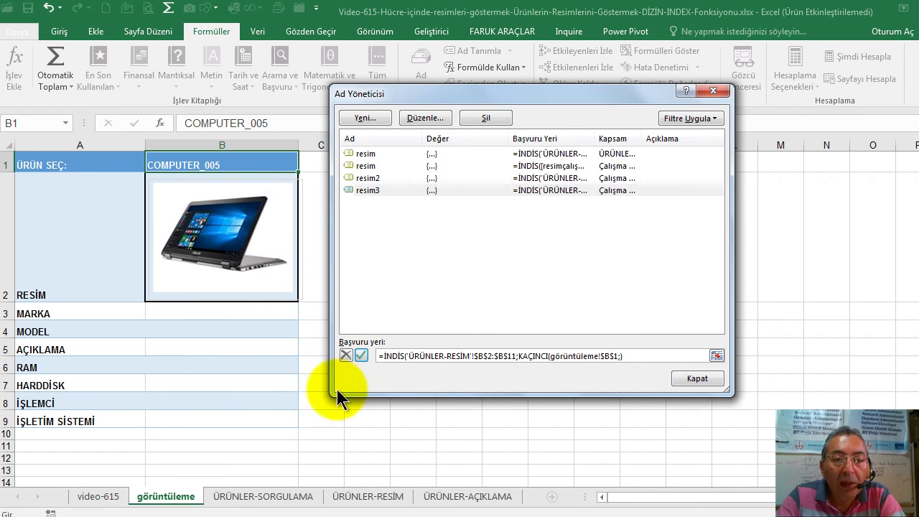
type(")")
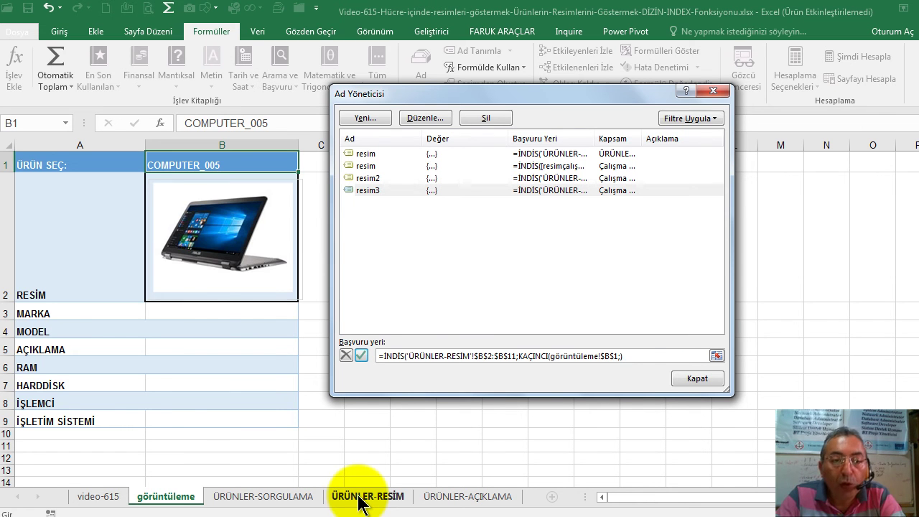
left_click(359, 497)
mouse_move(69, 200)
left_mouse_down()
mouse_move(16, 511)
mouse_move(107, 291)
left_mouse_up()
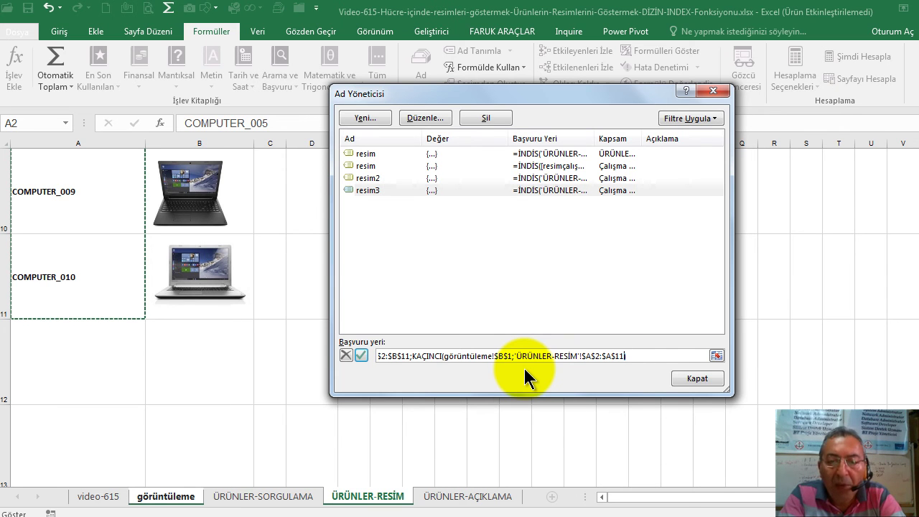
Add exact match ;0 to KAÇINCI, fix the closing parenthesis, and save resim3
key("BackSpace")
type(";")
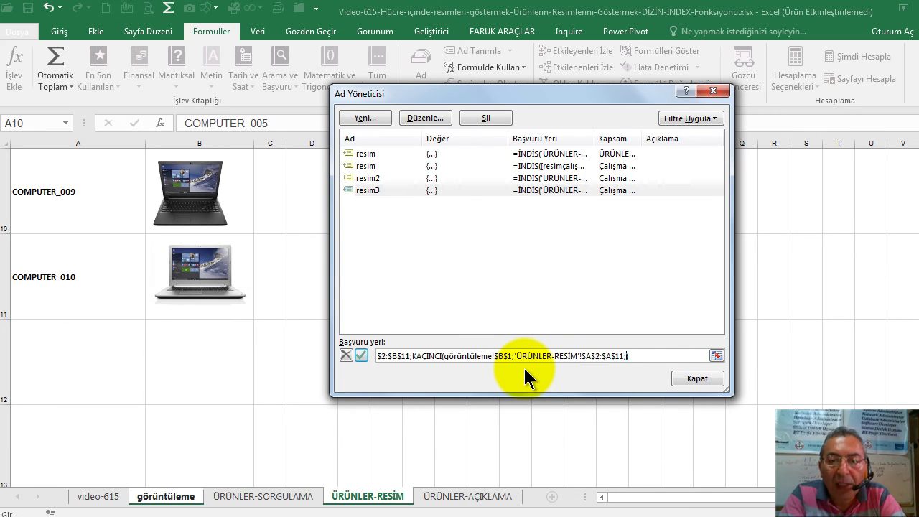
type("0")
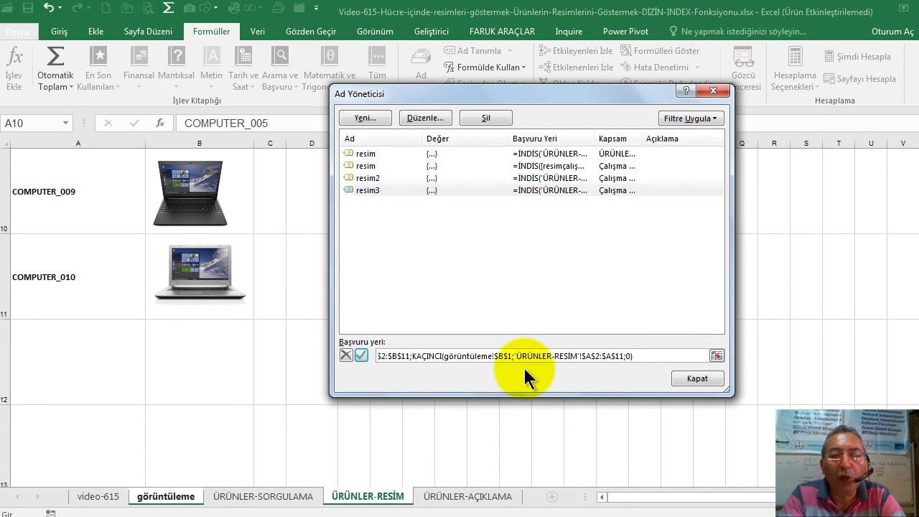
left_click(444, 357)
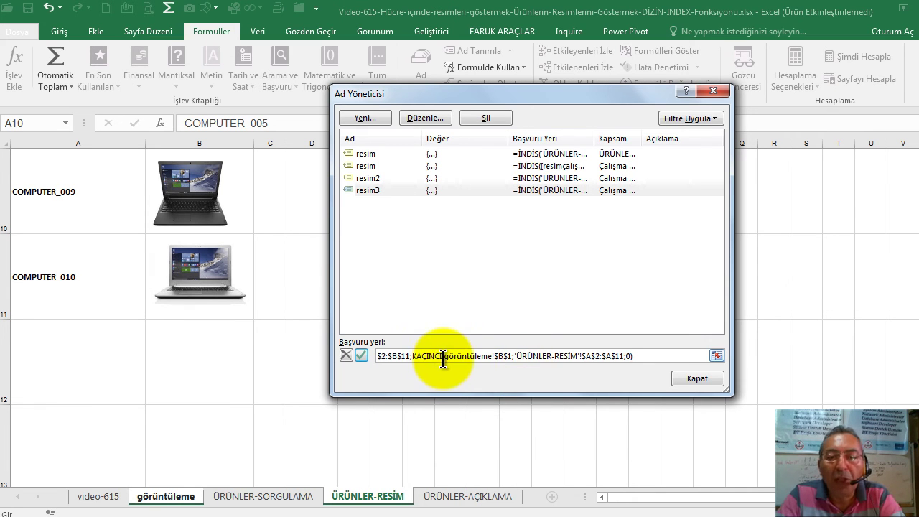
left_click(689, 380)
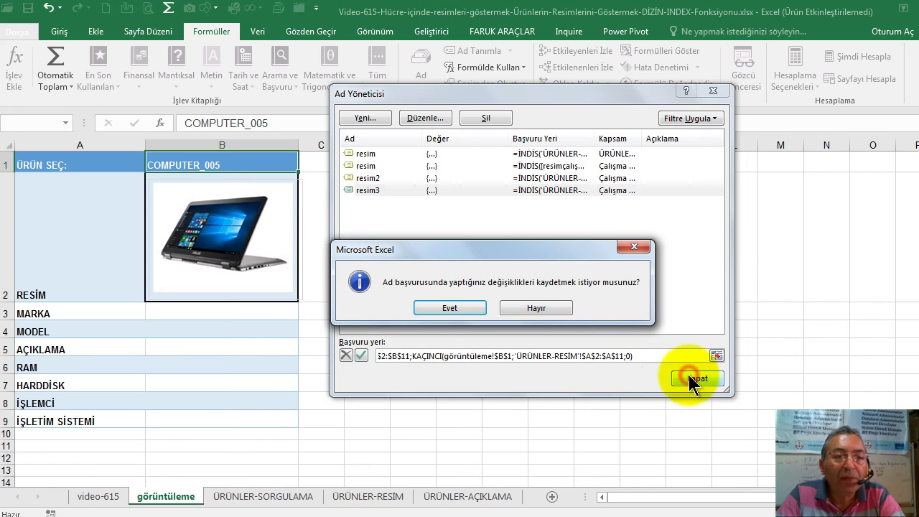
left_click(456, 309)
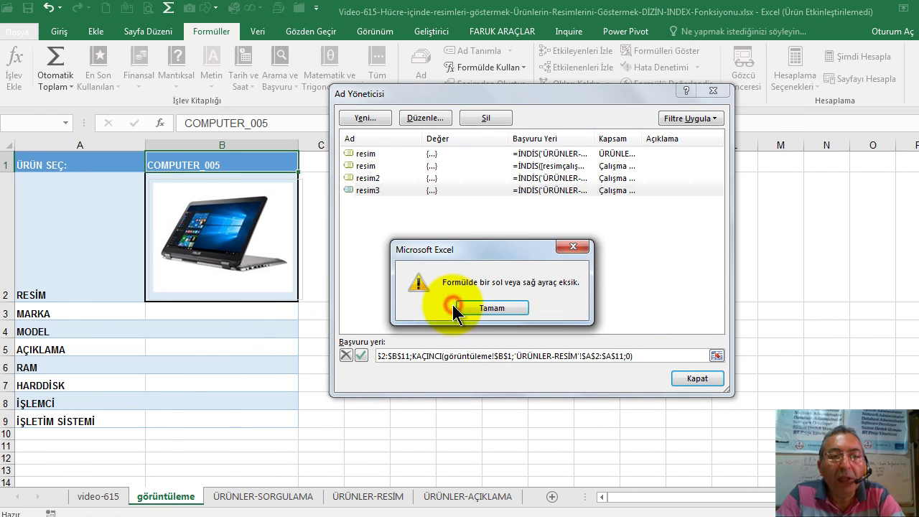
left_click(492, 309)
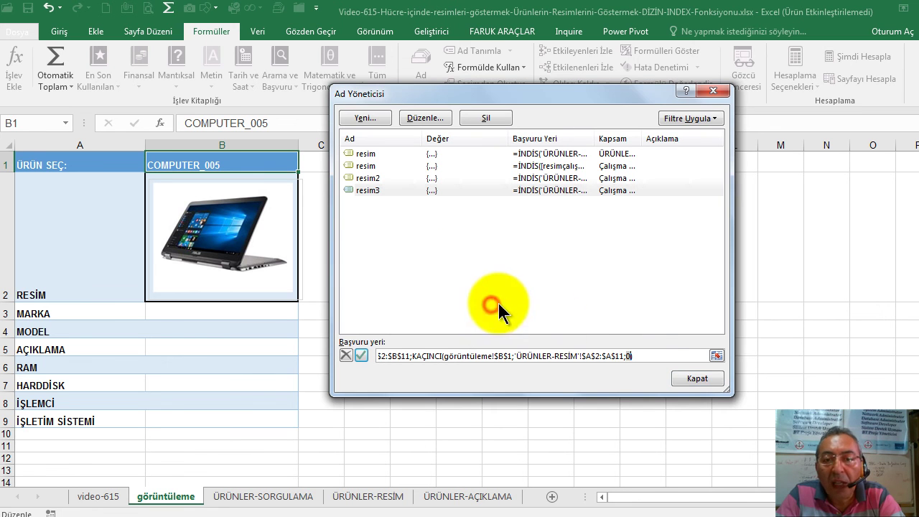
left_click(644, 352)
type(")")
key("Return")
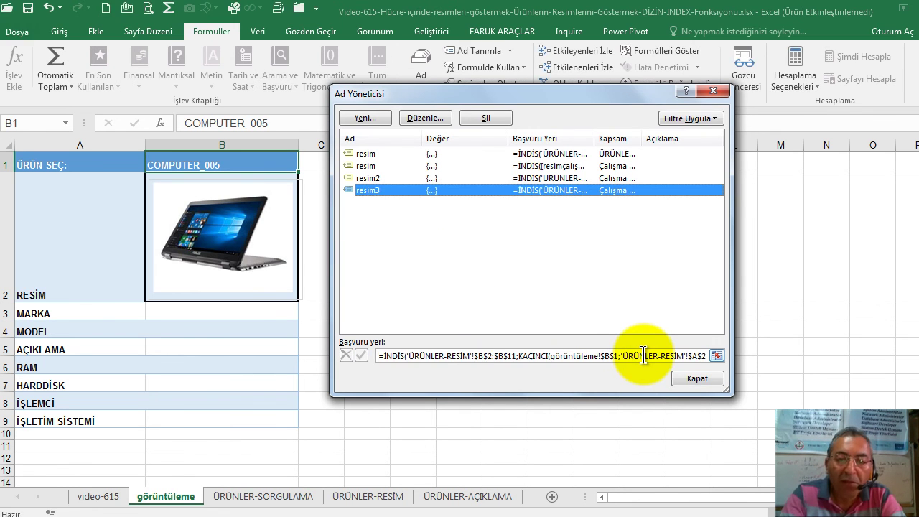
left_click(694, 377)
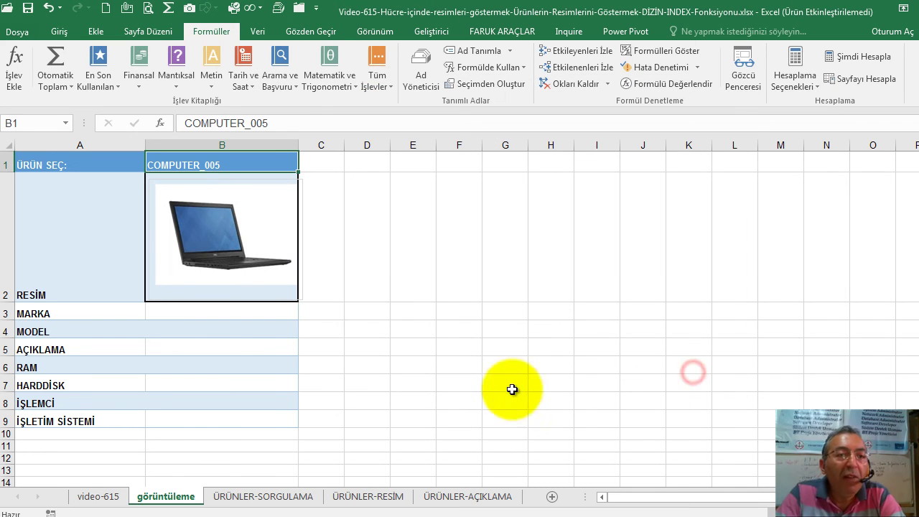
Pick COMPUTER_004, 001, 002 and finally 007 in B1, checking each picture, then select B3
left_click(248, 163)
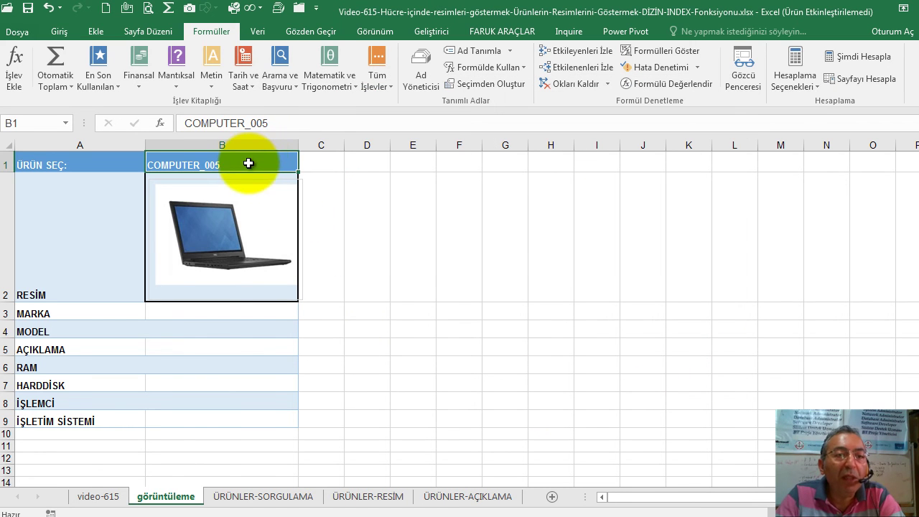
left_click(304, 165)
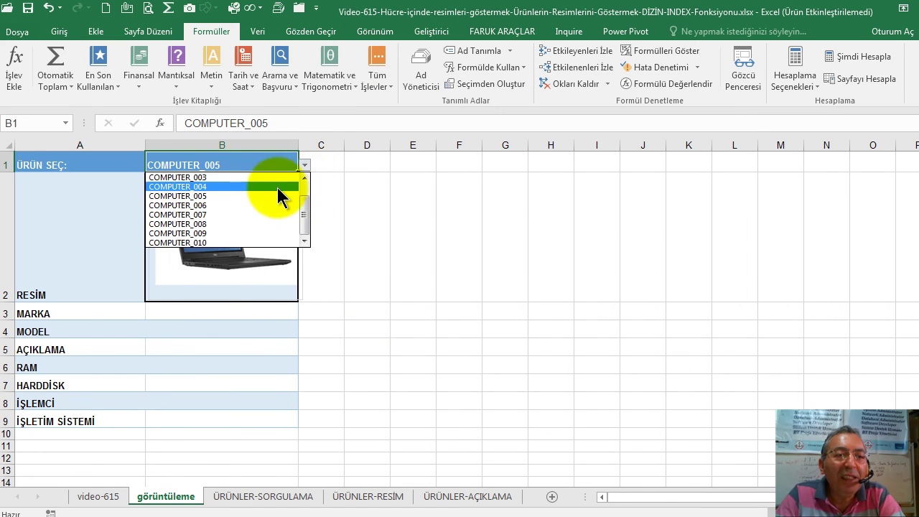
left_click(277, 191)
left_click(305, 165)
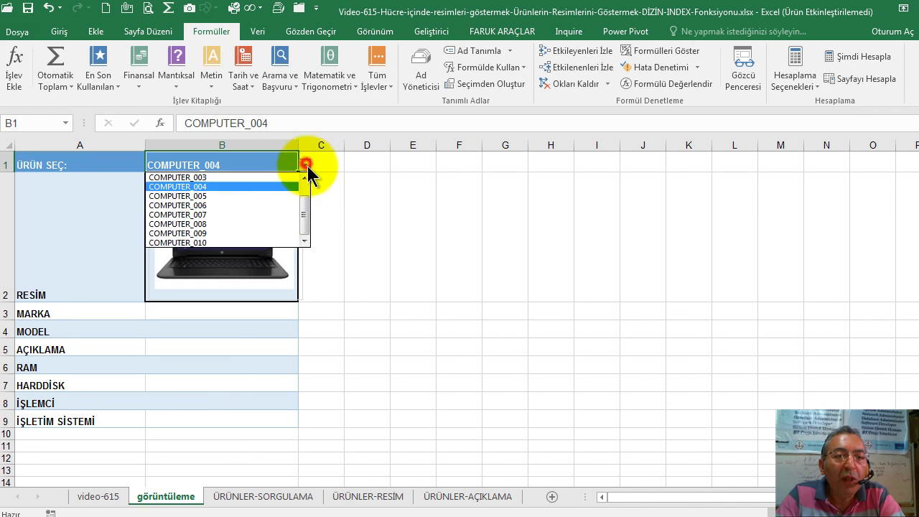
left_click(252, 179)
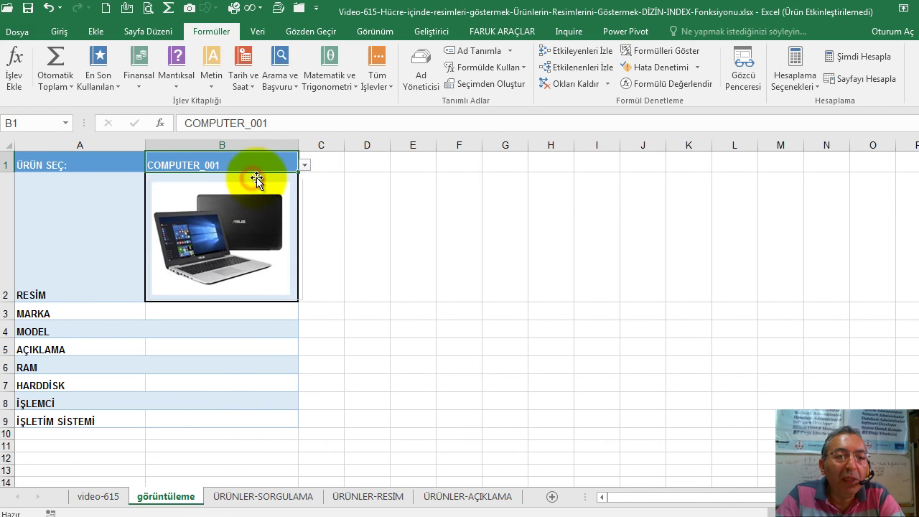
left_click(305, 165)
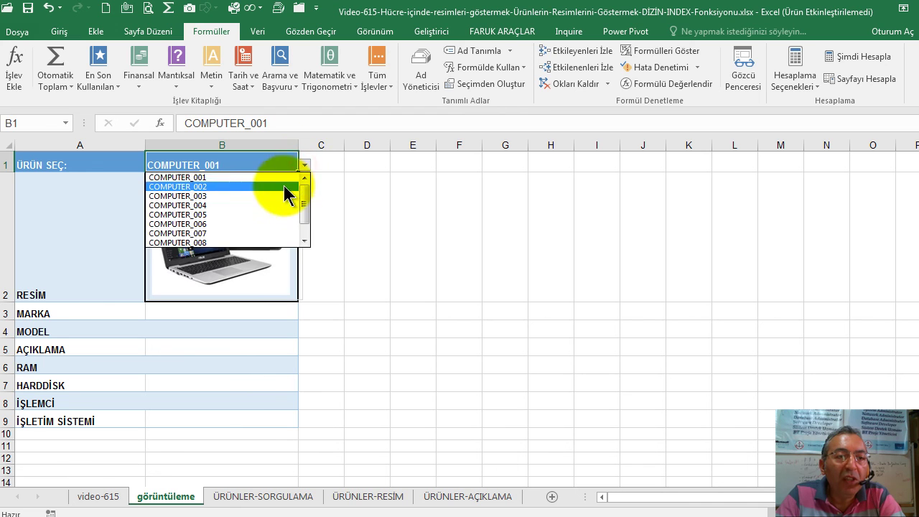
left_click(291, 187)
left_click(306, 165)
left_click(300, 228)
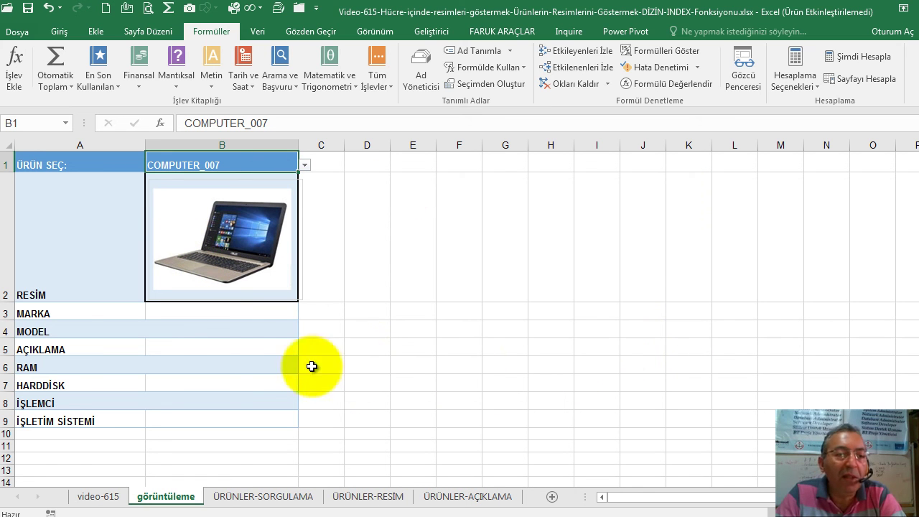
left_click(190, 314)
scroll(182, 403, "down", 2)
scroll(181, 417, "up", 2)
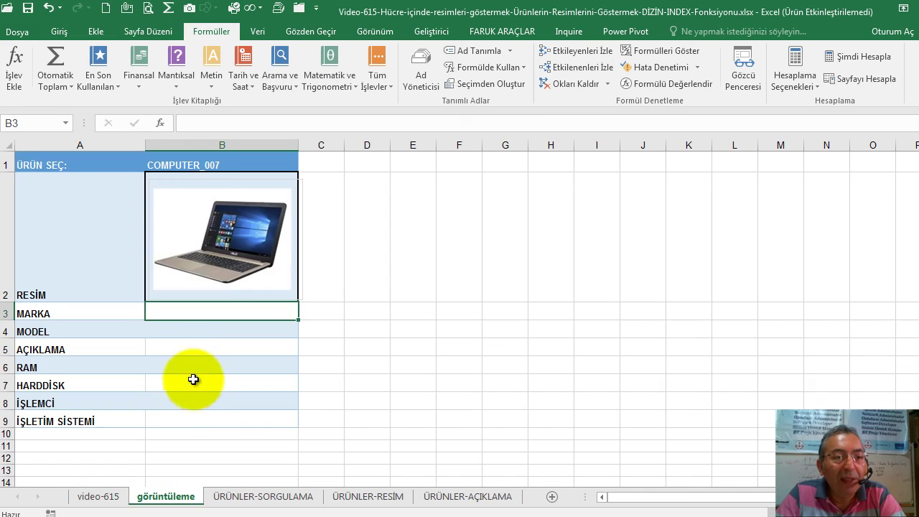
Look over the product details on the ÜRÜNLER-AÇIKLAMA sheet, then return to görüntüleme
left_click(481, 503)
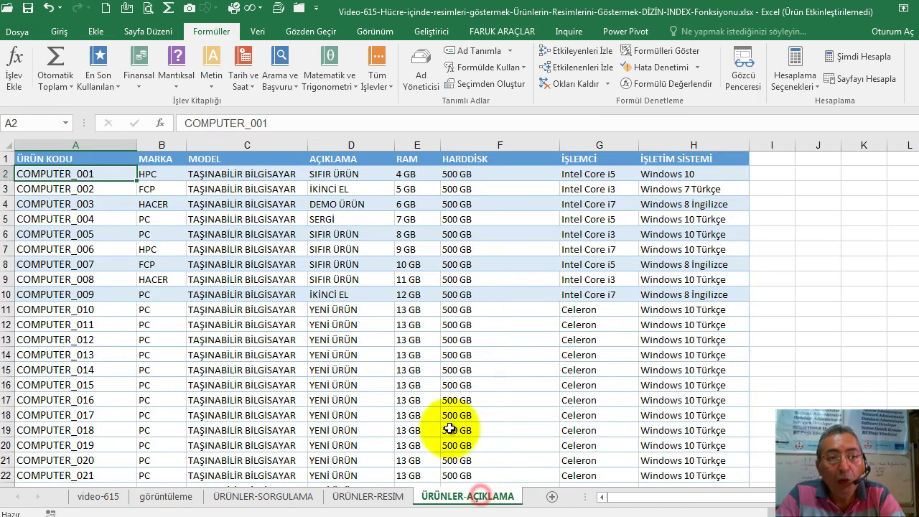
scroll(481, 431, "down", 1)
scroll(480, 436, "down", 3)
scroll(478, 435, "up", 4)
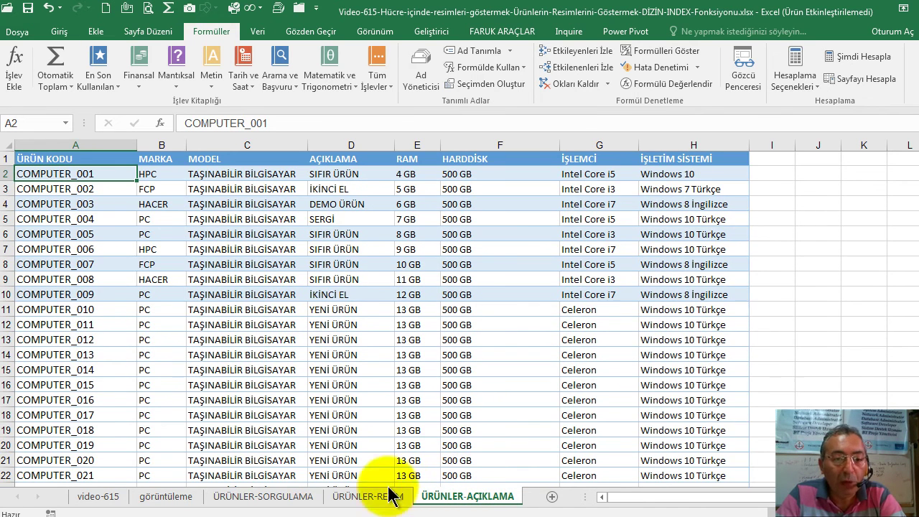
left_click(177, 502)
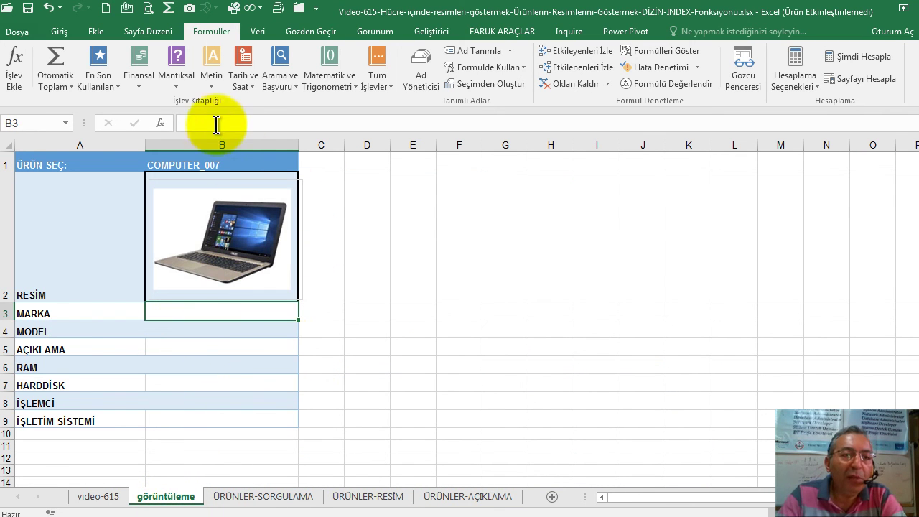
Insert the array form of İNDİS into B3 from the All functions list
left_click(160, 124)
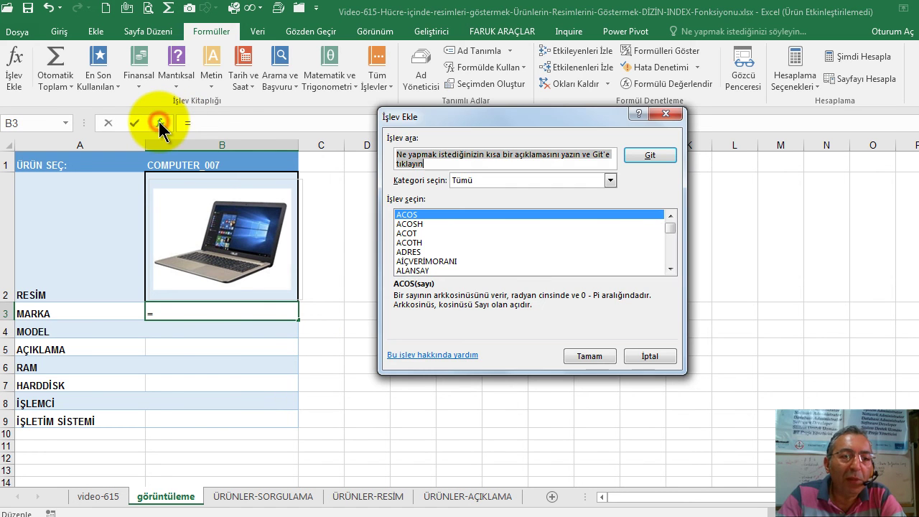
left_click(493, 179)
left_click(486, 195)
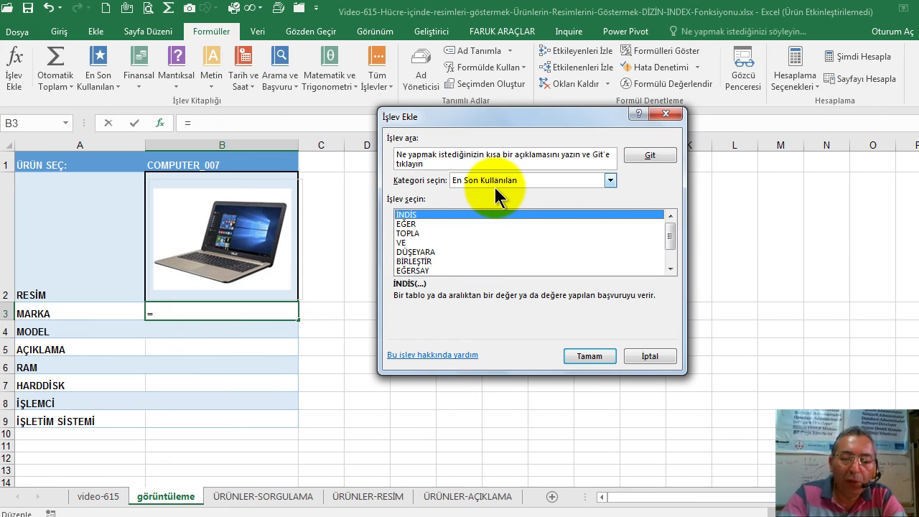
left_click(518, 181)
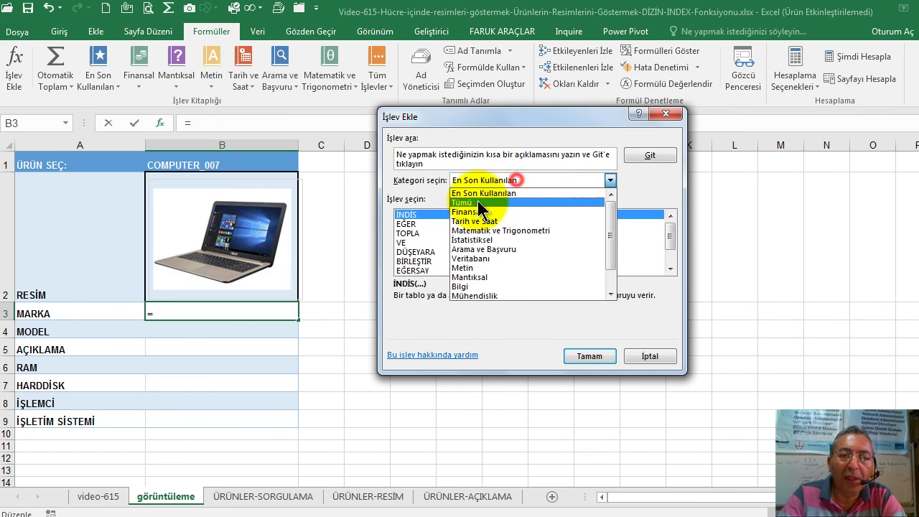
left_click(474, 204)
key("i")
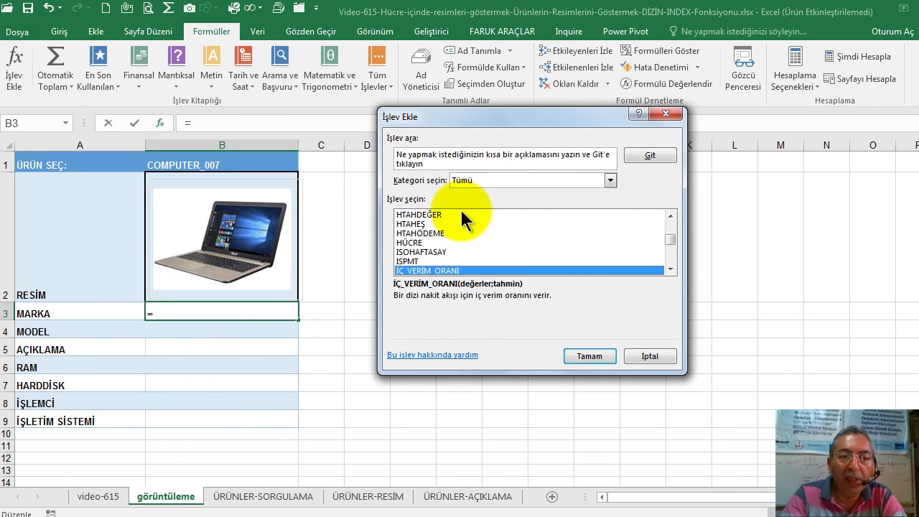
left_click(673, 268)
left_click(673, 269)
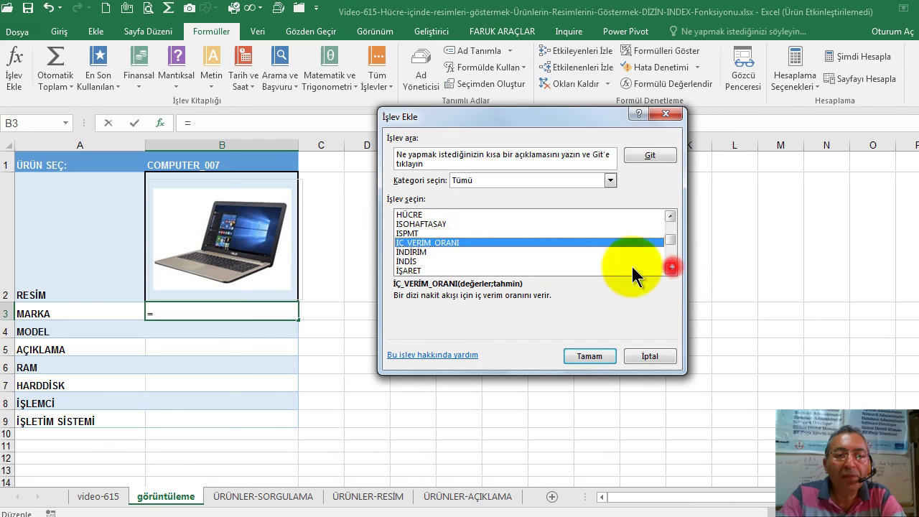
left_click(434, 260)
left_click(590, 355)
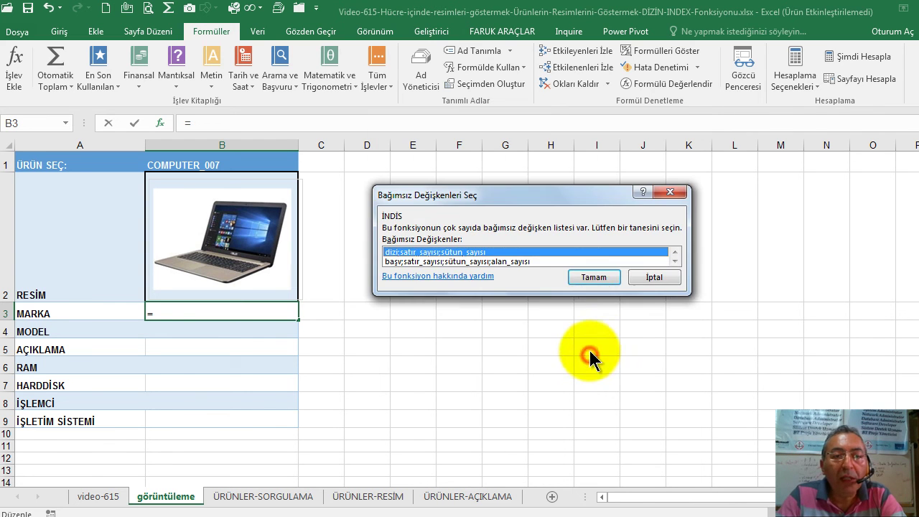
left_click(599, 277)
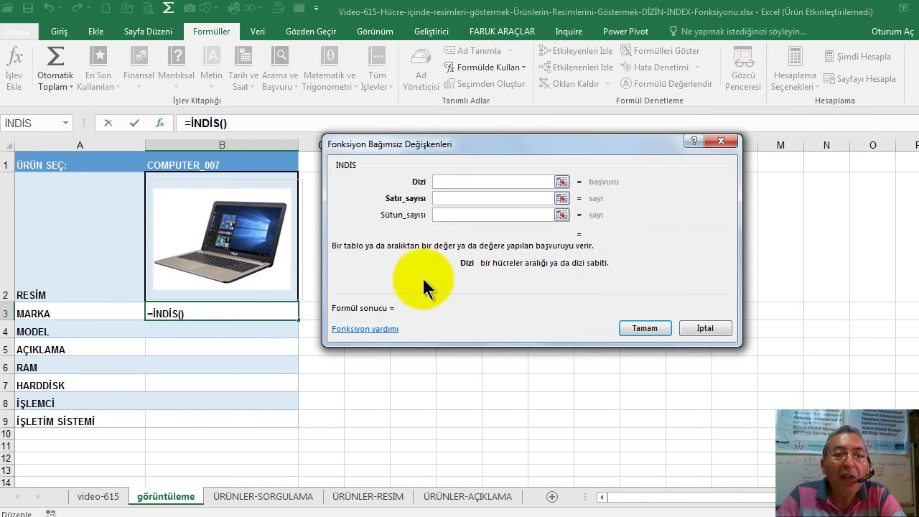
Set İNDİS's array to the absolute range 'ÜRÜNLER-AÇIKLAMA'!$B$2:$H$11
left_click(459, 498)
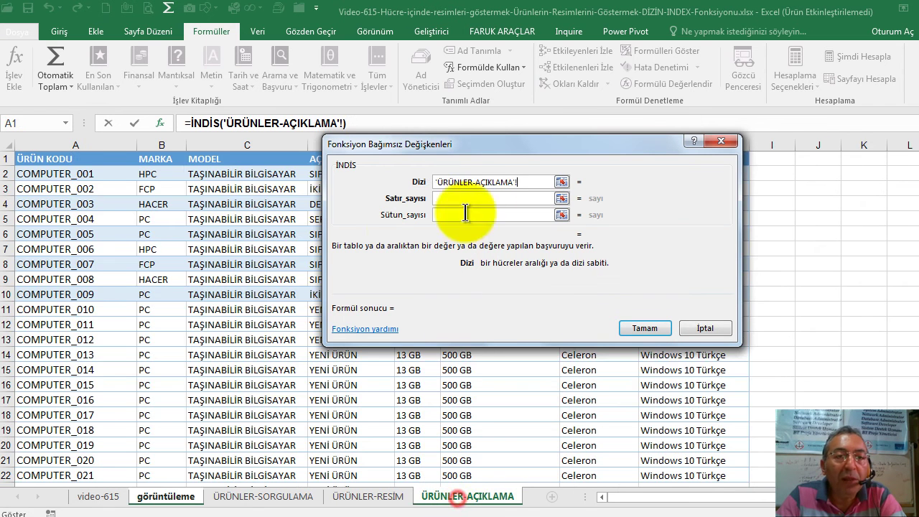
left_click_drag(460, 152, 589, 216)
mouse_move(162, 174)
left_mouse_down()
mouse_move(677, 217)
mouse_move(661, 388)
mouse_move(719, 315)
left_mouse_up()
key("F4")
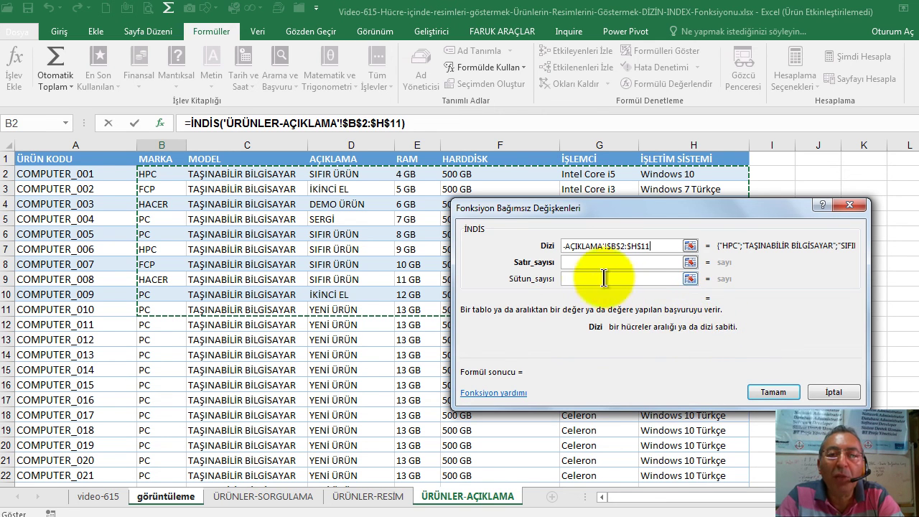
left_click(575, 261)
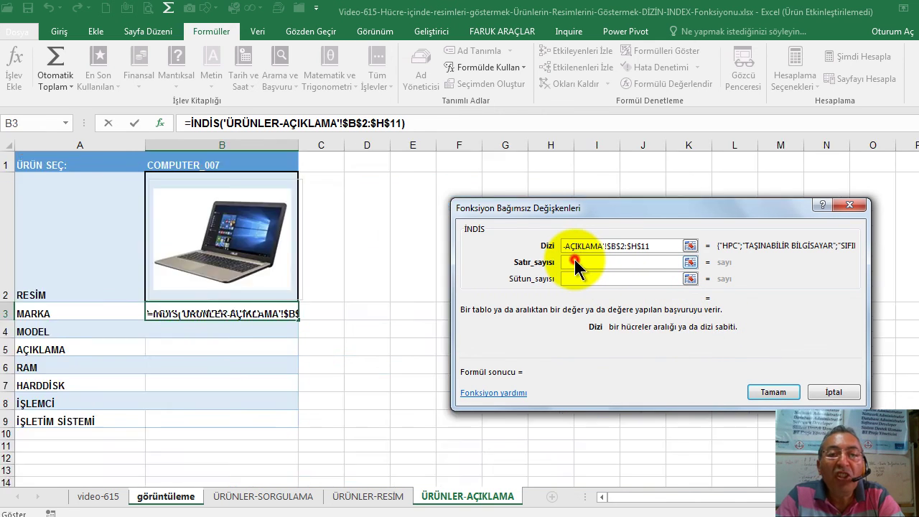
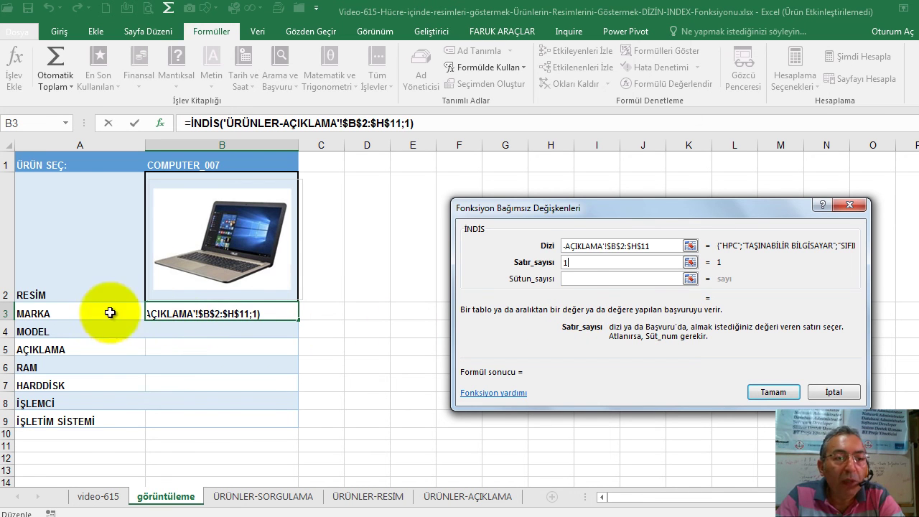
Finish B3's INDEX brand formula with column 1 so it shows HPC, and fill it down to B9
left_click(575, 280)
type("1")
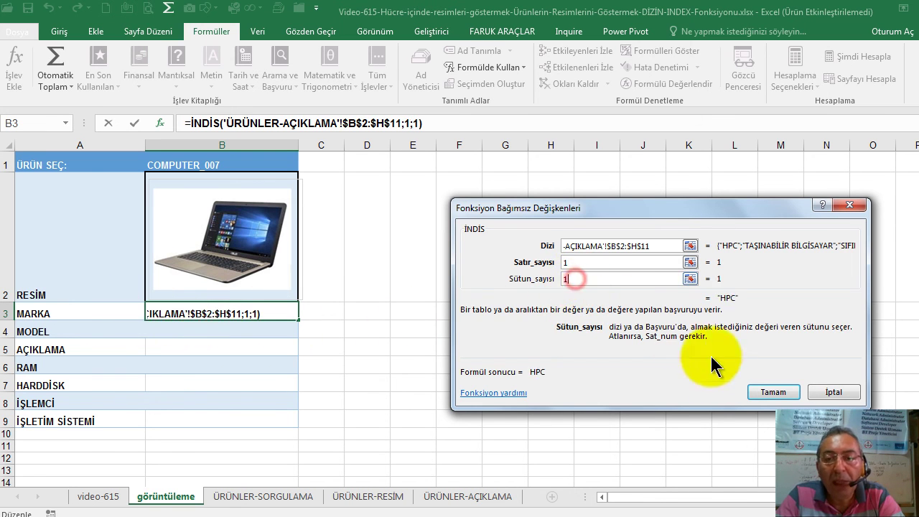
left_click(771, 392)
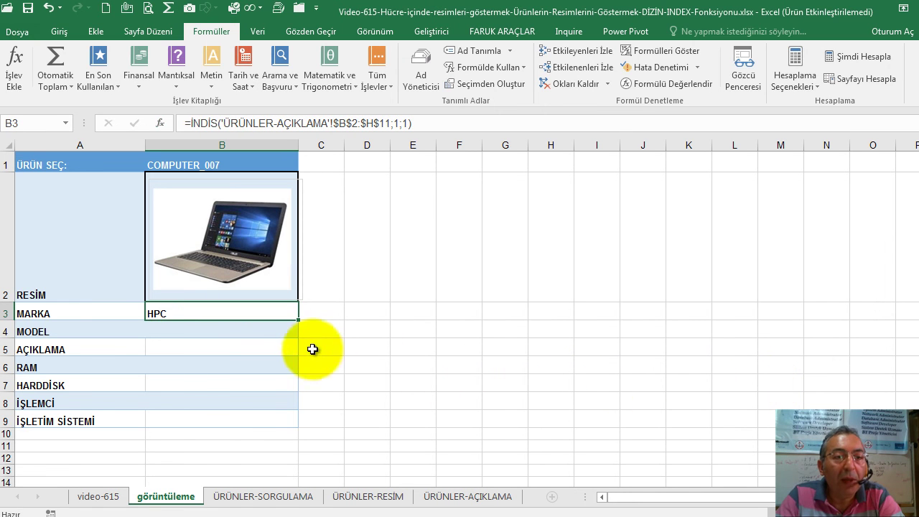
left_click_drag(298, 320, 287, 424)
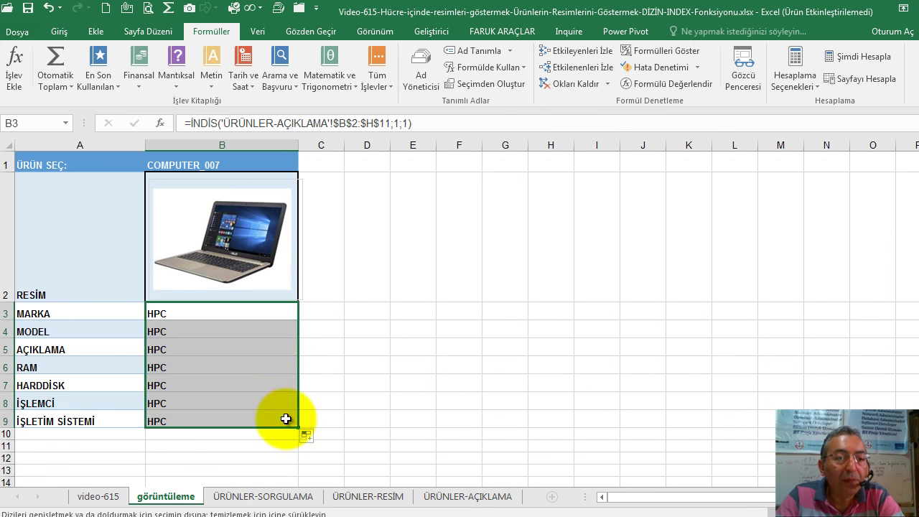
left_click(168, 312)
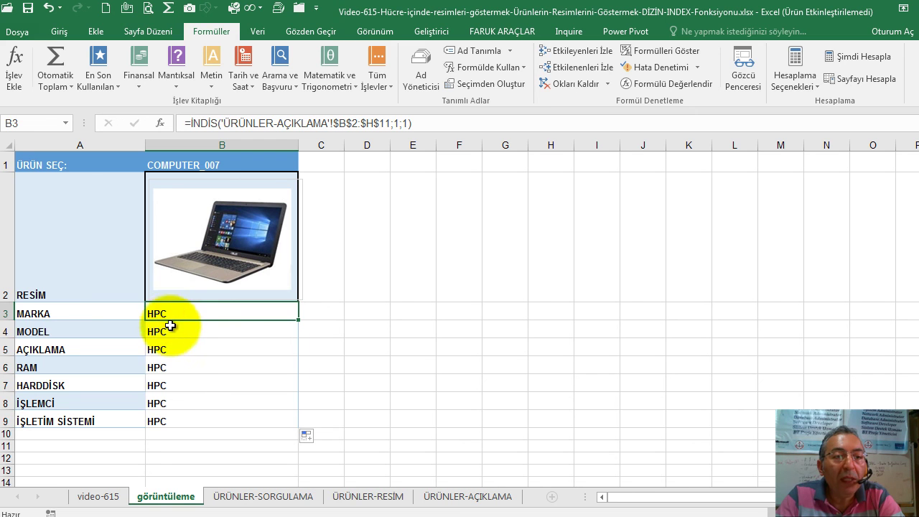
Check the product table on ÜRÜNLER-AÇIKLAMA, then return to the görüntüleme viewer sheet
double_click(164, 331)
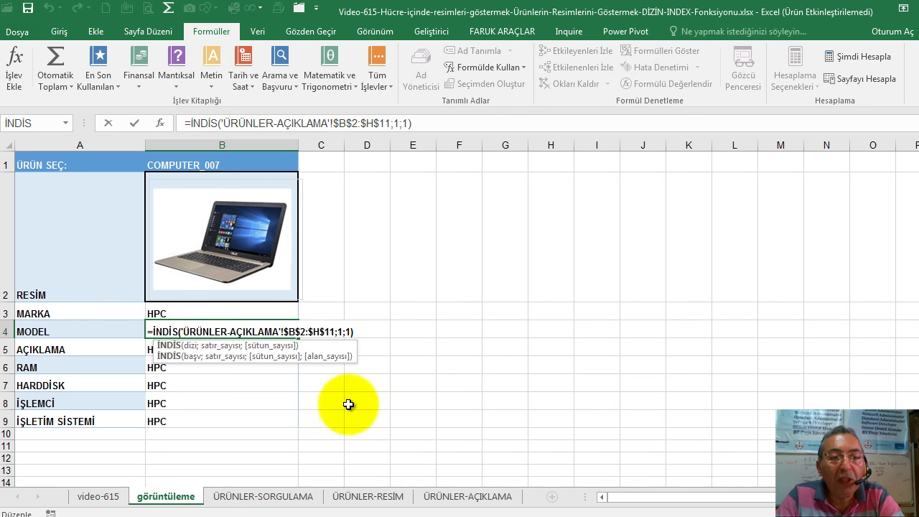
key("Escape")
left_click(471, 497)
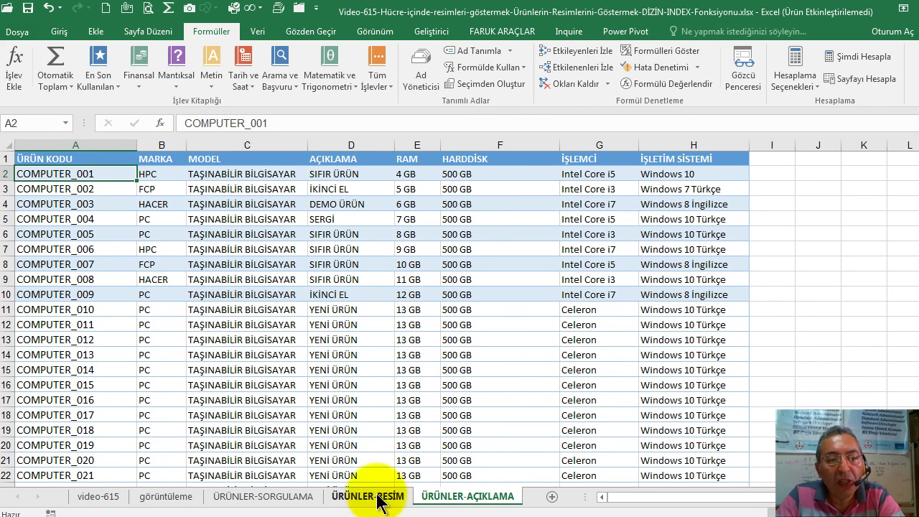
left_click(172, 499)
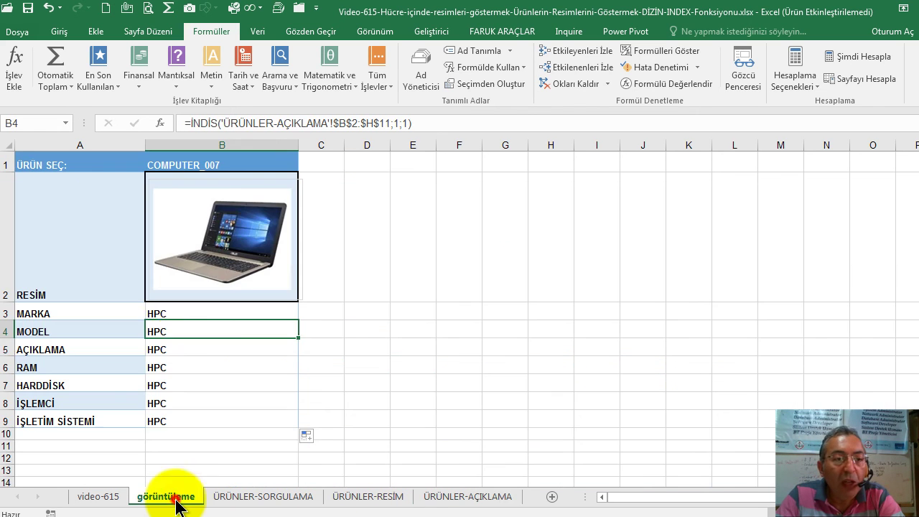
Point the MODEL and AÇIKLAMA formulas at columns 2 and 3 to show TAŞINABİLİR BİLGİSAYAR and SIFIR ÜRÜN
double_click(185, 330)
left_click(349, 330)
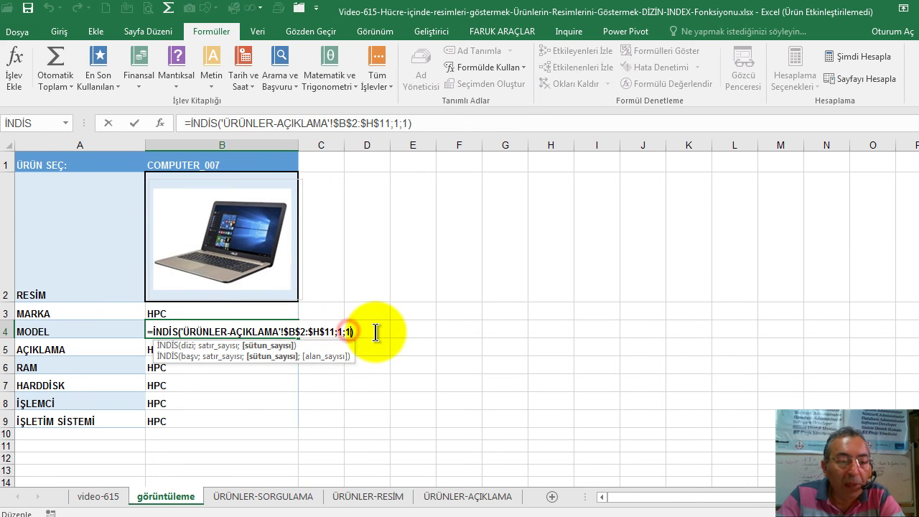
type("2")
key("Return")
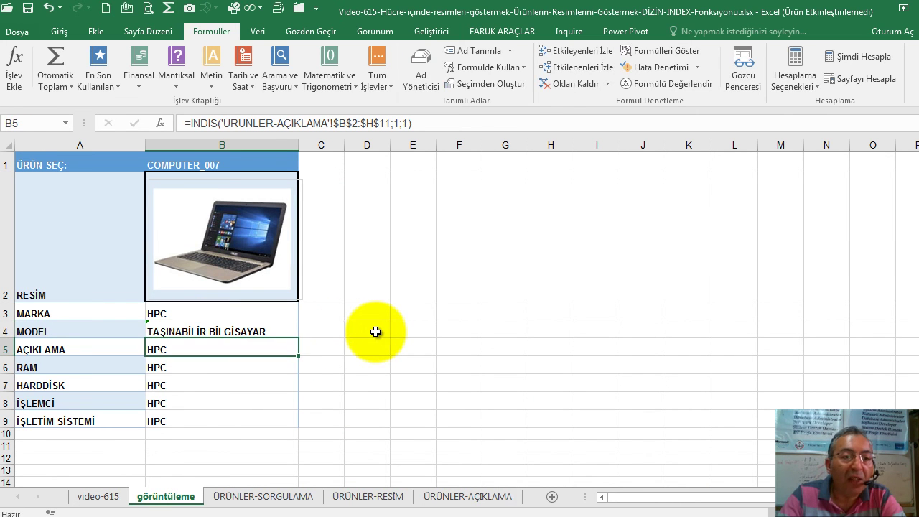
double_click(224, 352)
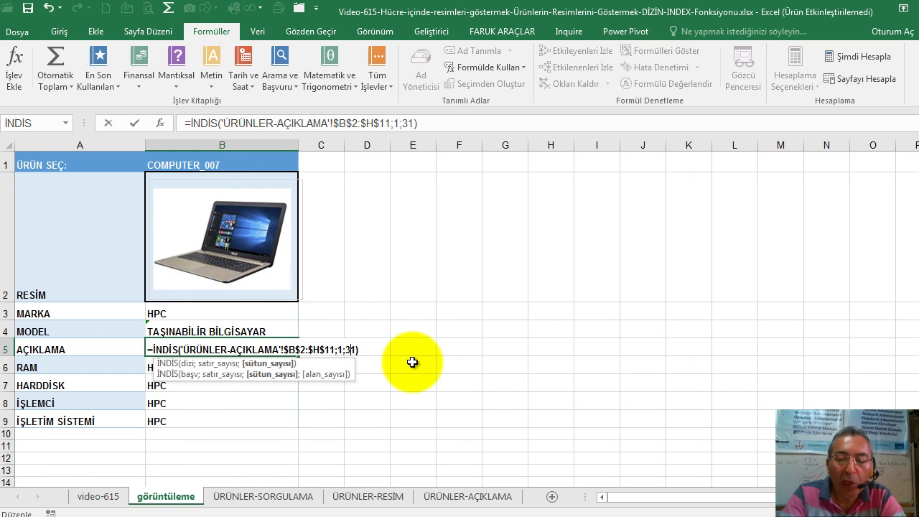
key("Return")
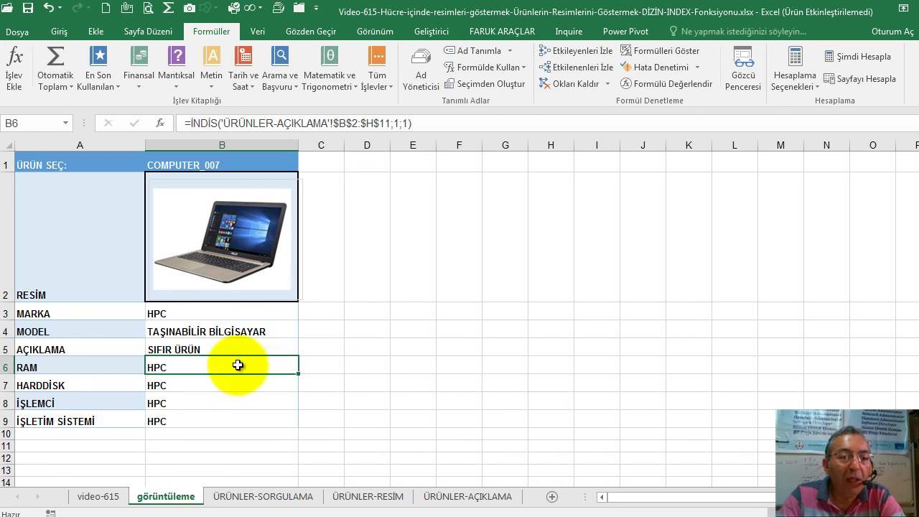
Correct the column number in the RAM formula in B6 toward column 4
double_click(236, 367)
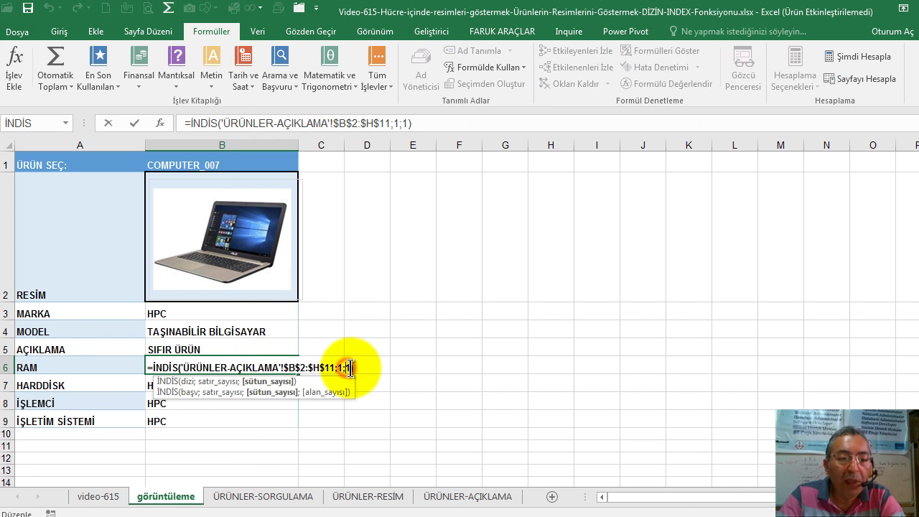
type("5")
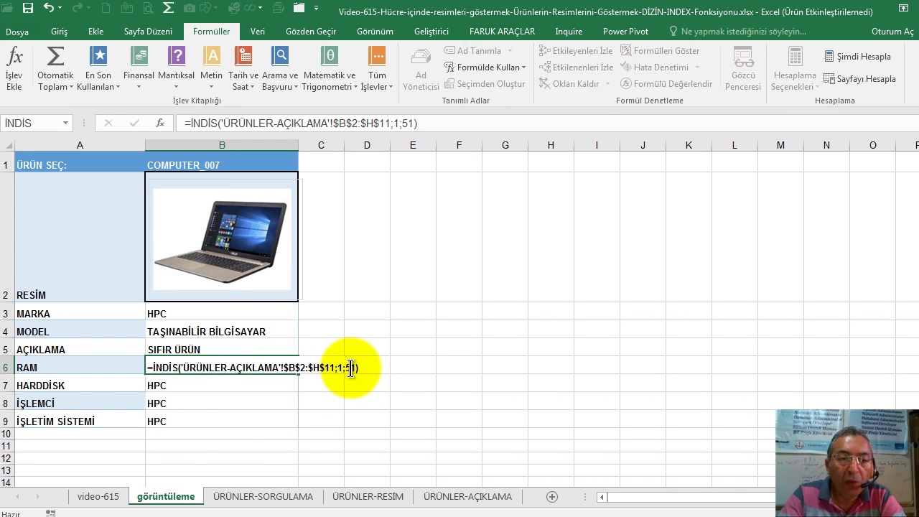
key("Return")
left_click(244, 367)
double_click(246, 366)
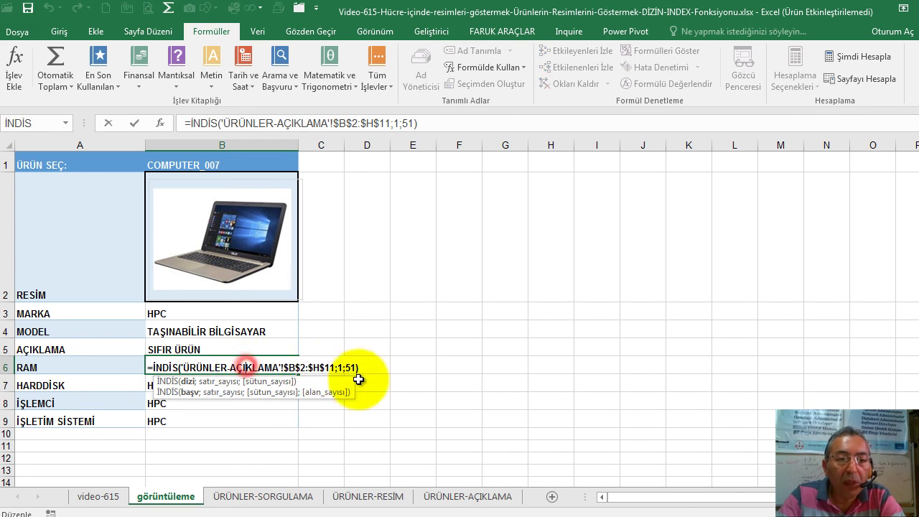
left_click(350, 368)
key("Delete")
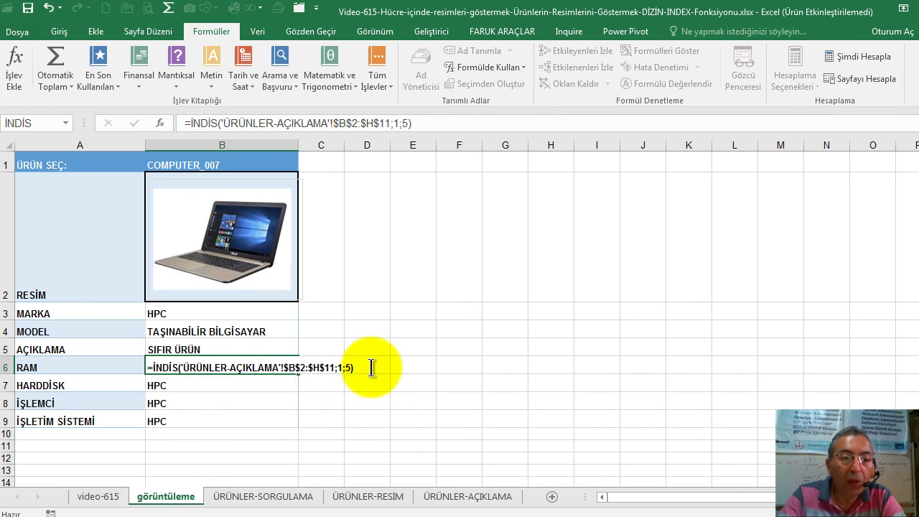
key("Return")
left_click(238, 366)
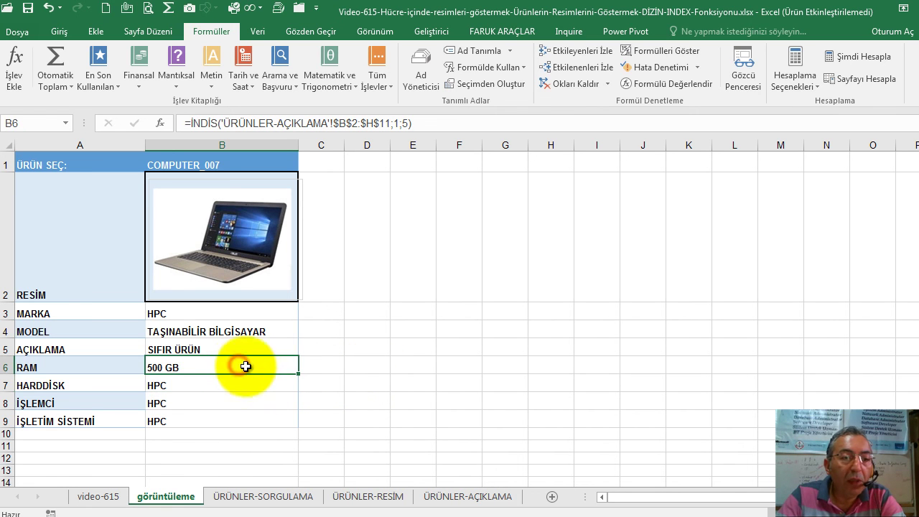
double_click(272, 365)
left_click(346, 368)
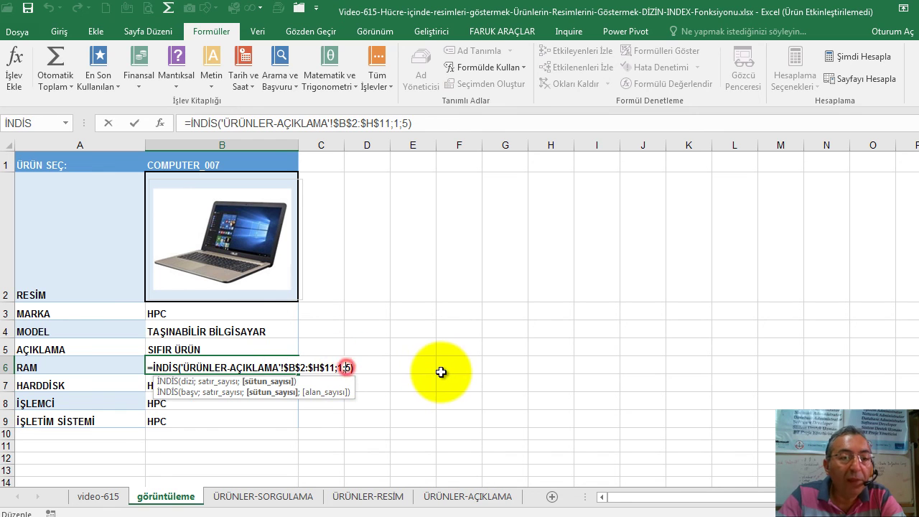
type("4")
key("Delete")
Commit RAM as 4 GB and set the HARDDİSK formula to column 5, showing 500 GB
key("Return")
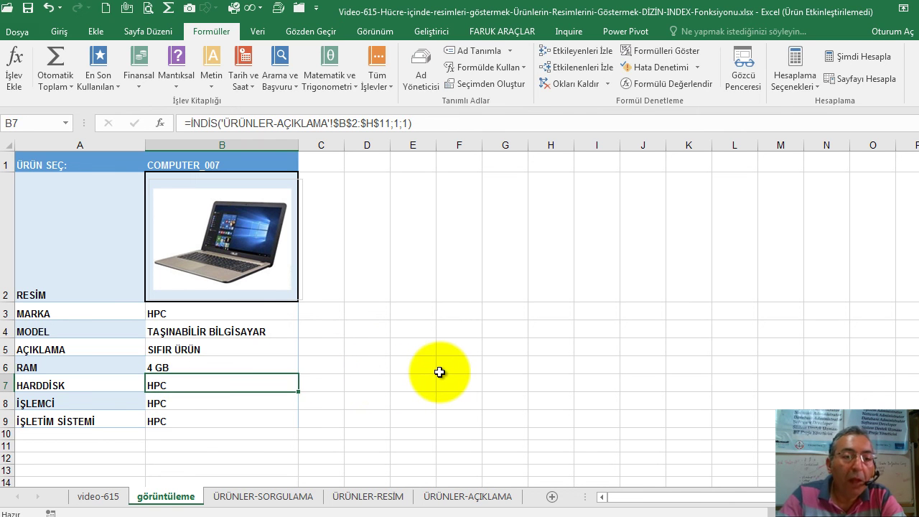
double_click(268, 388)
left_click(348, 387)
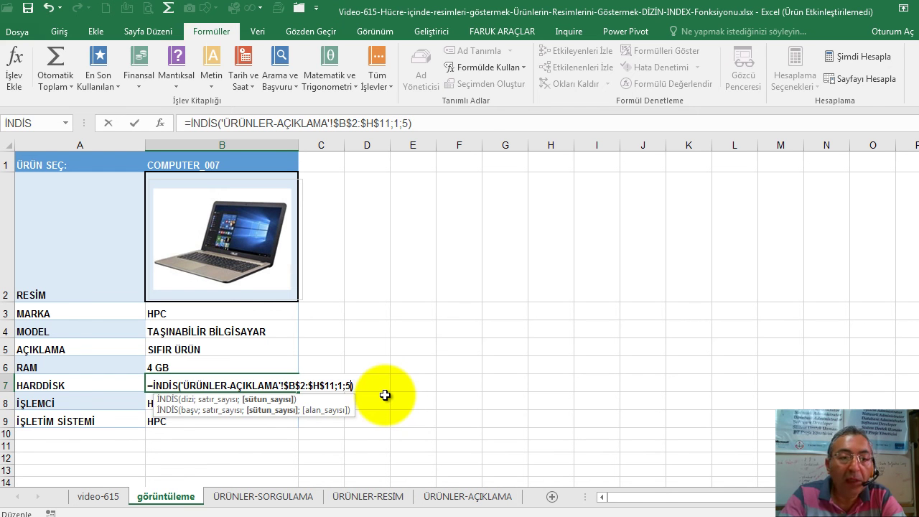
key("Return")
Set the İŞLEMCİ and İŞLETİM SİSTEMİ formulas to columns 6 and 7 for Intel Core i5 and Windows 10
double_click(238, 403)
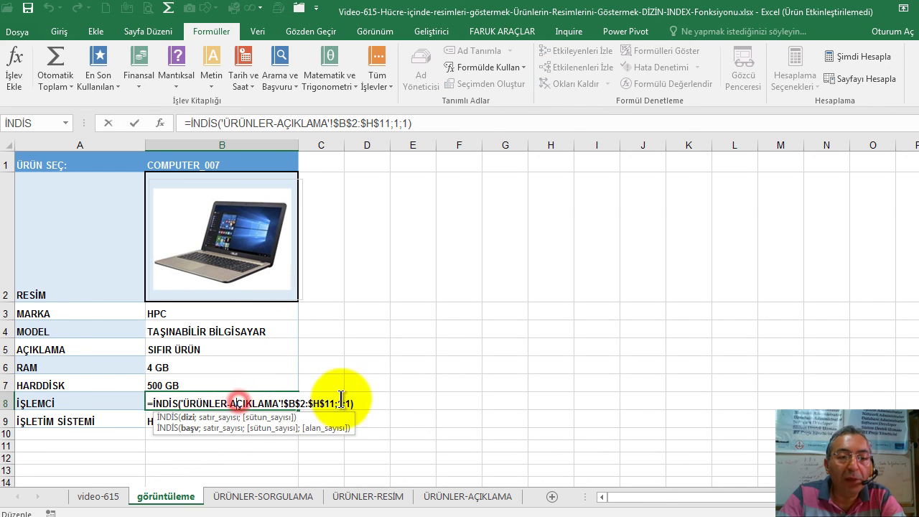
left_click(346, 403)
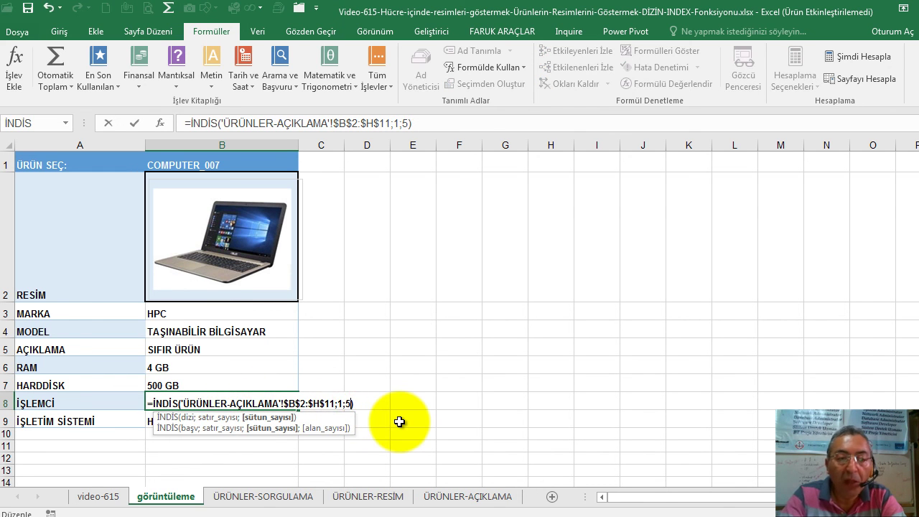
key("Return")
double_click(219, 404)
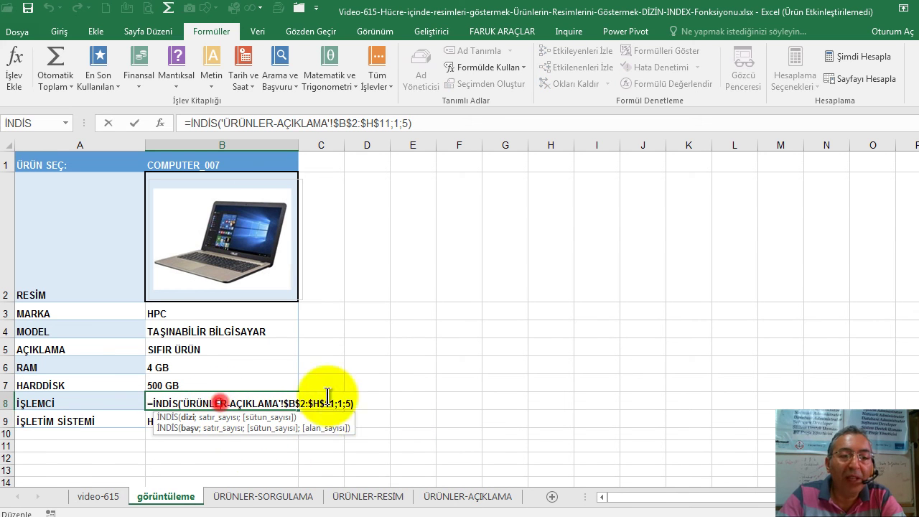
left_click(345, 403)
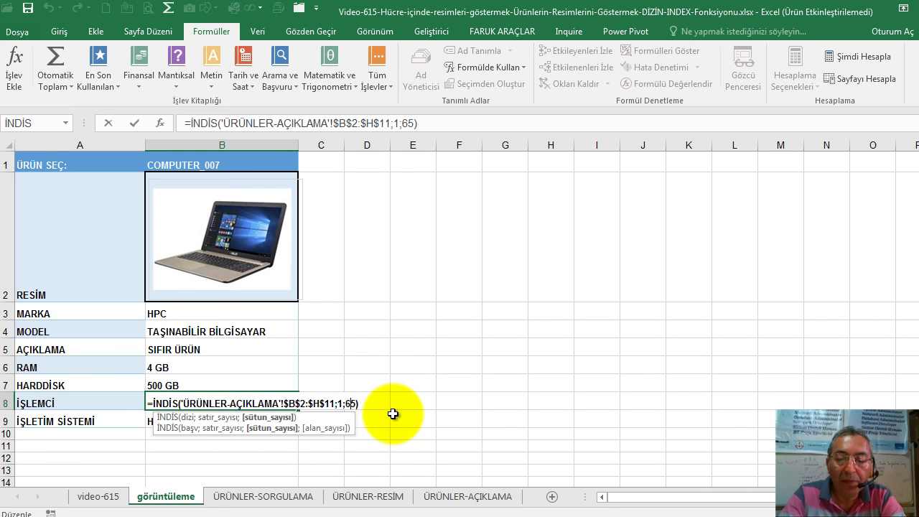
left_click(448, 376)
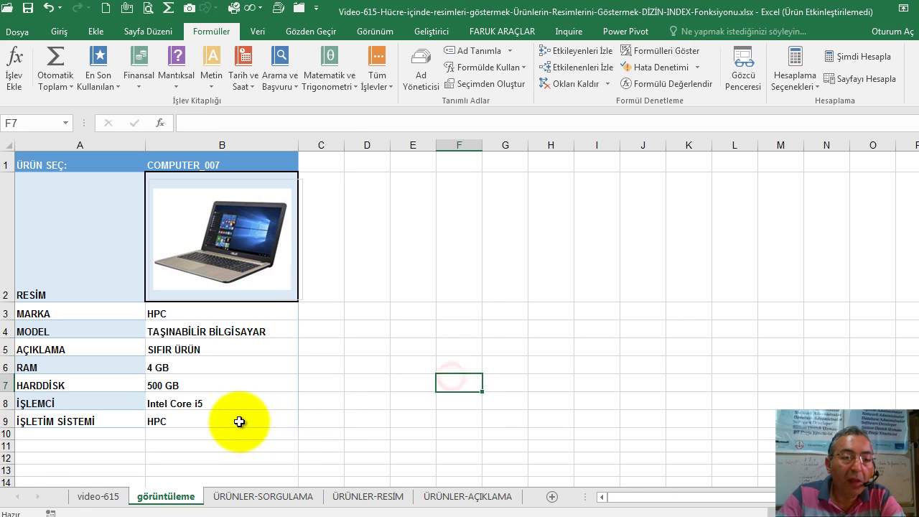
double_click(240, 421)
left_click(346, 421)
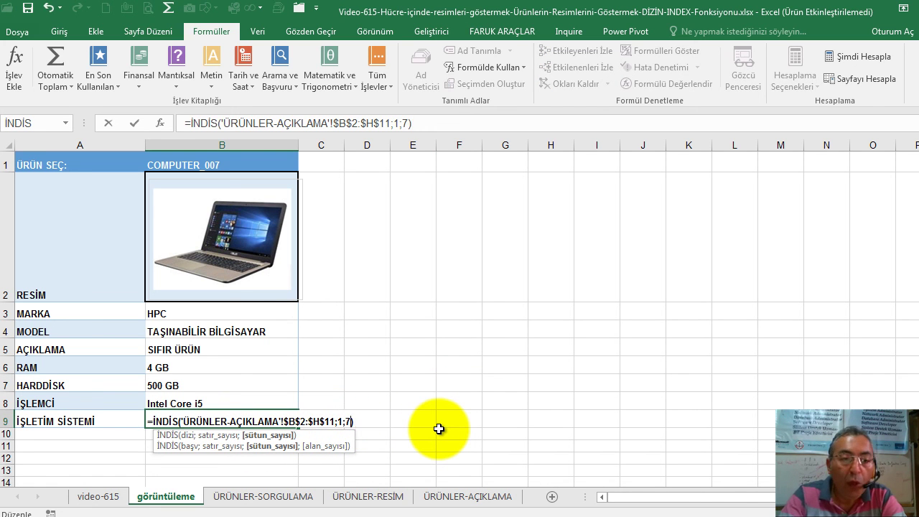
key("Return")
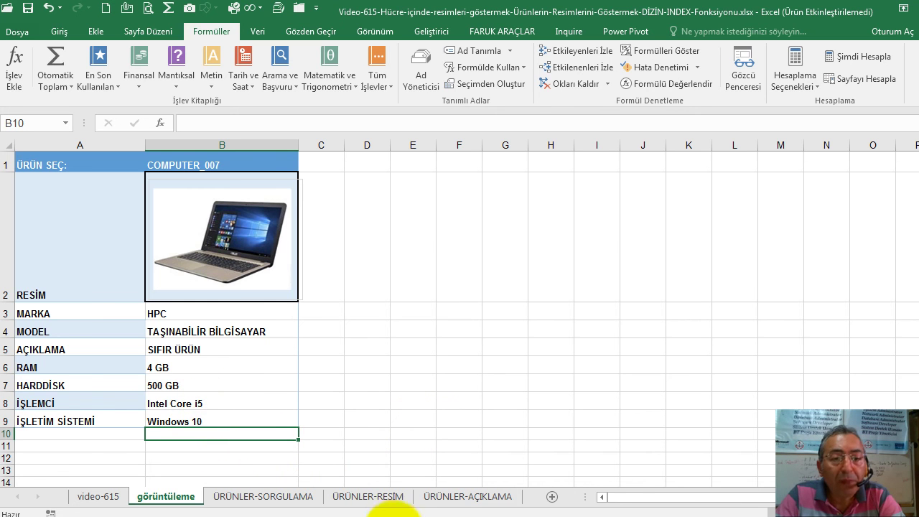
left_click(446, 497)
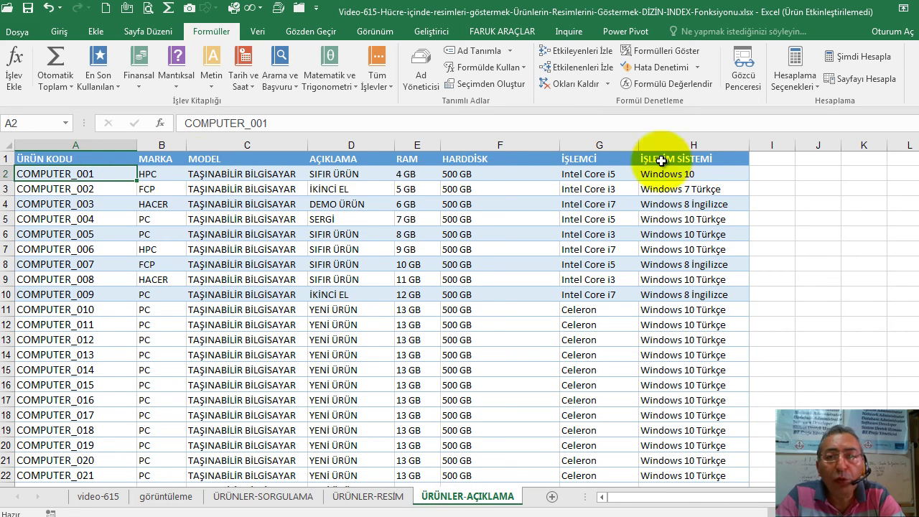
left_click(149, 502)
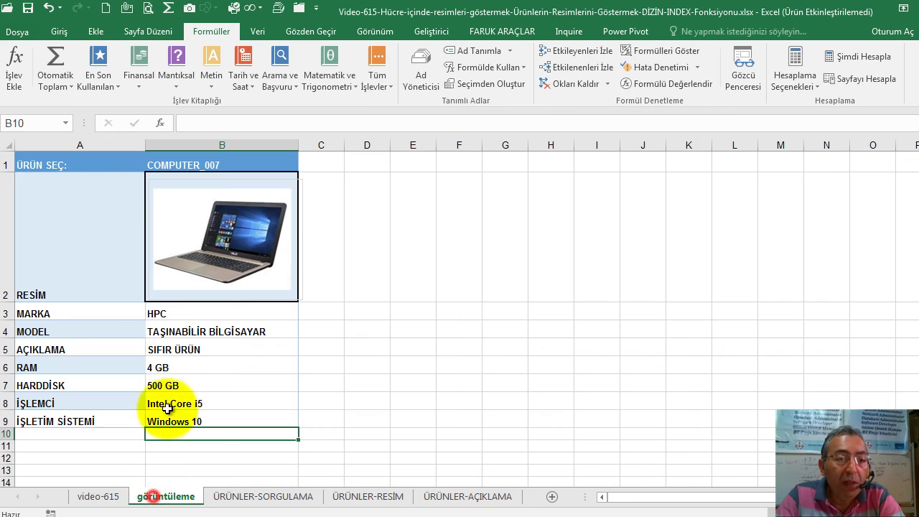
left_click(286, 163)
left_click(305, 164)
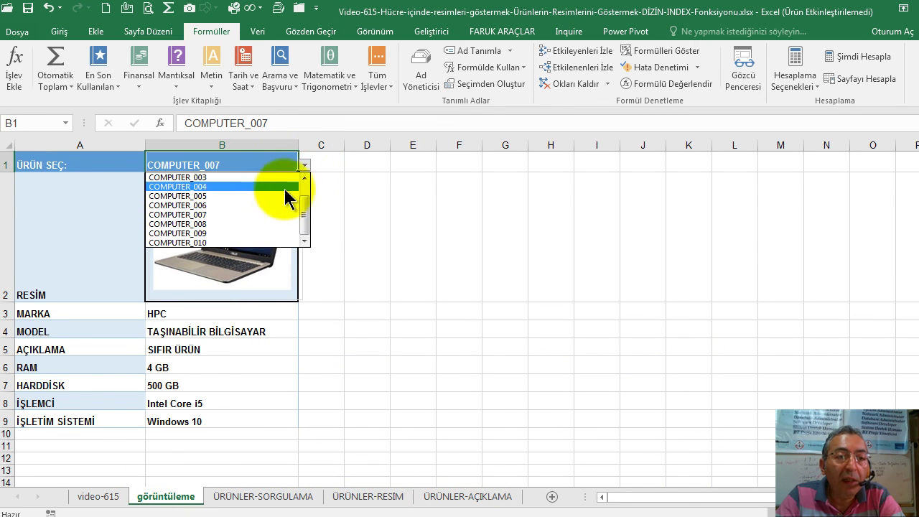
left_click(258, 214)
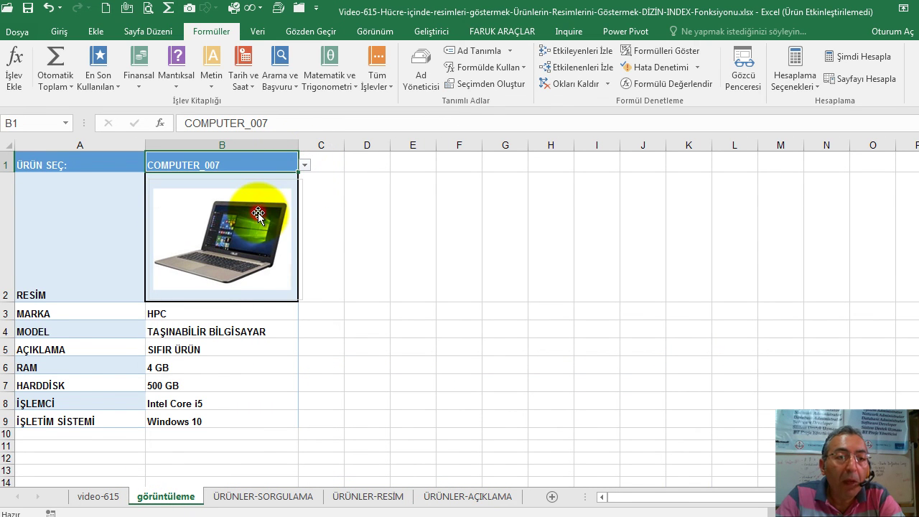
left_click(231, 313)
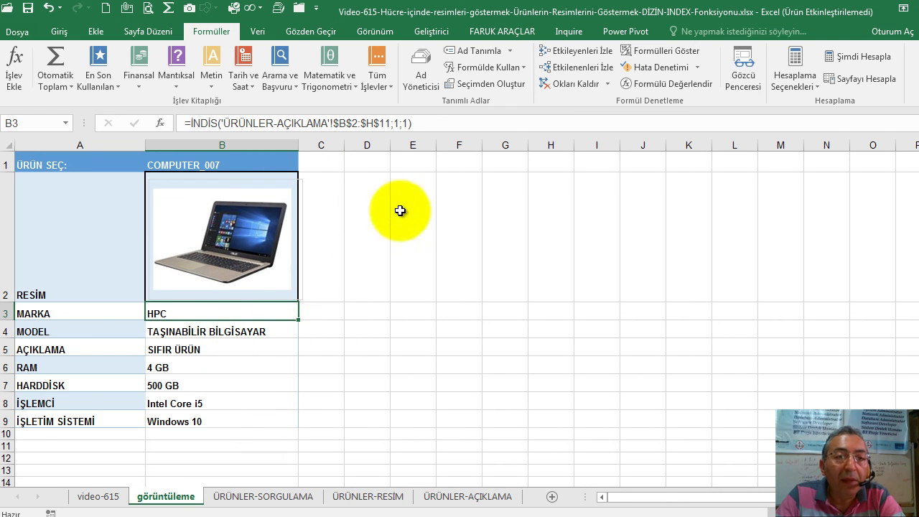
Clear the fixed row number from B3's İNDİS brand formula and bring up the full function list
double_click(252, 311)
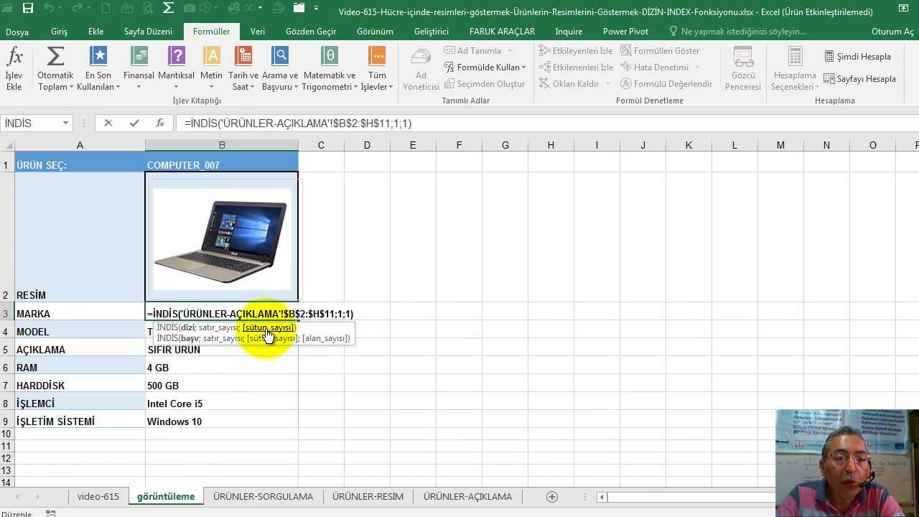
key("Escape")
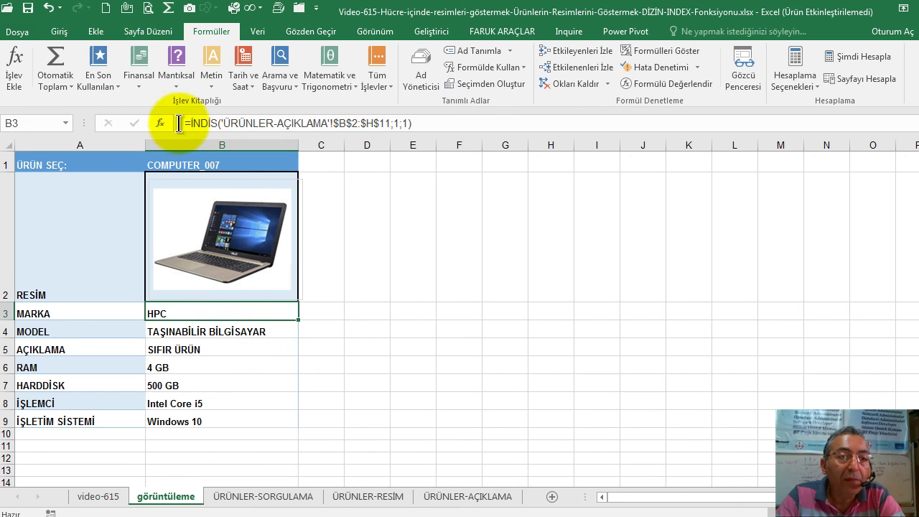
left_click(163, 124)
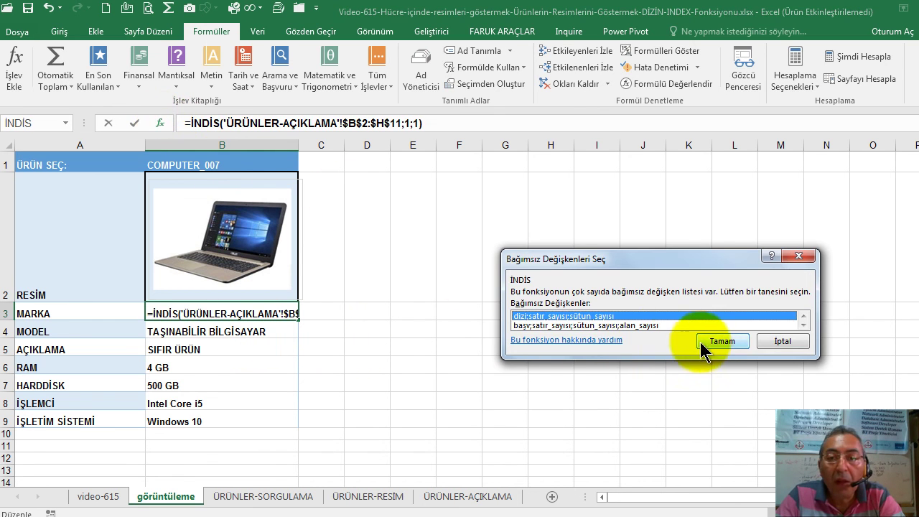
left_click(703, 343)
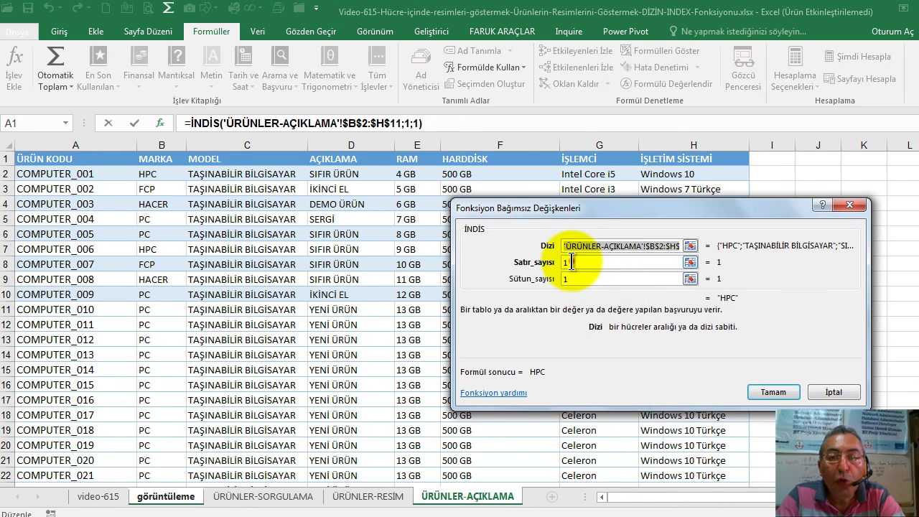
key("BackSpace")
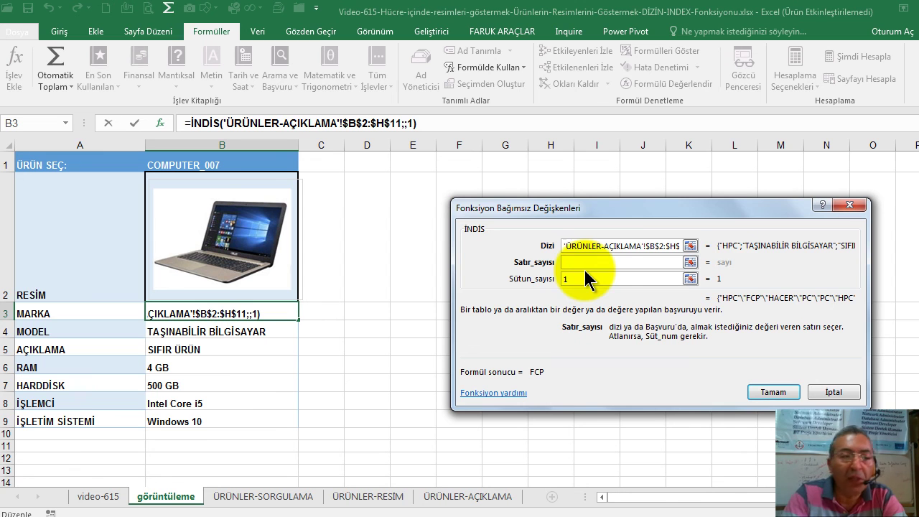
left_click(66, 122)
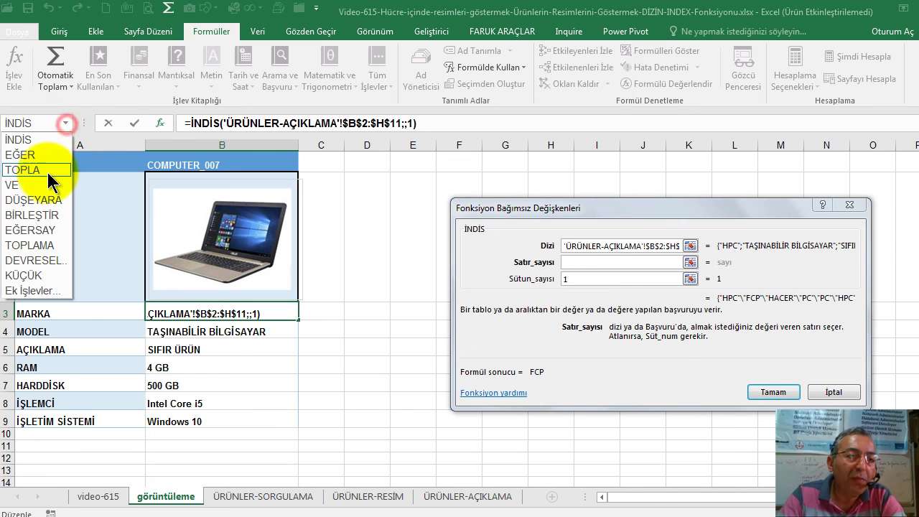
left_click(38, 290)
Insert KAÇINCI as the İNDİS row argument with lookup value $B$1
scroll(561, 293, "down", 1)
left_click(540, 289)
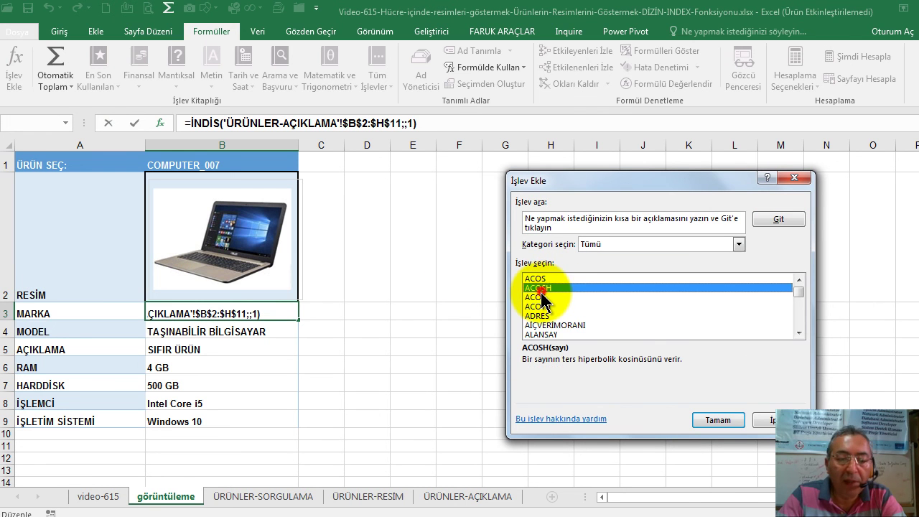
key("k")
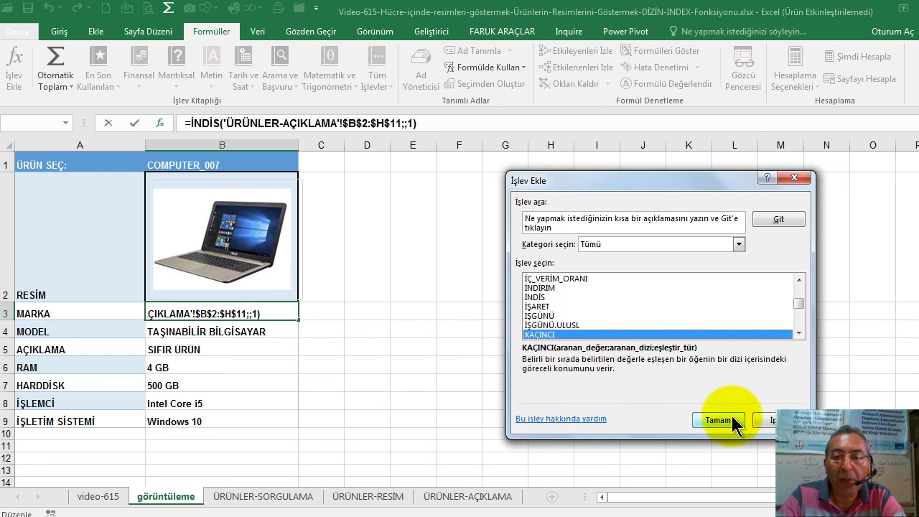
left_click(719, 421)
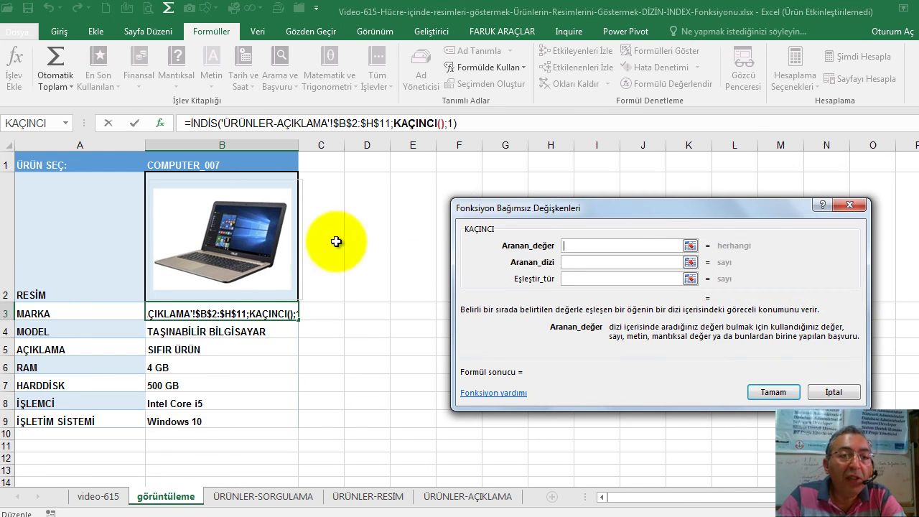
left_click(206, 165)
left_click(571, 262)
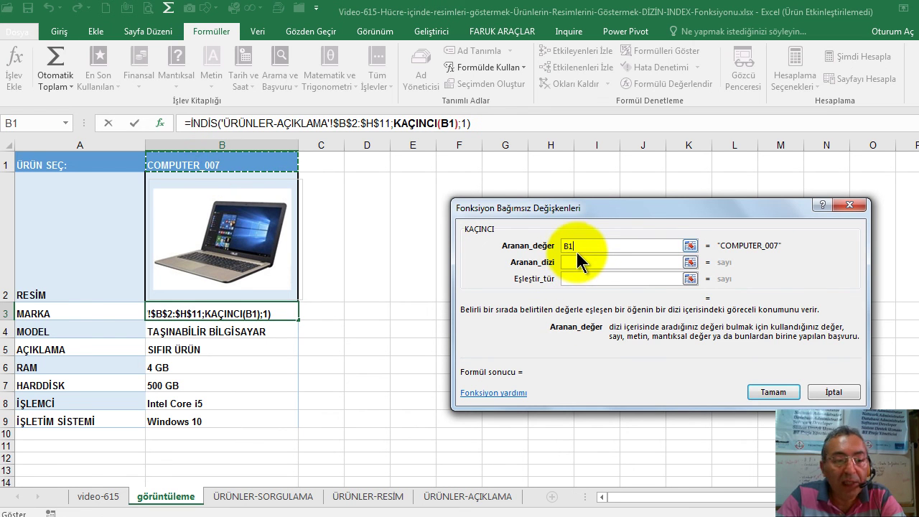
key("F4")
left_click(578, 262)
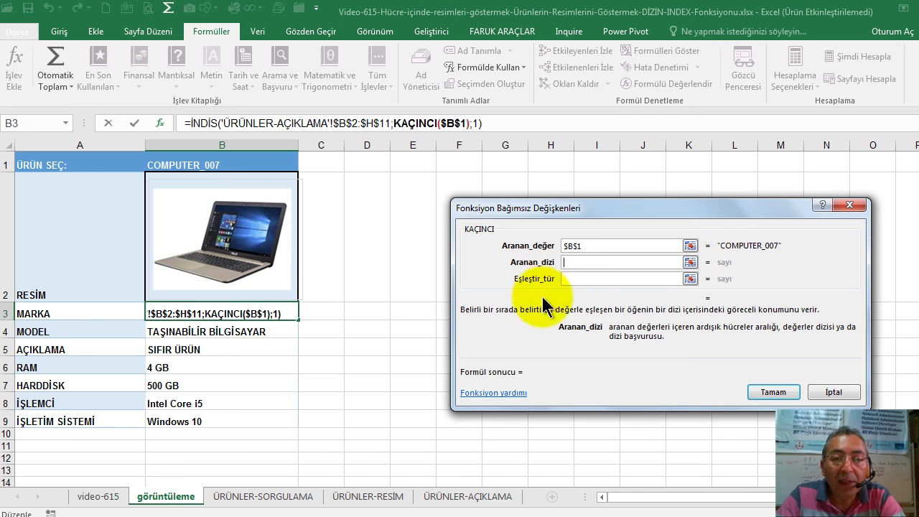
Set KAÇINCI's range to 'ÜRÜNLER-RESİM'!$A$2:$A$11 with match type 0 and confirm, showing FCP
left_click(442, 496)
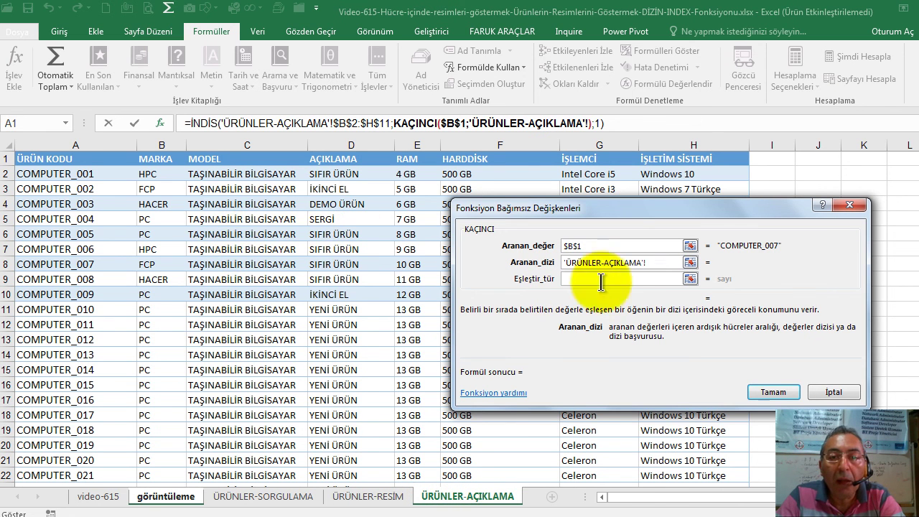
left_click_drag(654, 262, 543, 257)
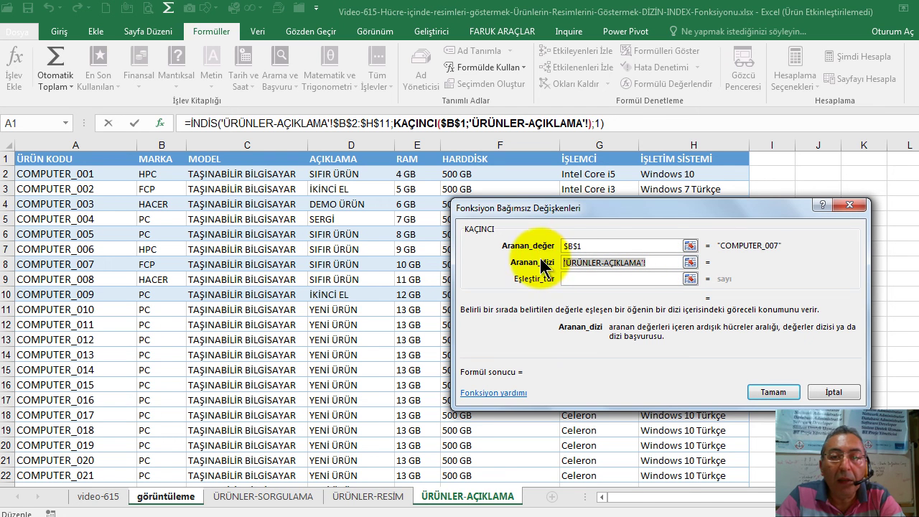
left_click(368, 502)
scroll(108, 201, "up", 3)
mouse_move(80, 188)
left_mouse_down()
mouse_move(61, 311)
mouse_move(109, 371)
left_mouse_up()
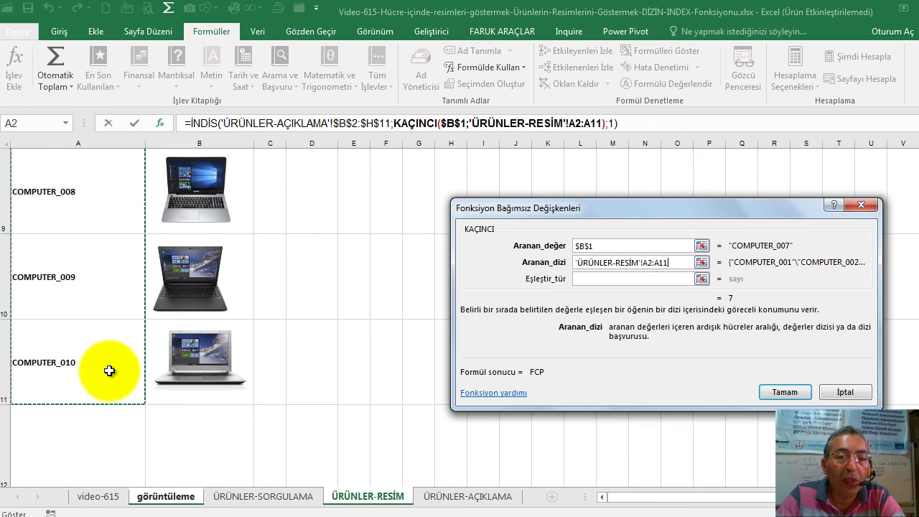
key("F4")
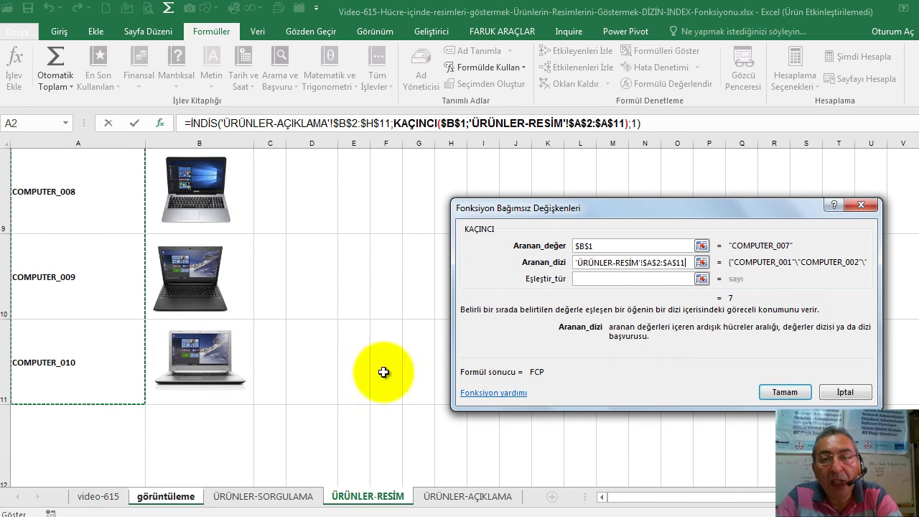
left_click(598, 279)
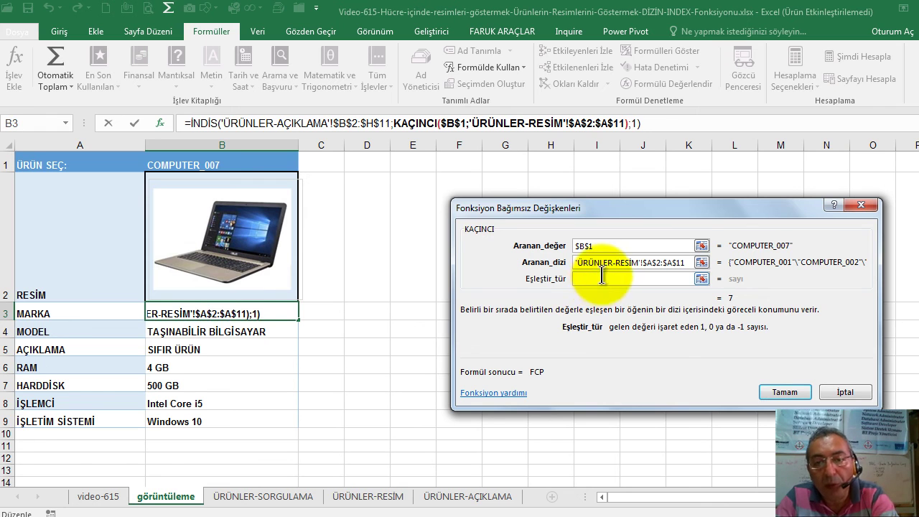
type(";0")
left_click(201, 118)
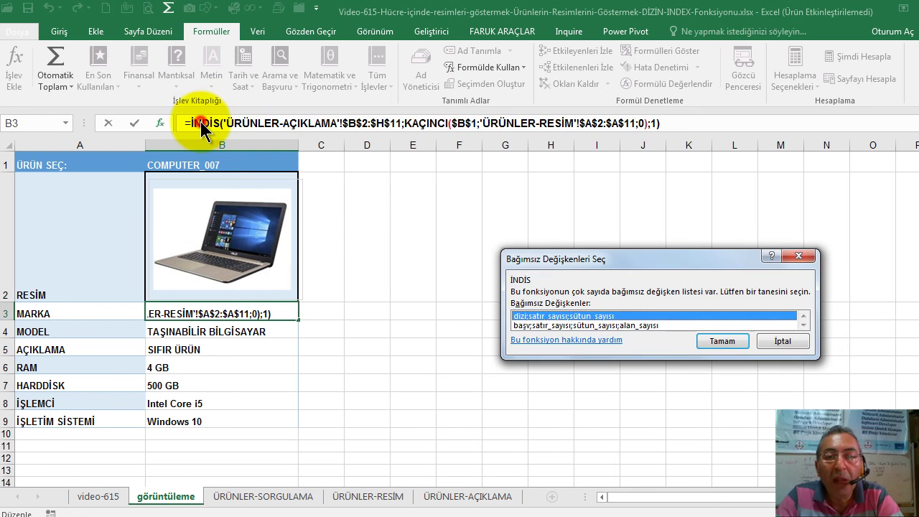
left_click(718, 338)
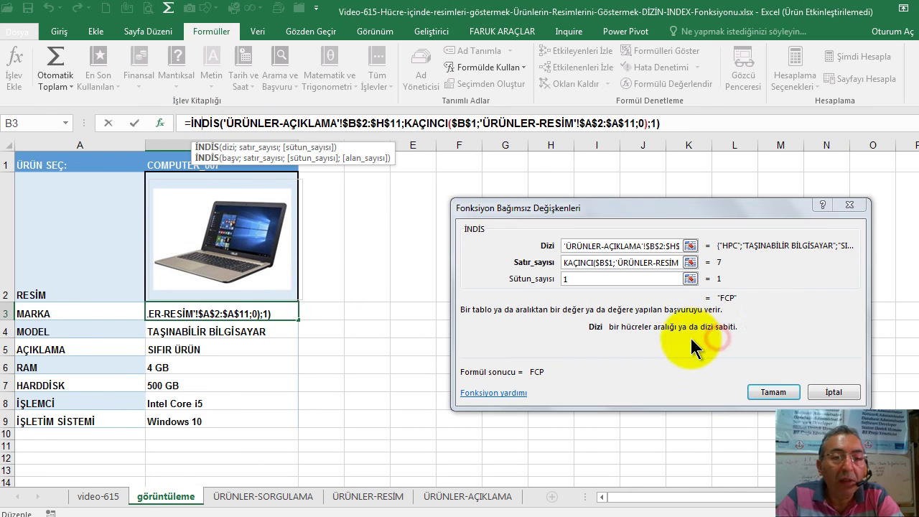
left_click(771, 387)
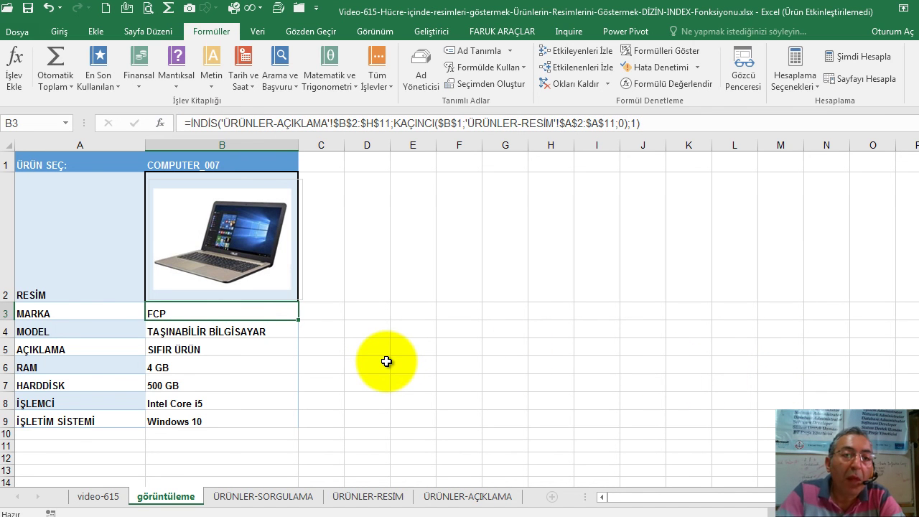
Compare the B3 and B4 formulas, then fill B3's KAÇINCI-based lookup down through B9
left_click(217, 333)
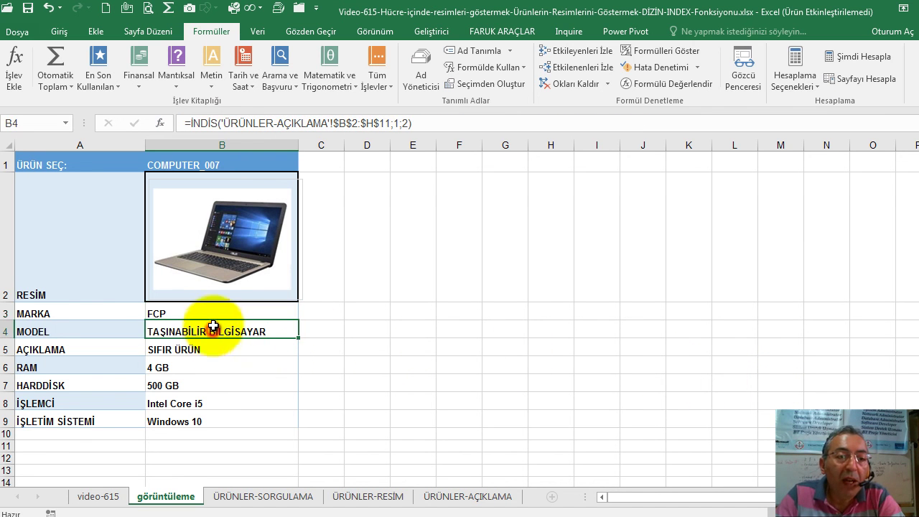
left_click(213, 311)
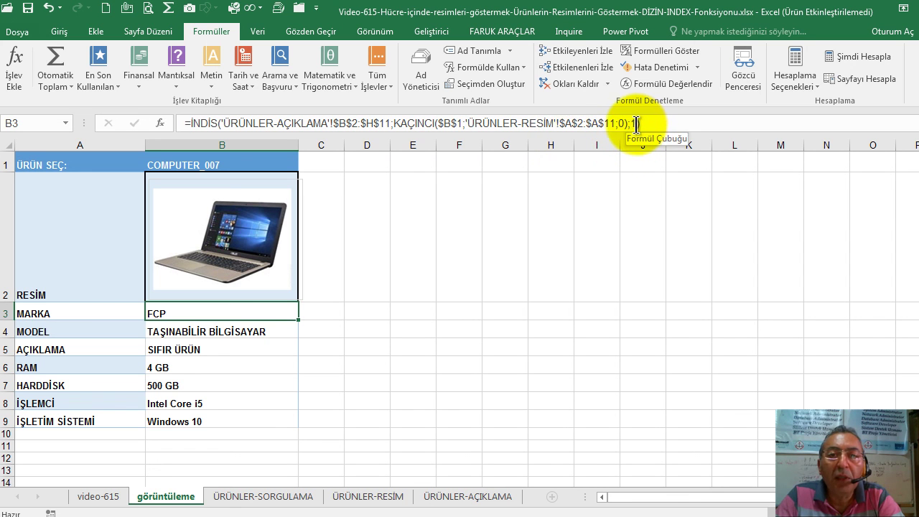
left_click(261, 330)
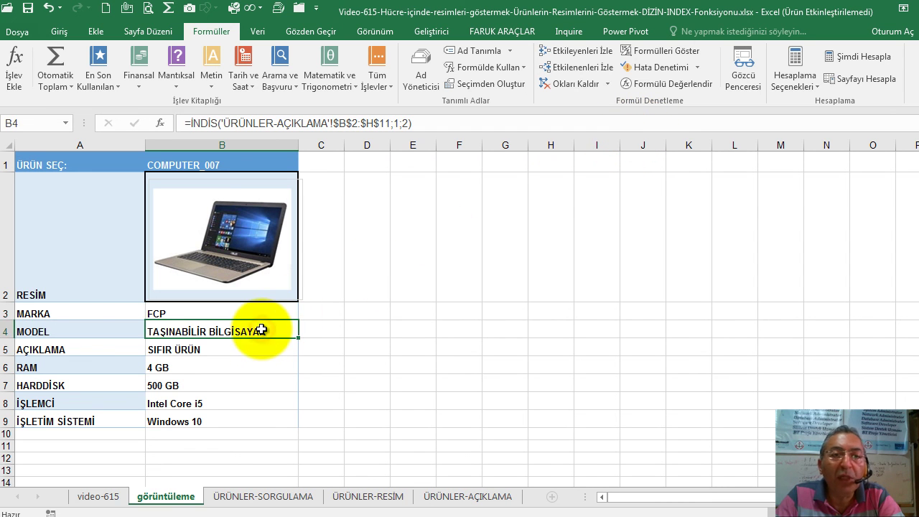
left_click(259, 315)
left_click(253, 329)
left_click(265, 314)
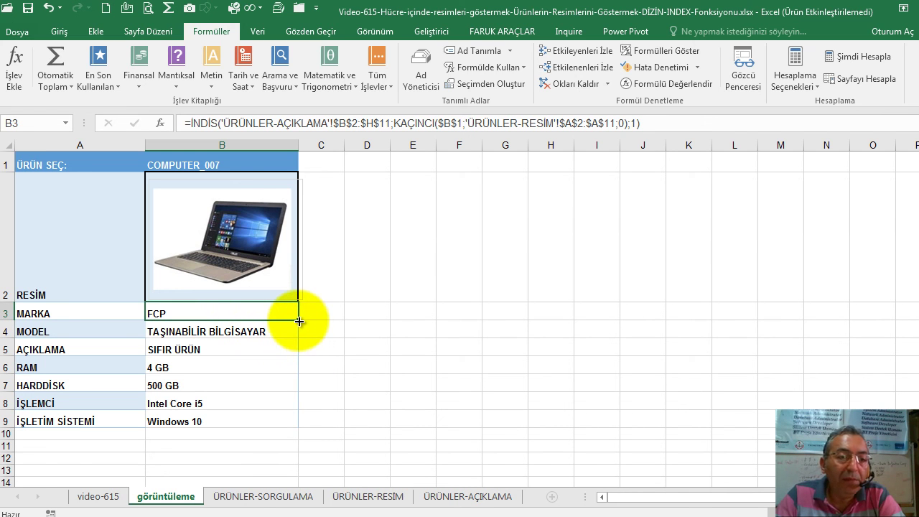
left_click_drag(299, 321, 267, 426)
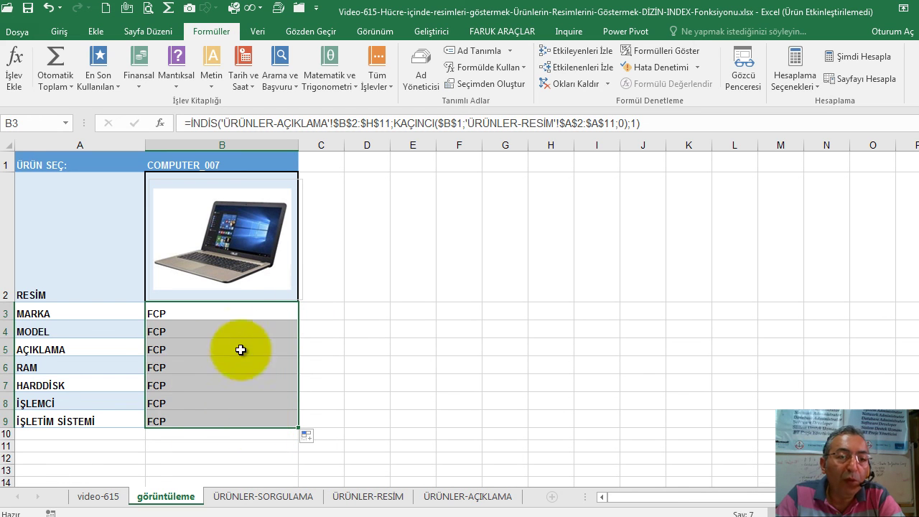
left_click(237, 311)
Set the column argument to 2 in B4 (model) and 3 in B5 (description)
left_click(235, 331)
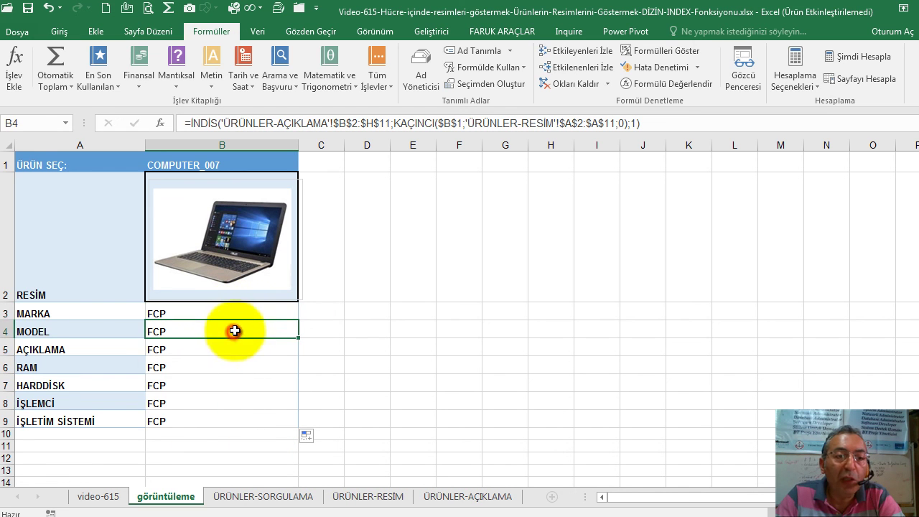
left_click(247, 314)
left_click(233, 334)
double_click(234, 334)
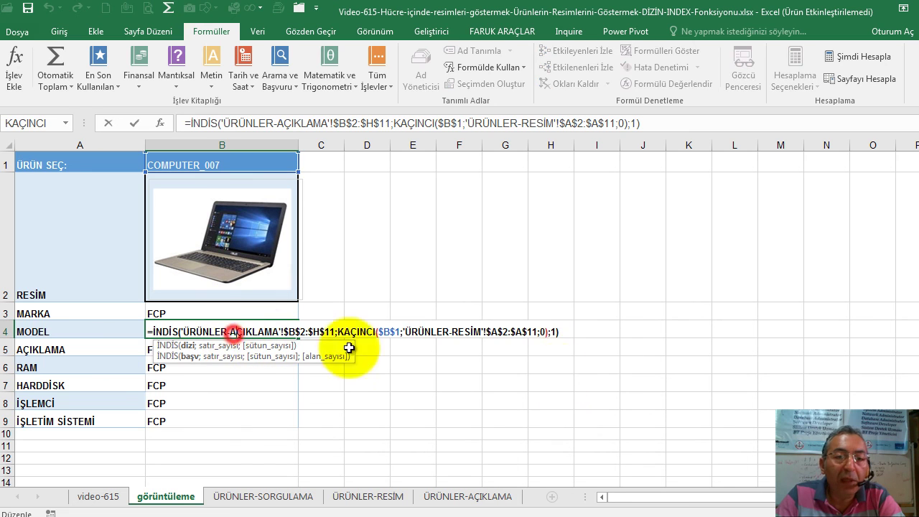
left_click(552, 331)
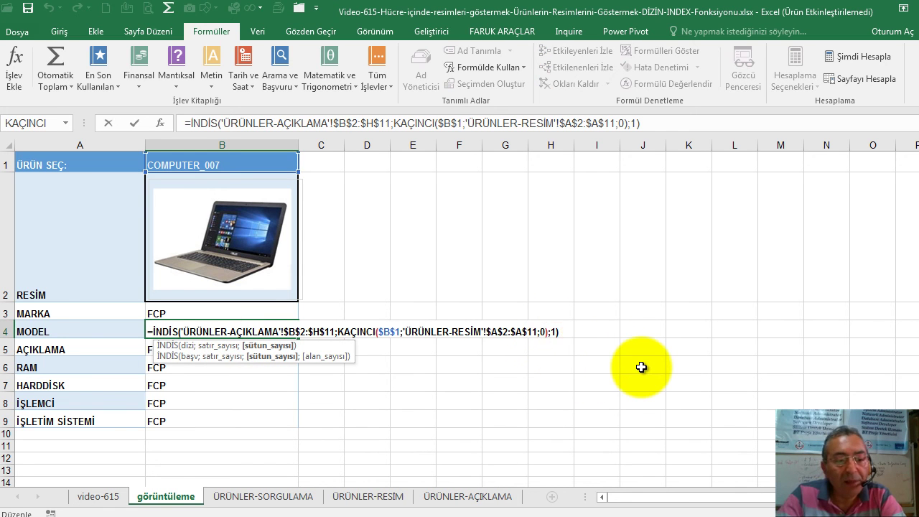
type("2")
key("Return")
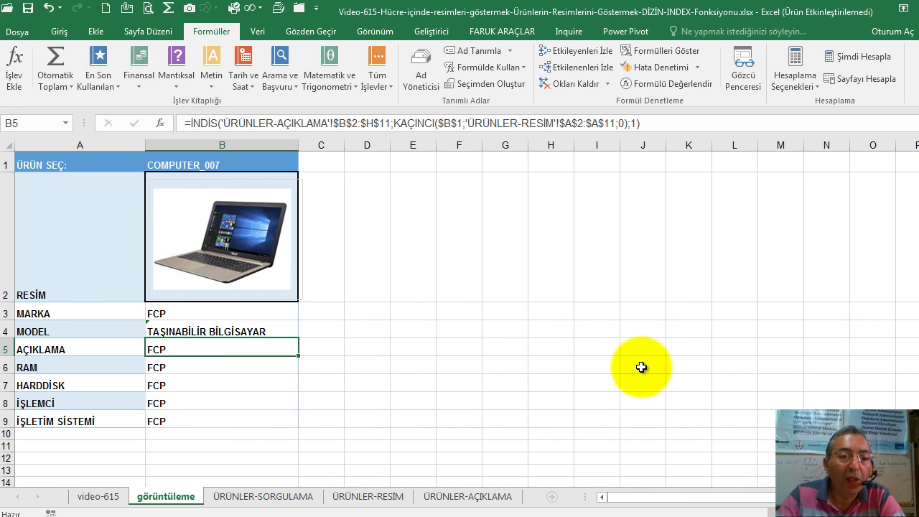
double_click(248, 345)
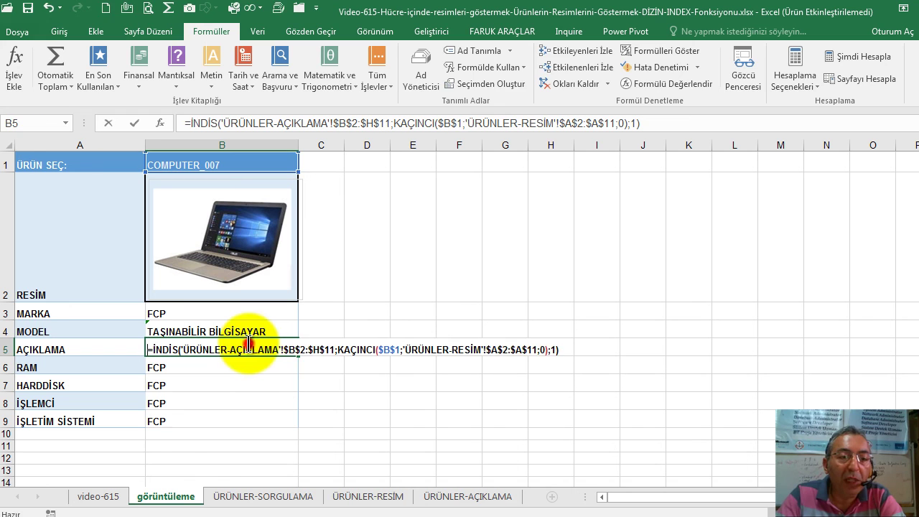
left_click(553, 349)
key("BackSpace")
type("3")
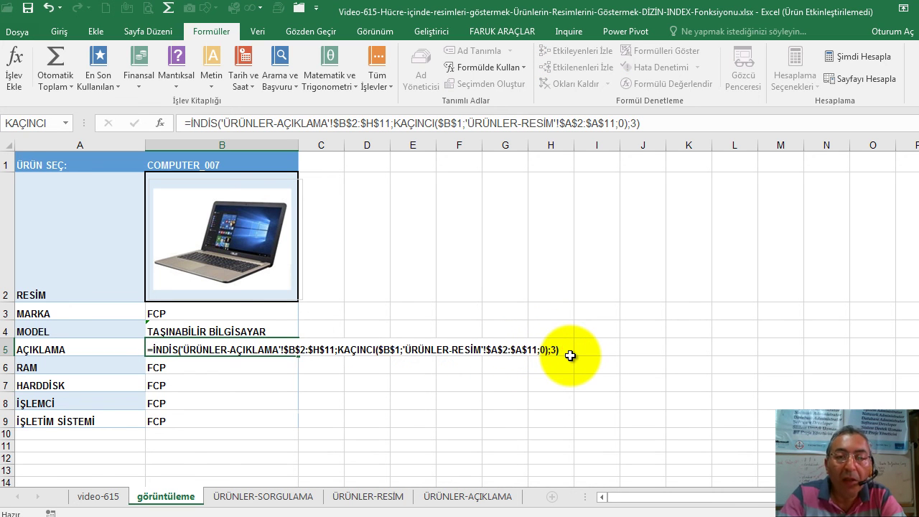
key("Return")
left_click(232, 351)
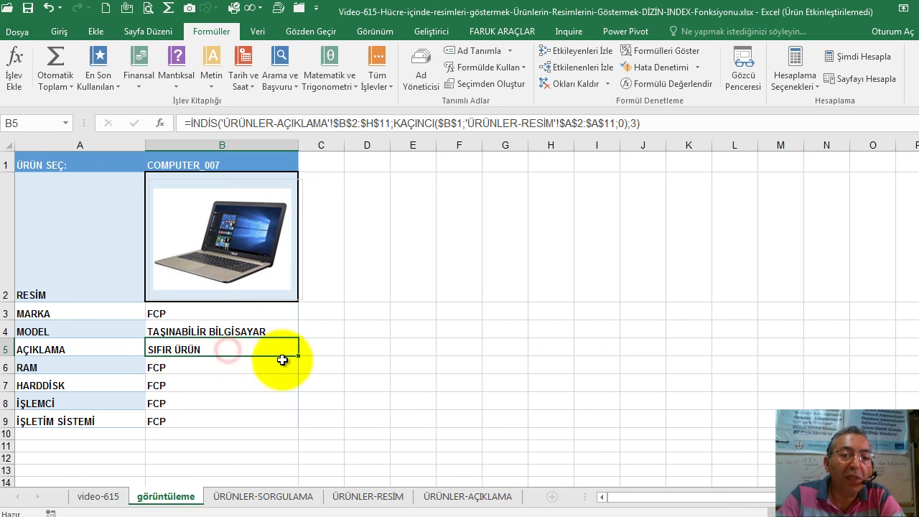
Set the column arguments of B6, B7 and B8 to 4, 5 and 6 for RAM, disk and processor
left_click(246, 369)
double_click(248, 367)
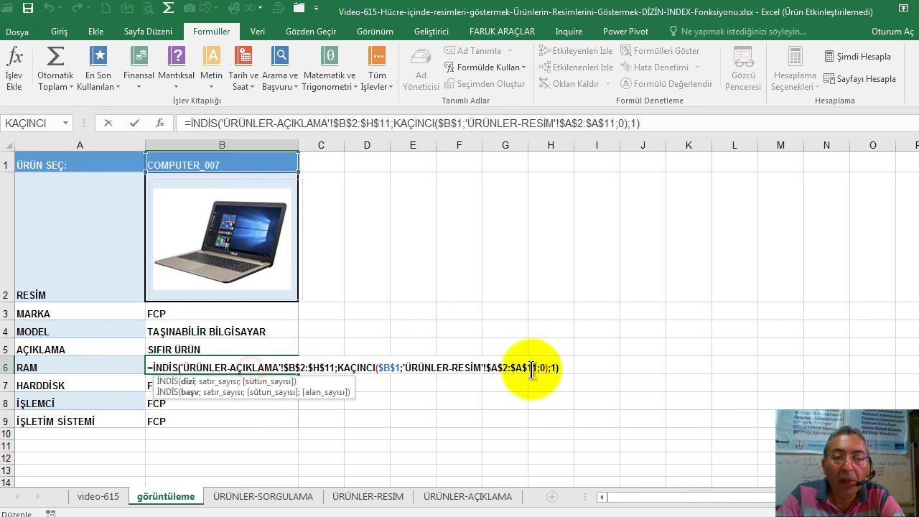
left_click(554, 367)
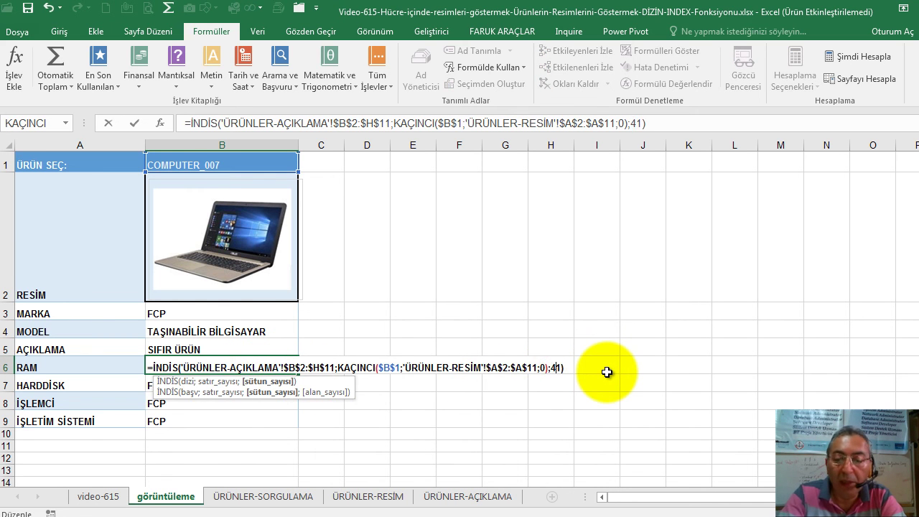
key("Delete")
key("Return")
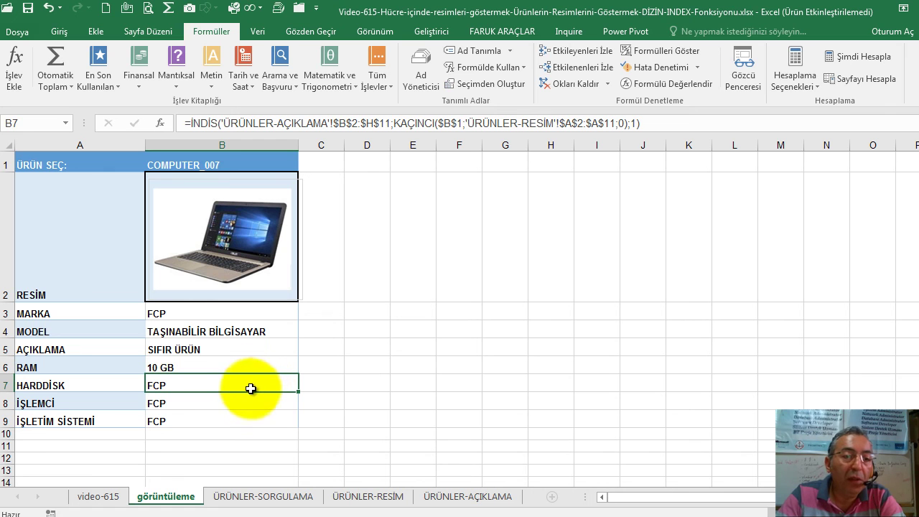
double_click(250, 389)
left_click(555, 386)
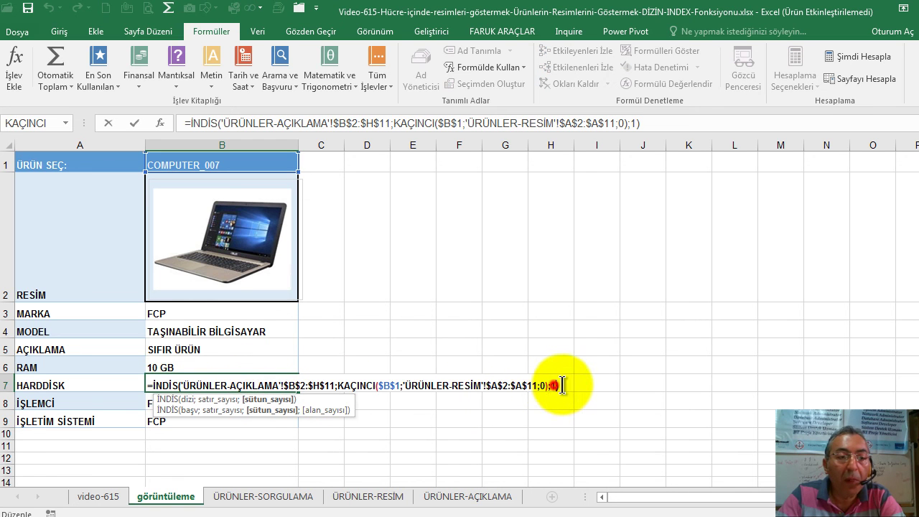
type("5")
key("Return")
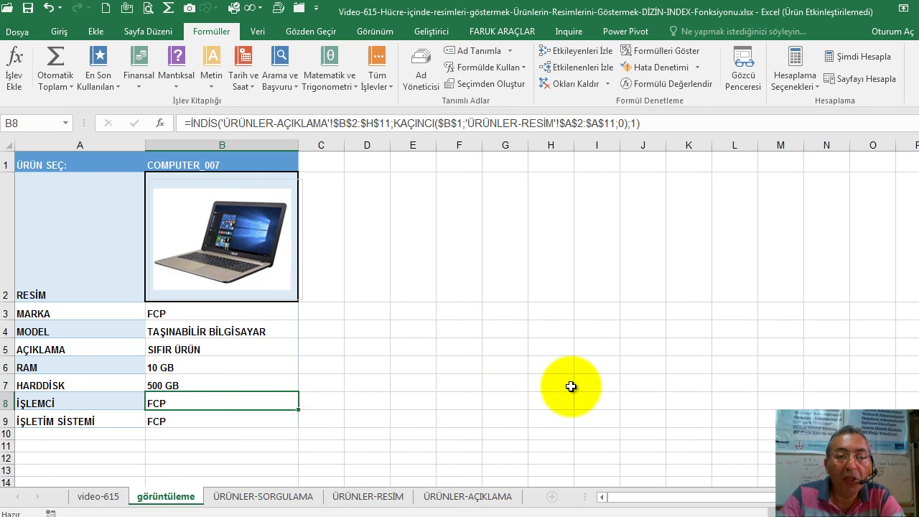
double_click(274, 397)
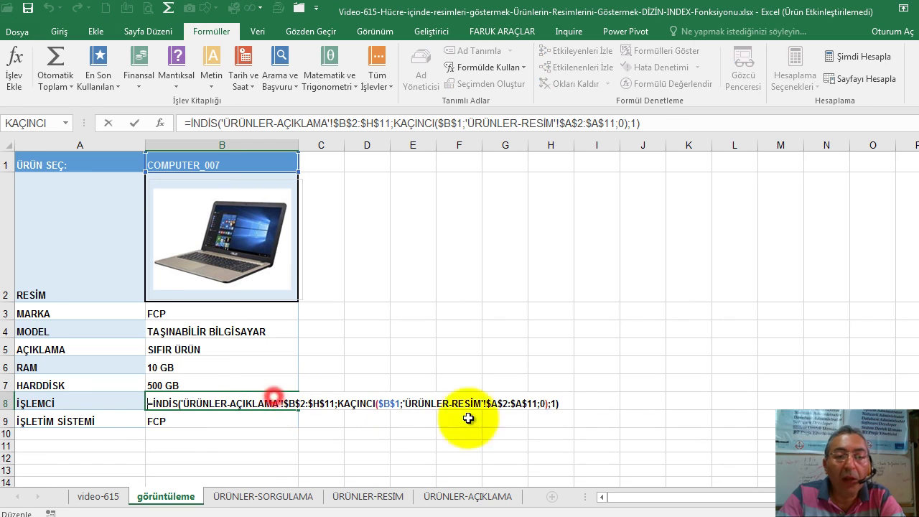
left_click(555, 404)
type("1")
key("Return")
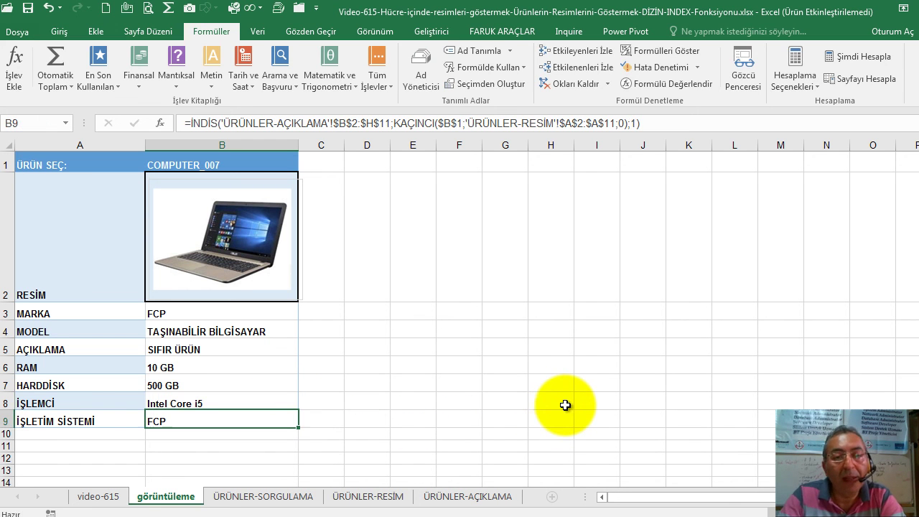
Set B9's column argument to 7 so it shows Windows 8 İngilizce for COMPUTER_007
double_click(199, 422)
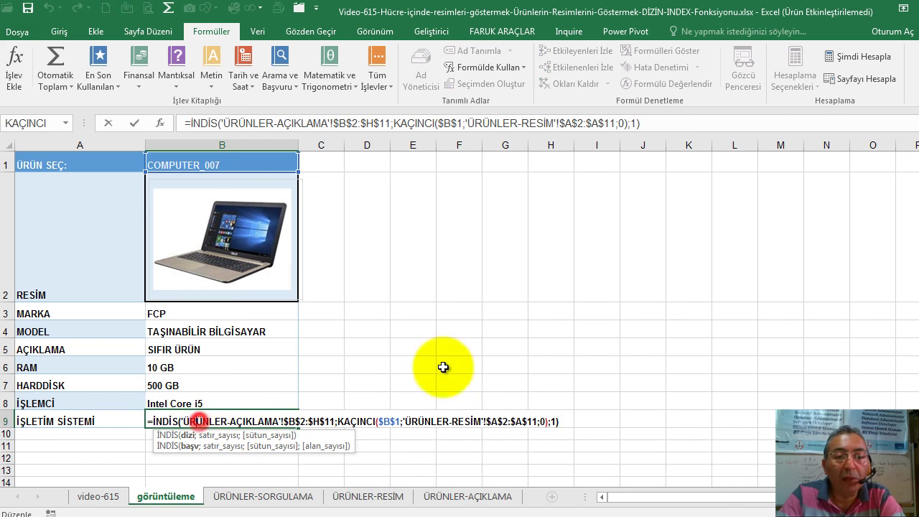
left_click(556, 420)
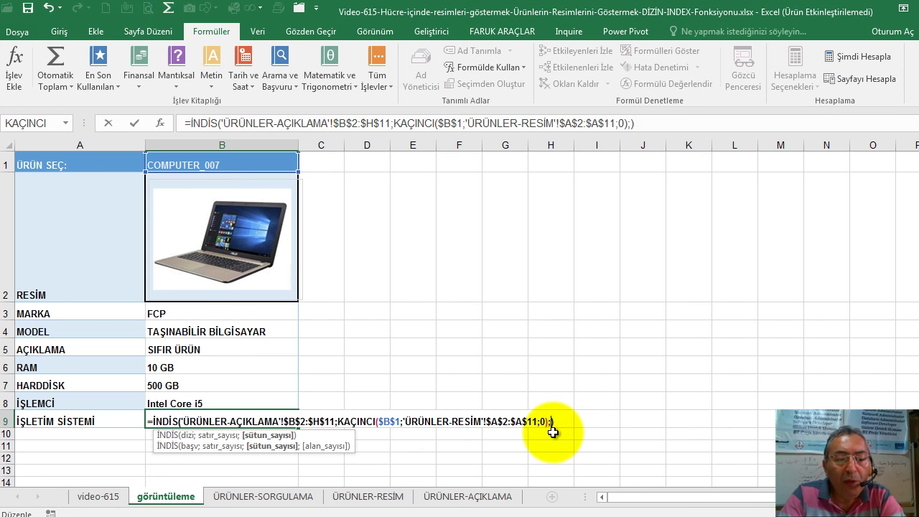
type("1")
key("Return")
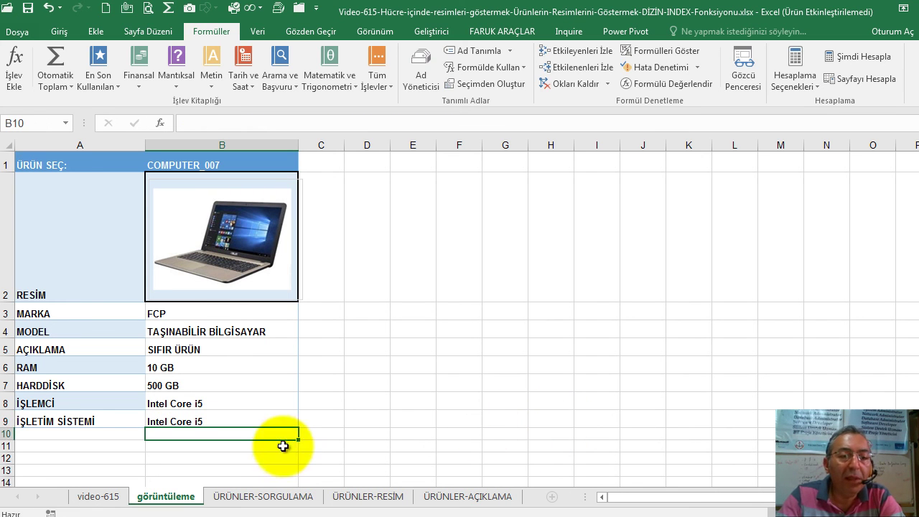
double_click(266, 422)
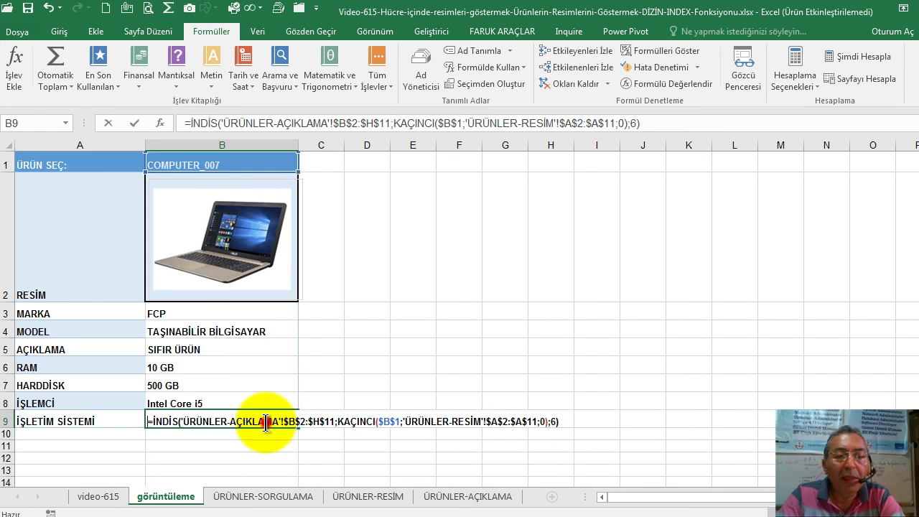
left_click(556, 420)
type("7")
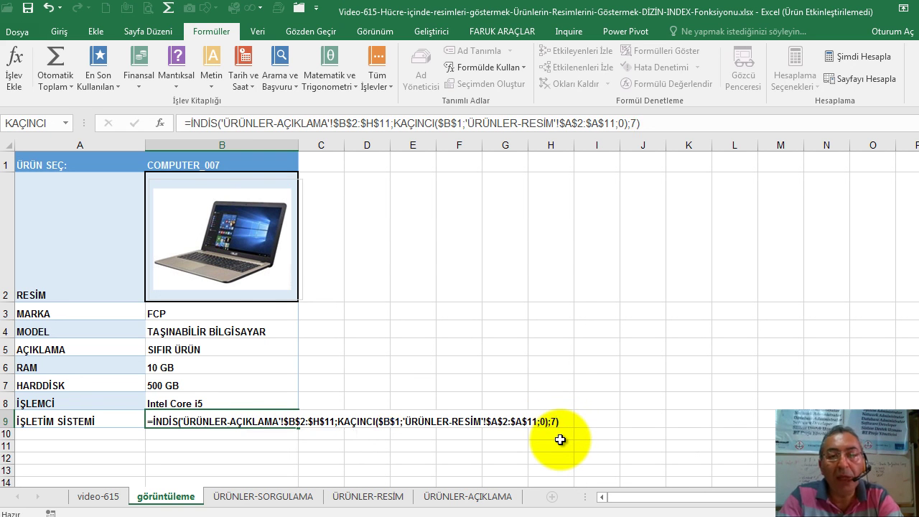
key("Return")
left_click(273, 159)
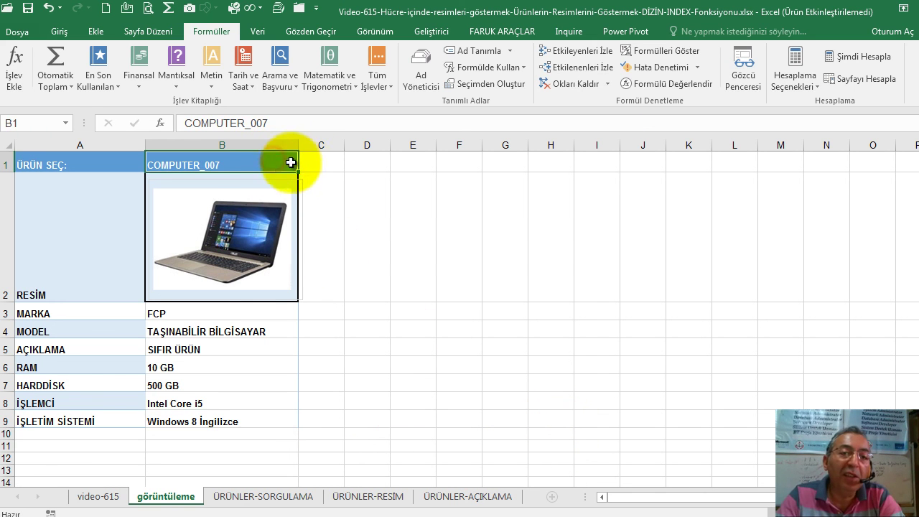
Pick COMPUTER_001 and then COMPUTER_006 from B1's product code dropdown
left_click(306, 163)
left_click_drag(305, 212, 309, 178)
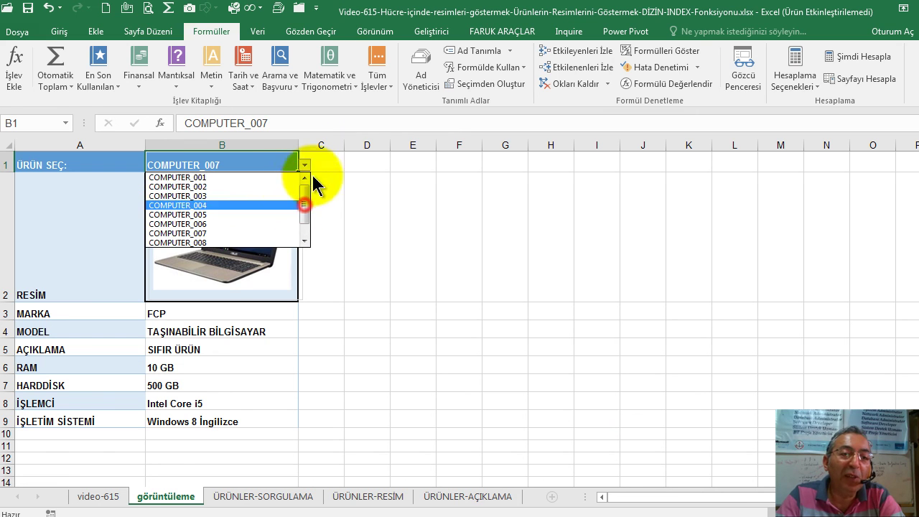
left_click(268, 178)
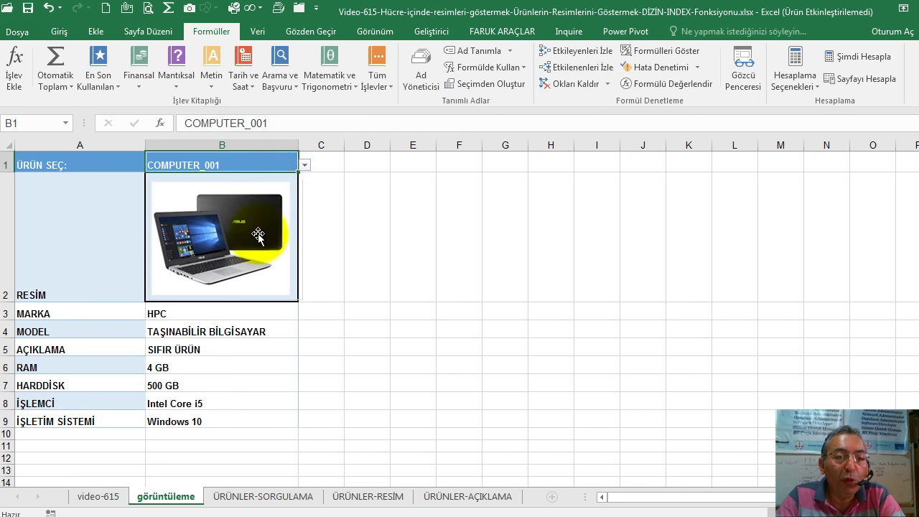
left_click(305, 166)
left_click(249, 225)
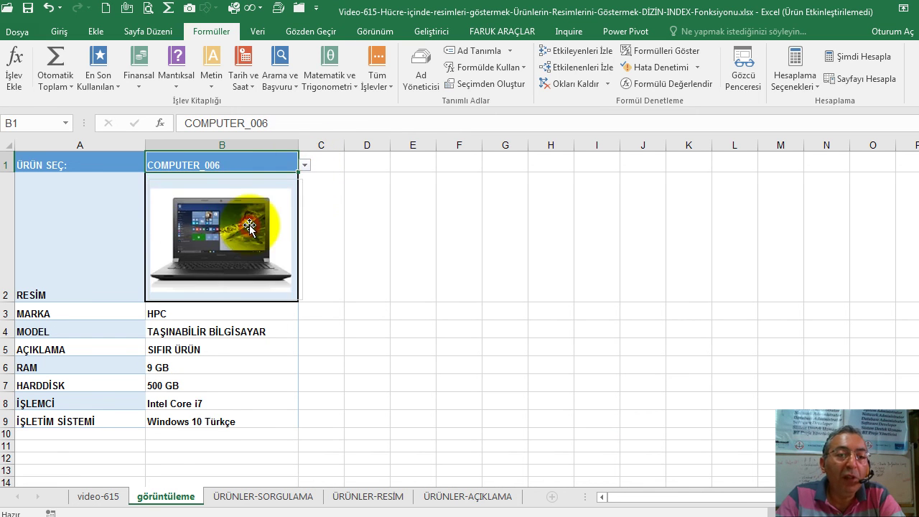
Look over the ÜRÜNLER-RESİM, ÜRÜNLER-AÇIKLAMA and video-615 sheets, returning to görüntüleme
left_click(388, 503)
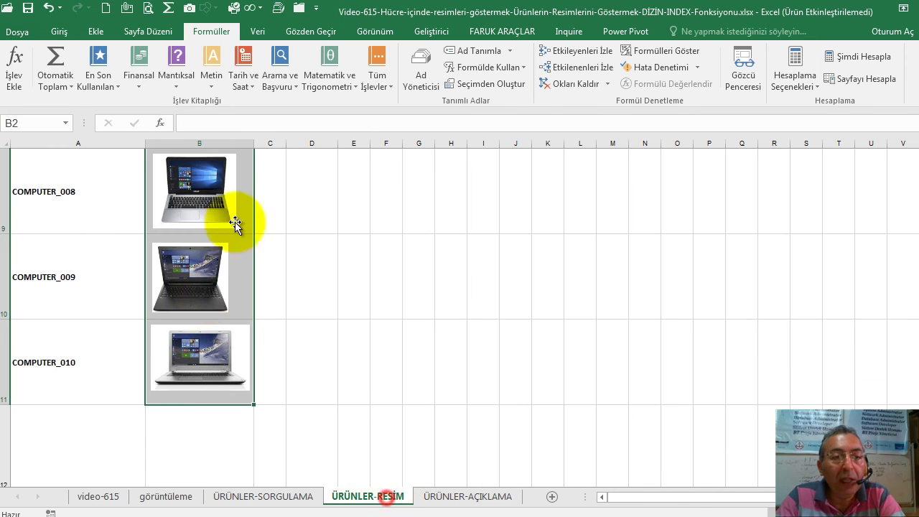
scroll(210, 294, "up", 3)
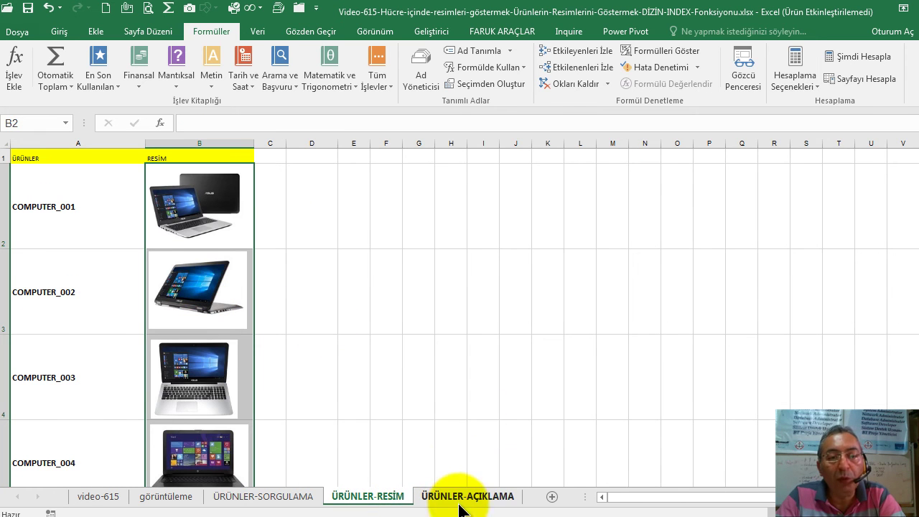
left_click(460, 497)
scroll(372, 316, "down", 2)
scroll(369, 339, "up", 2)
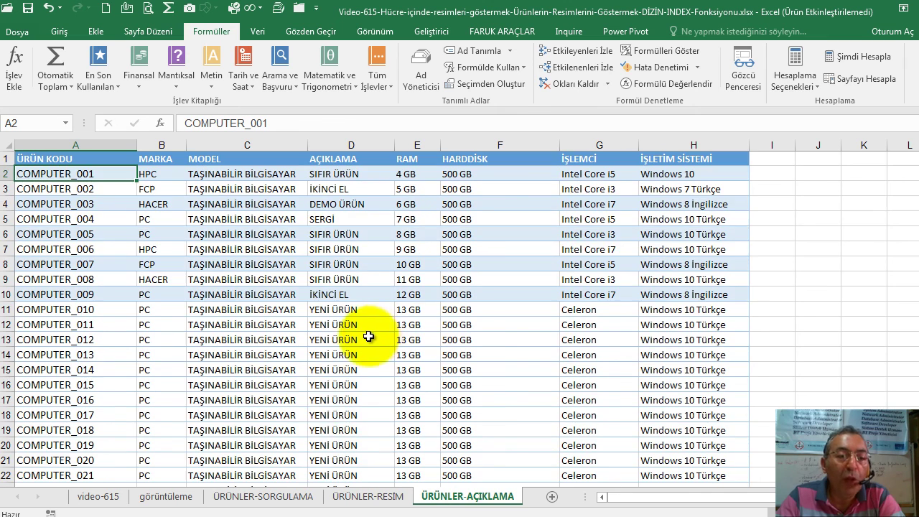
left_click(183, 499)
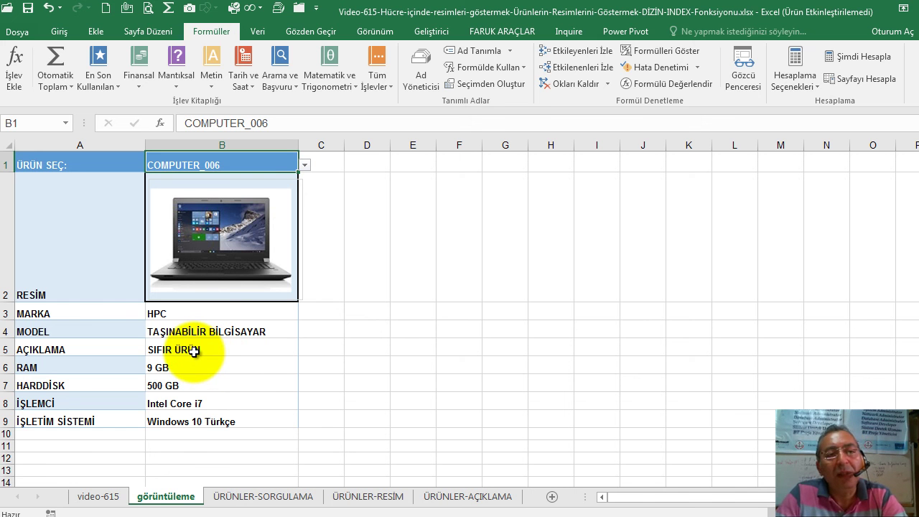
left_click(112, 496)
left_click(164, 498)
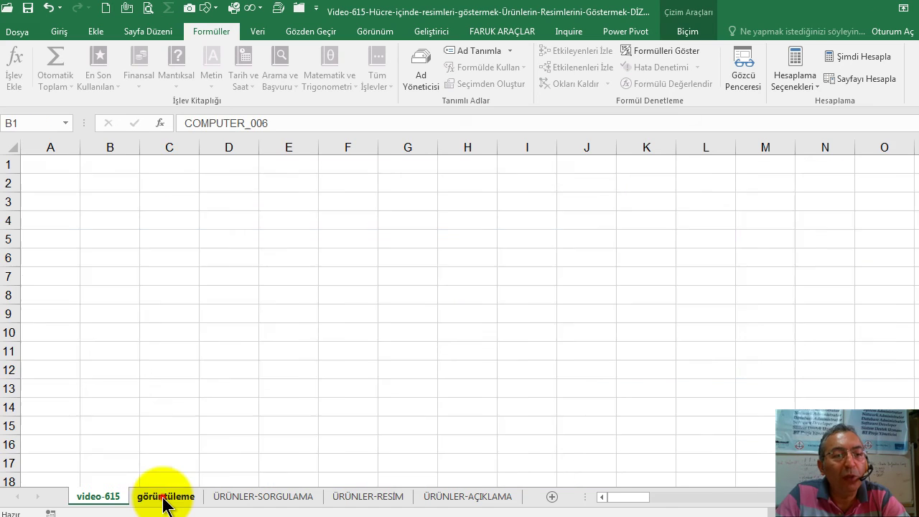